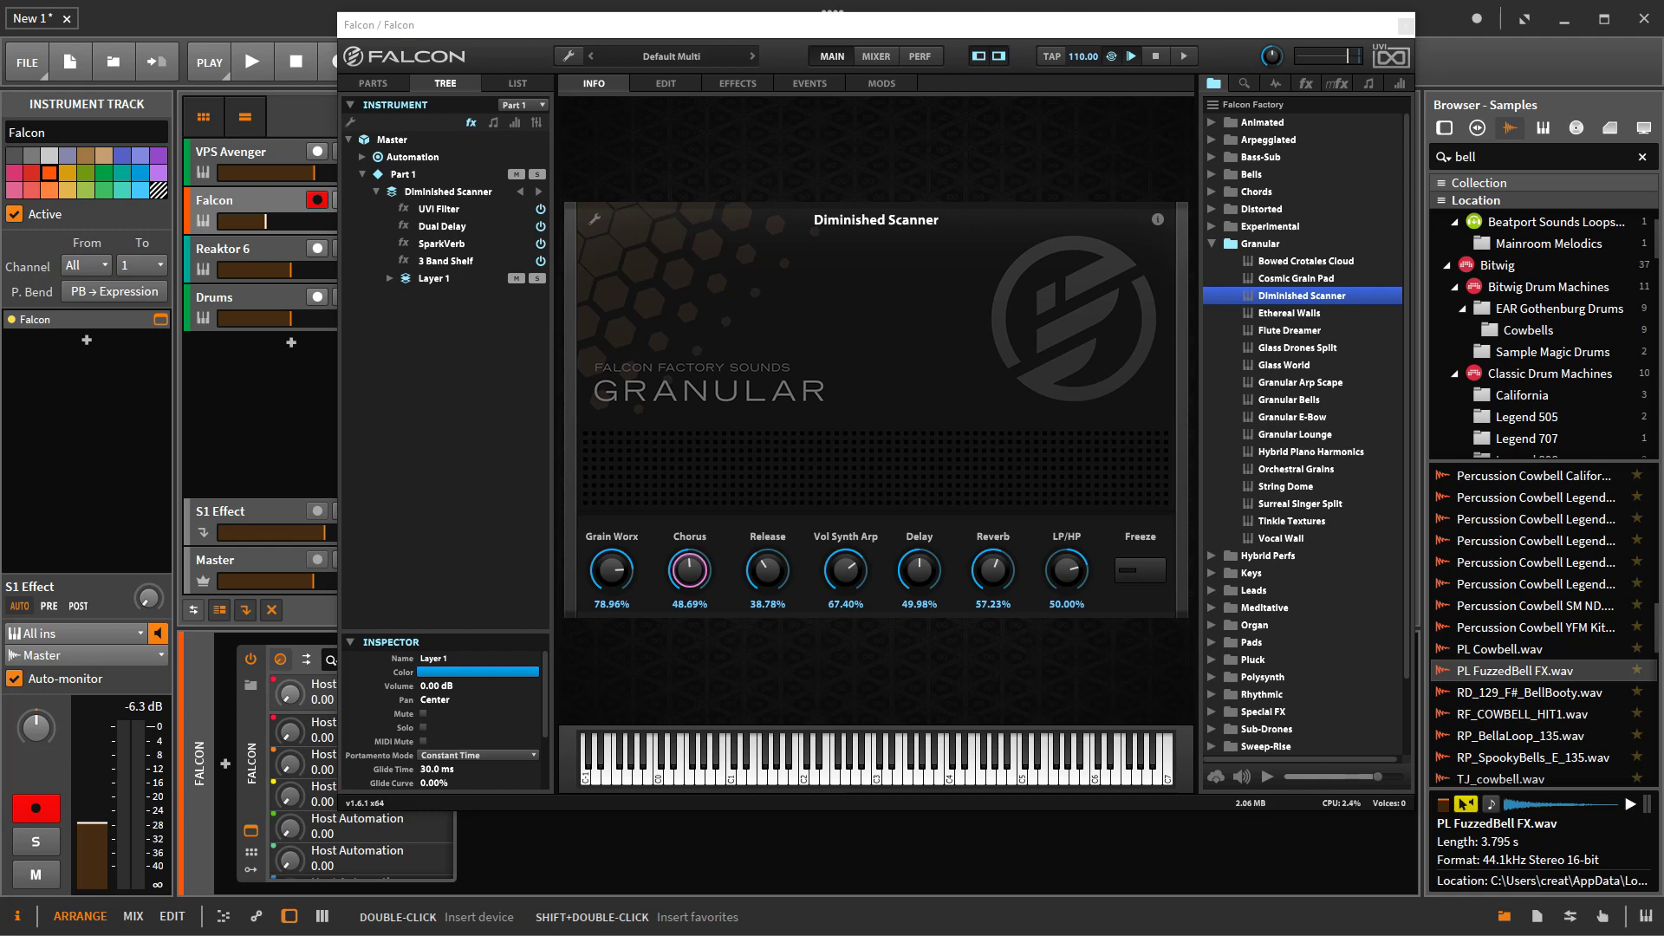
Step: Replace Prism's Silver Bowl preset with 1:5 Singing Stone in Reaktor 6
click(252, 248)
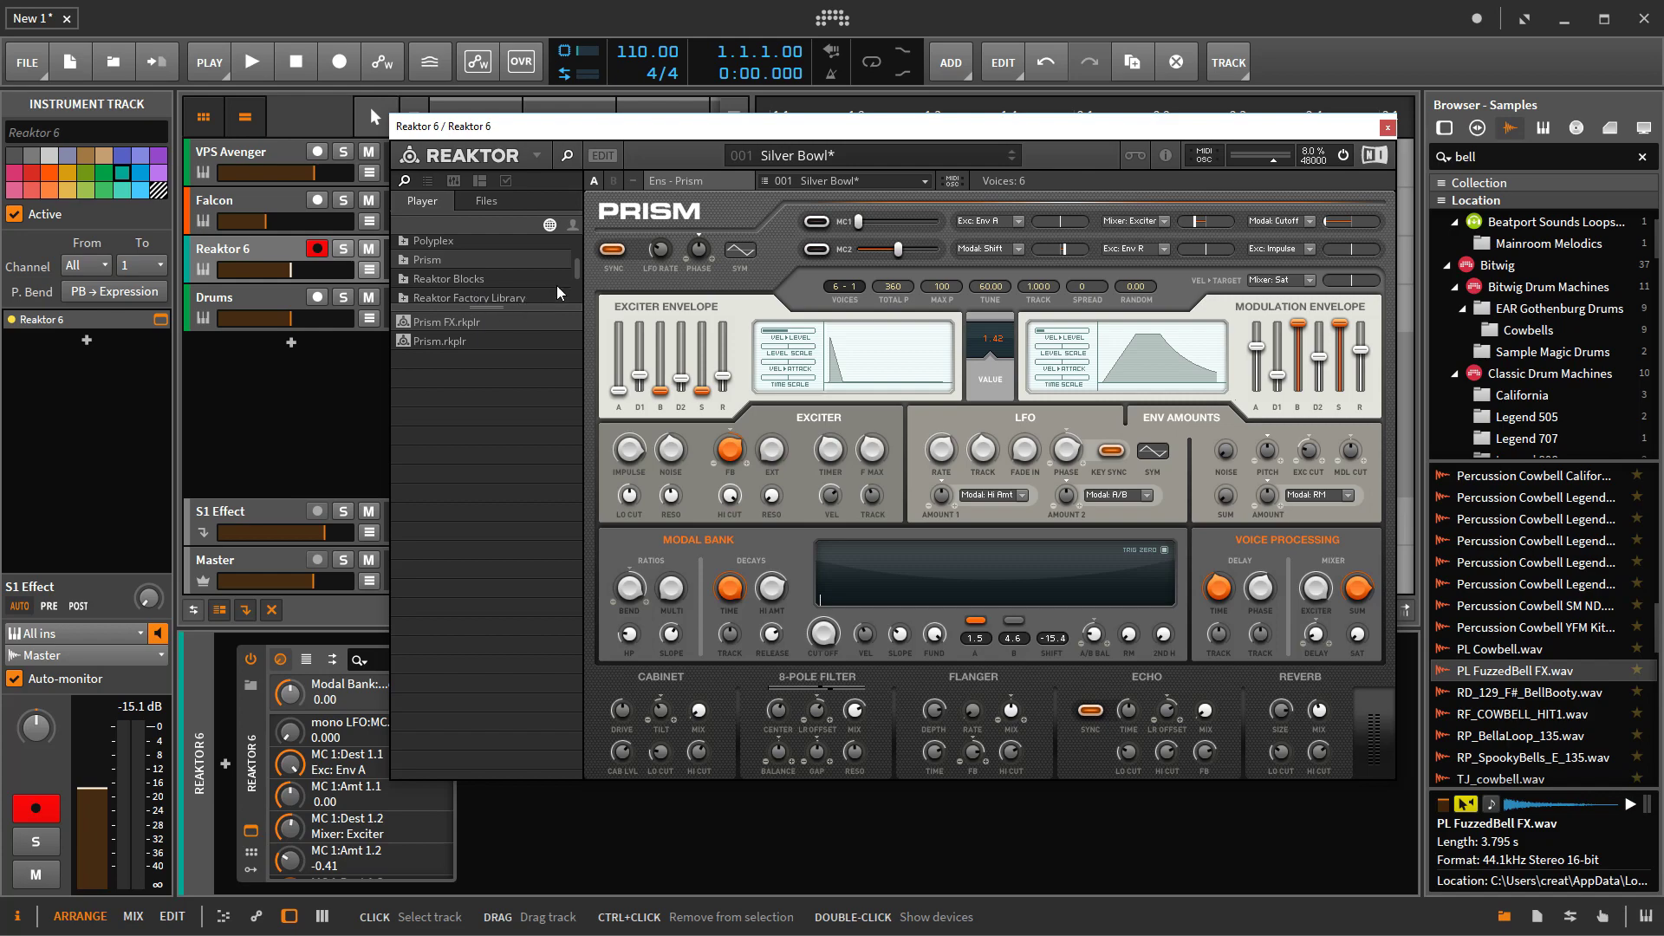
scroll(572, 281, down, 1)
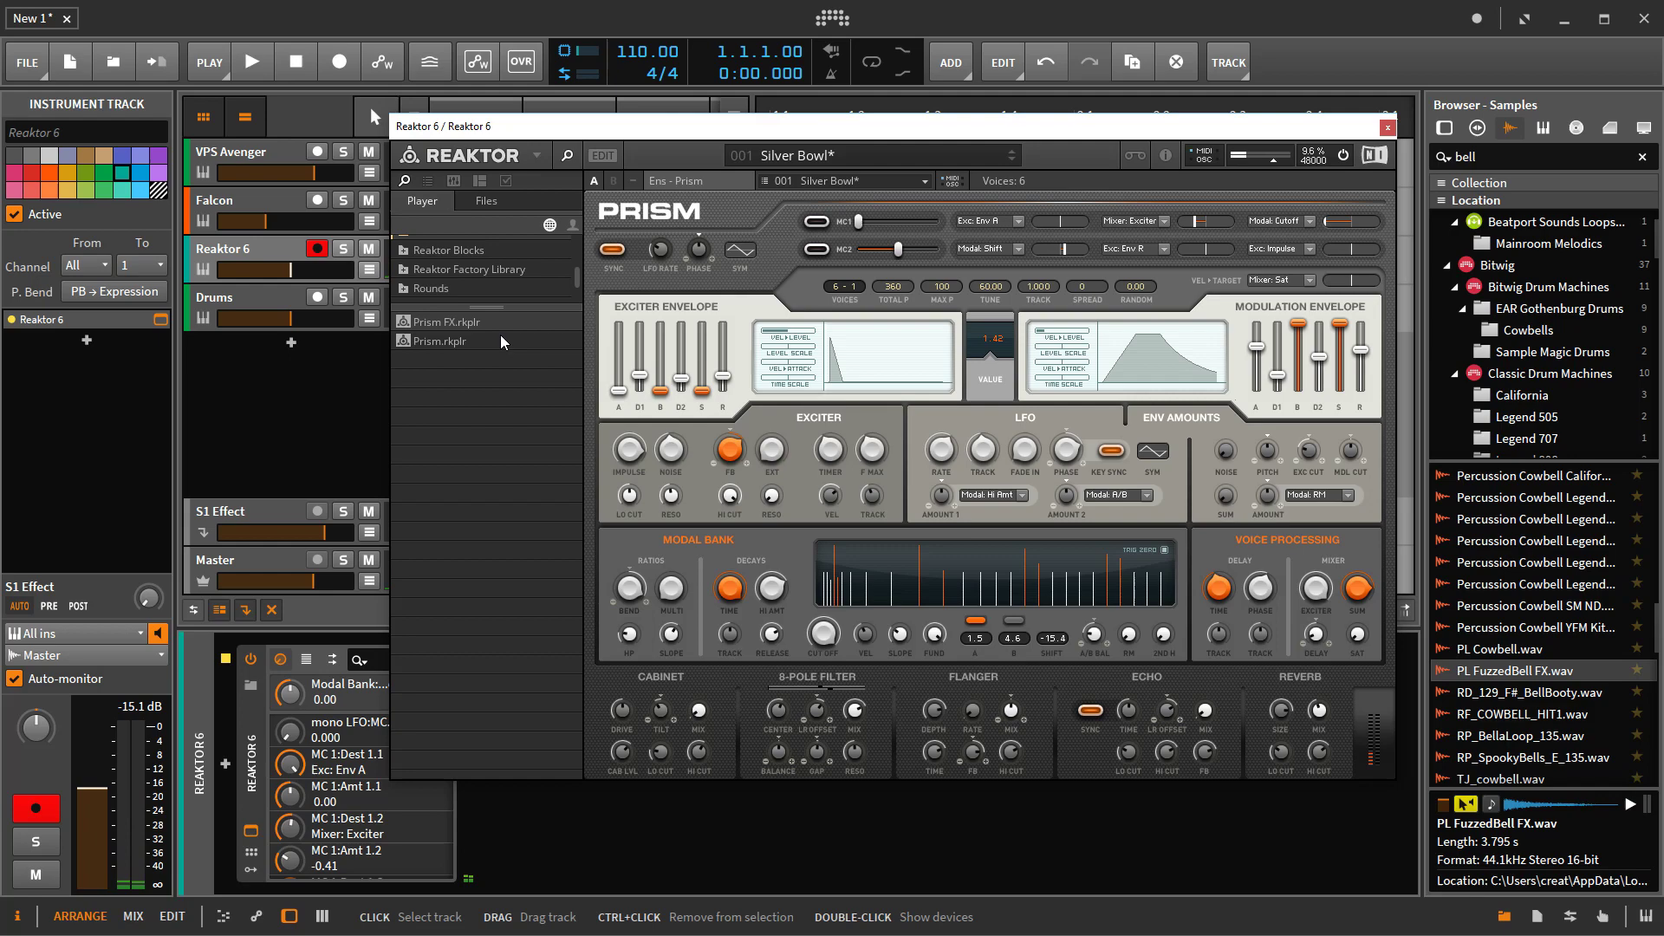
click(856, 182)
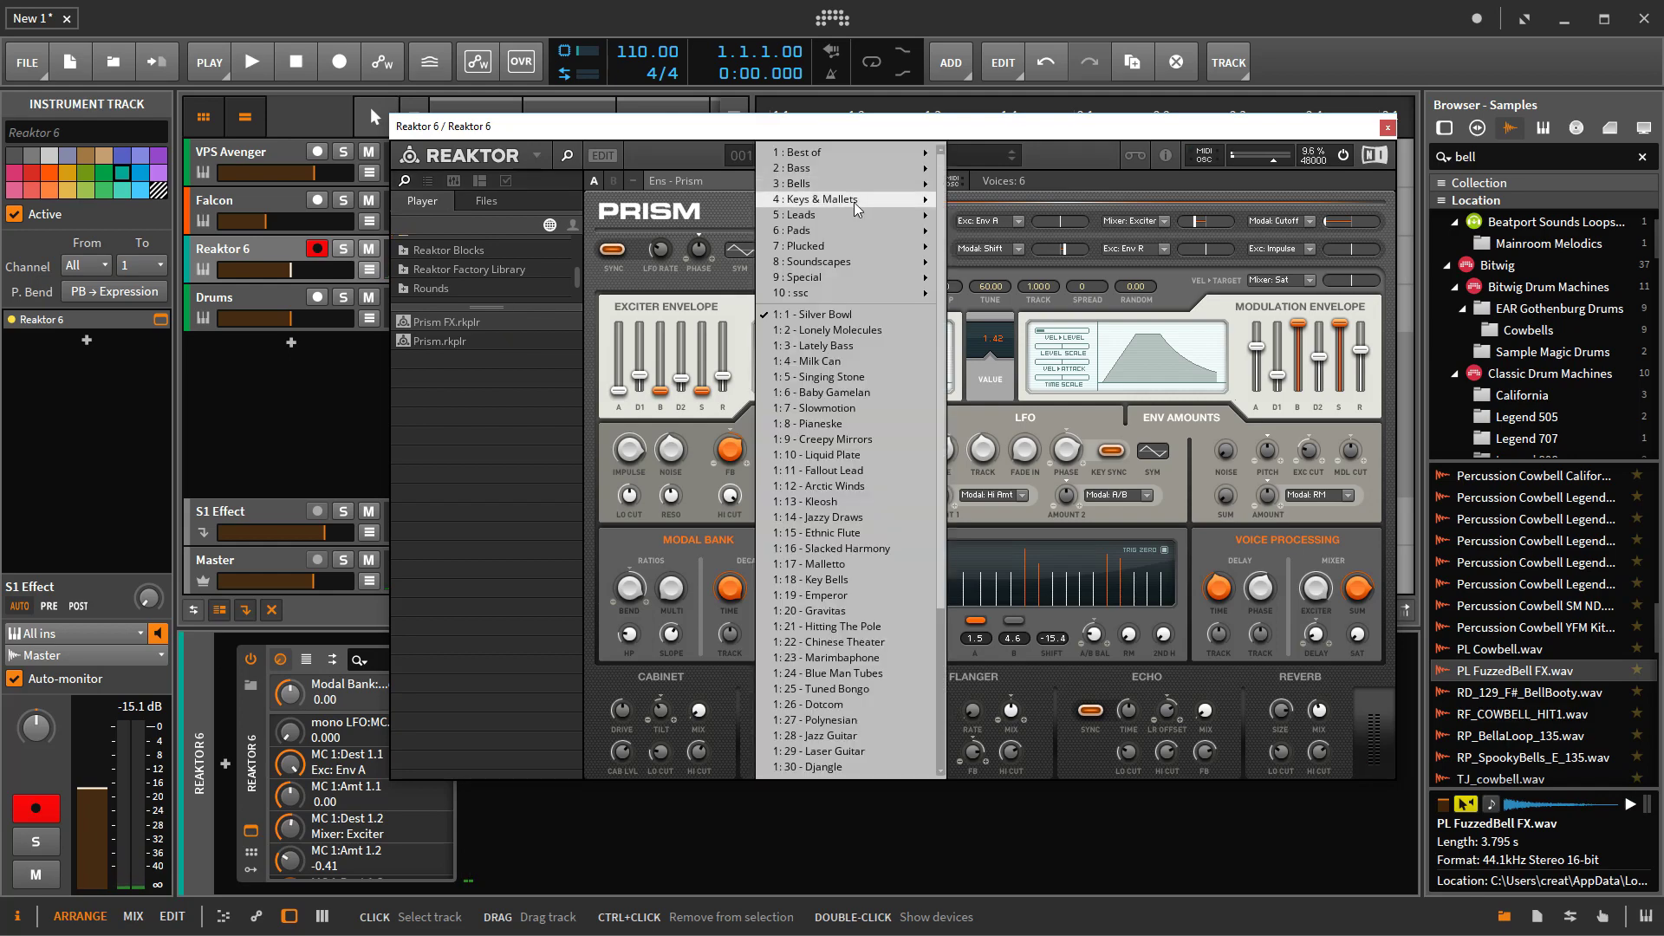
click(832, 379)
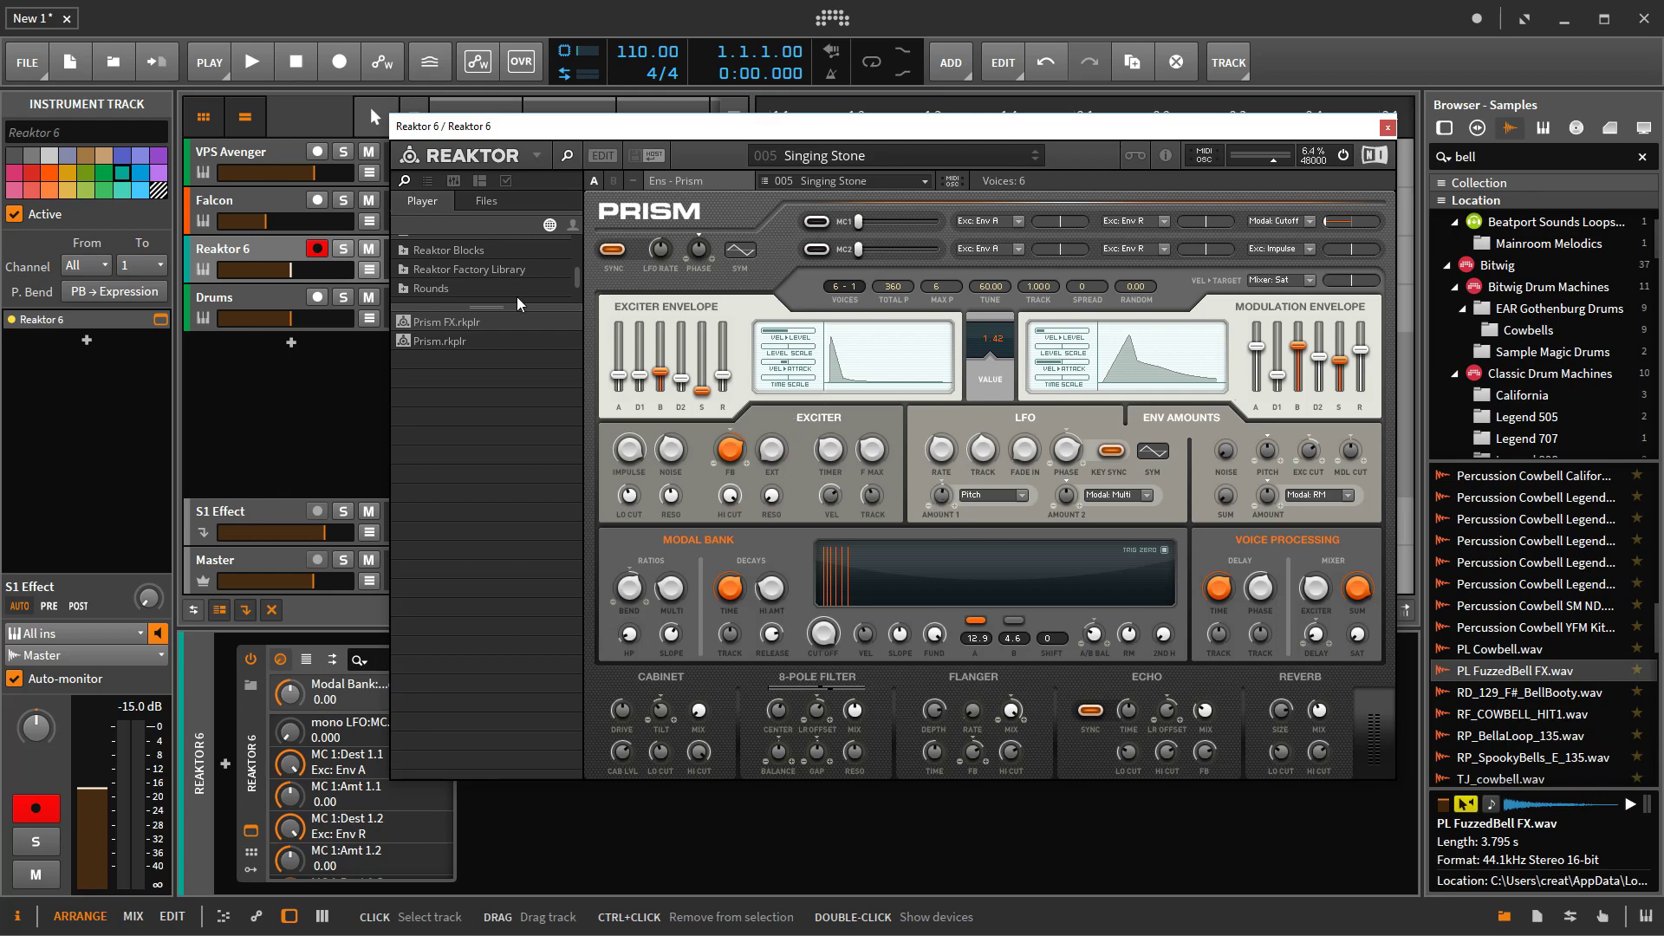
Step: Load Rounds.ens from the Rounds folder, discard Prism's changes, and open its structure view
click(428, 291)
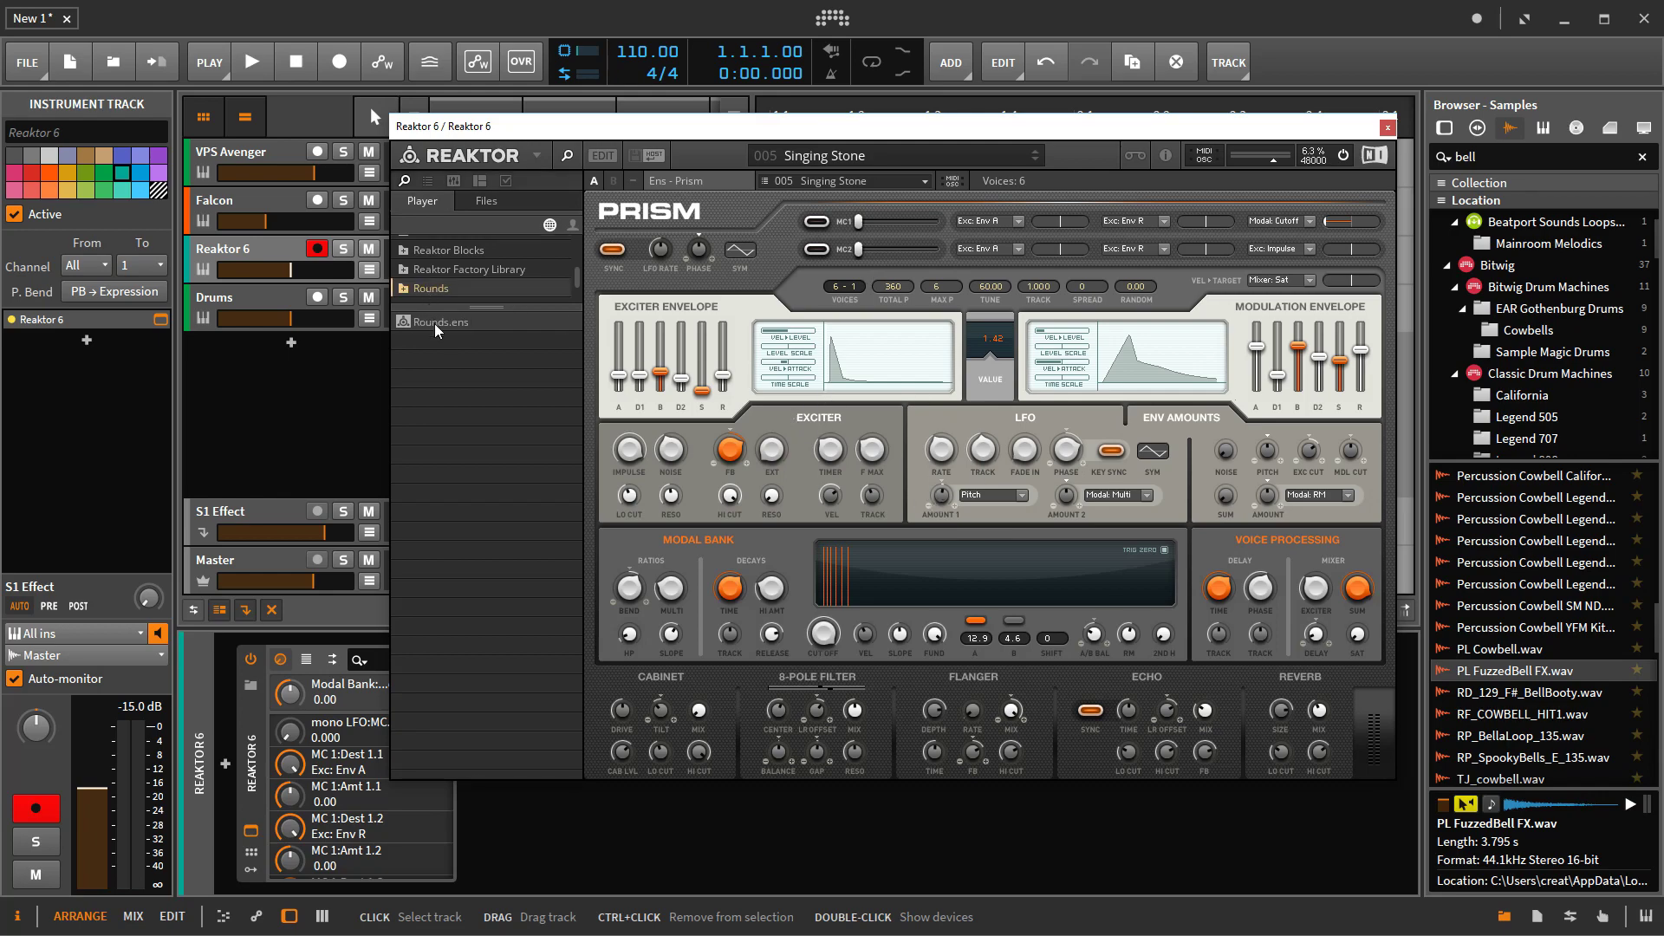
double_click(437, 322)
click(880, 532)
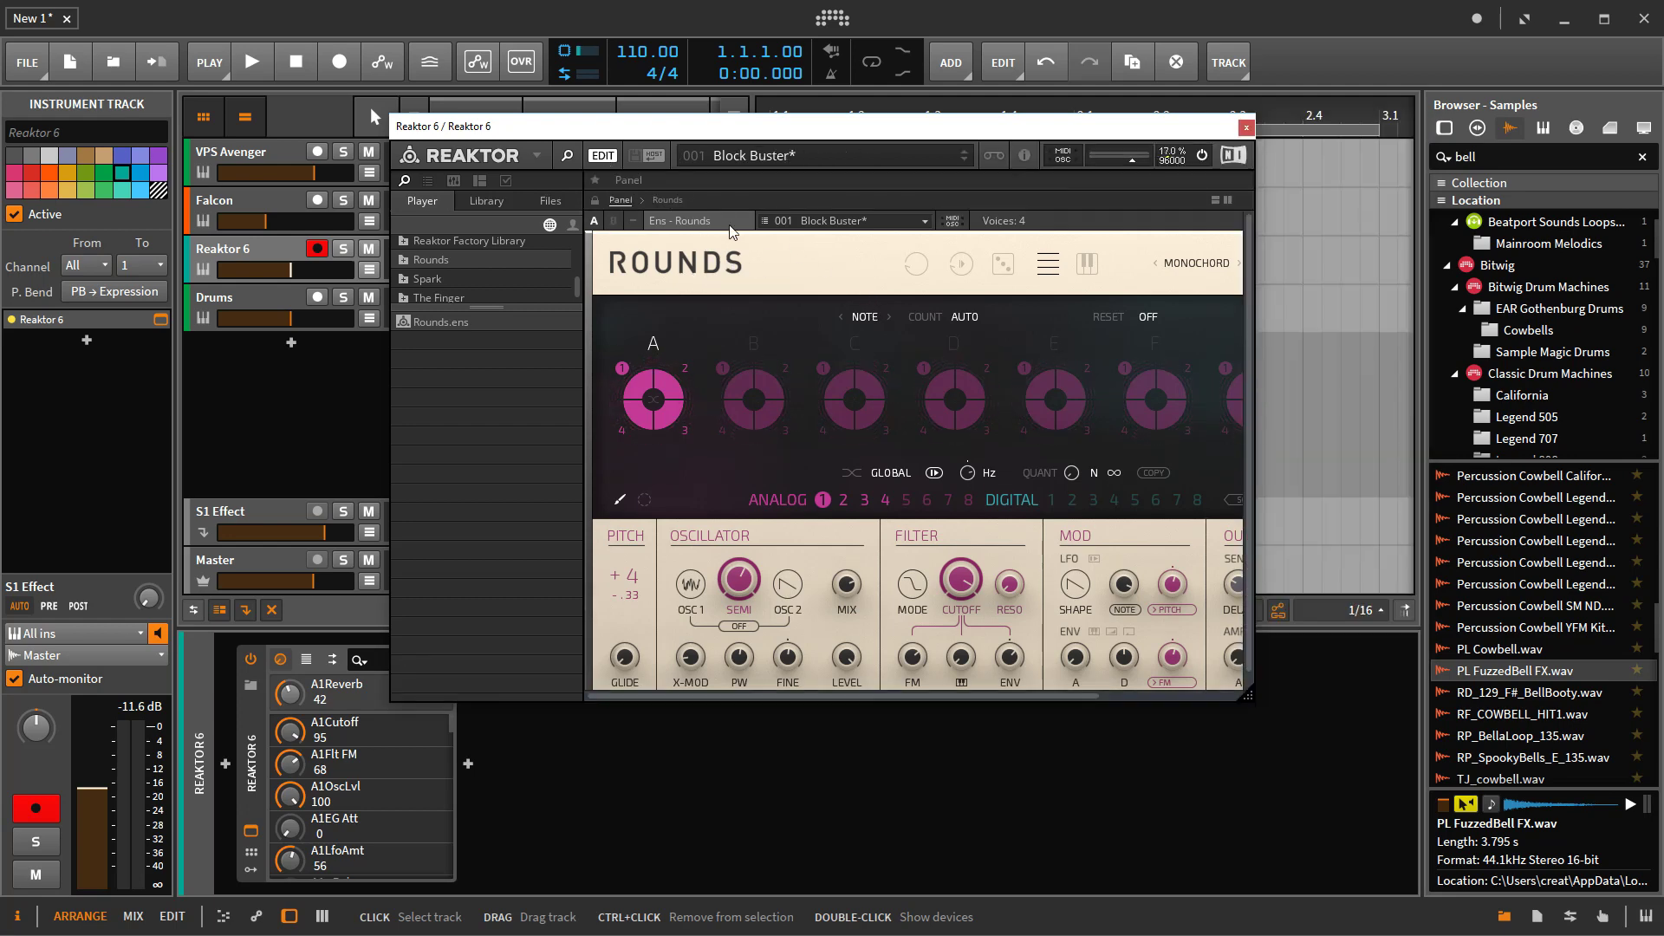
click(668, 202)
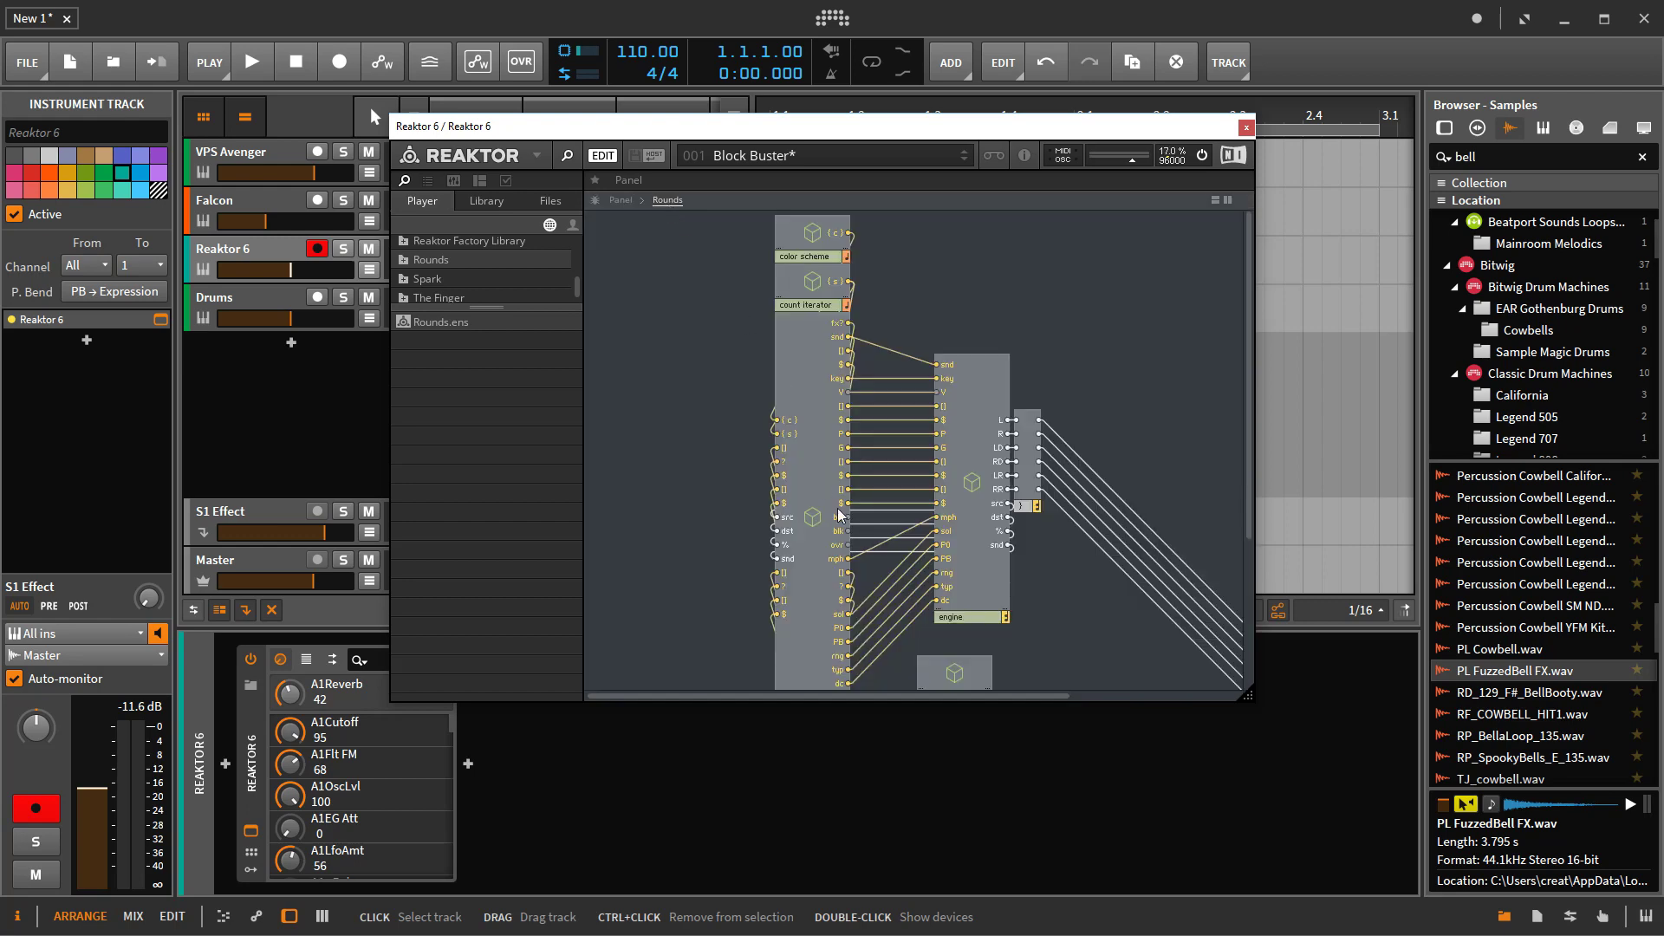
scroll(988, 516, down, 3)
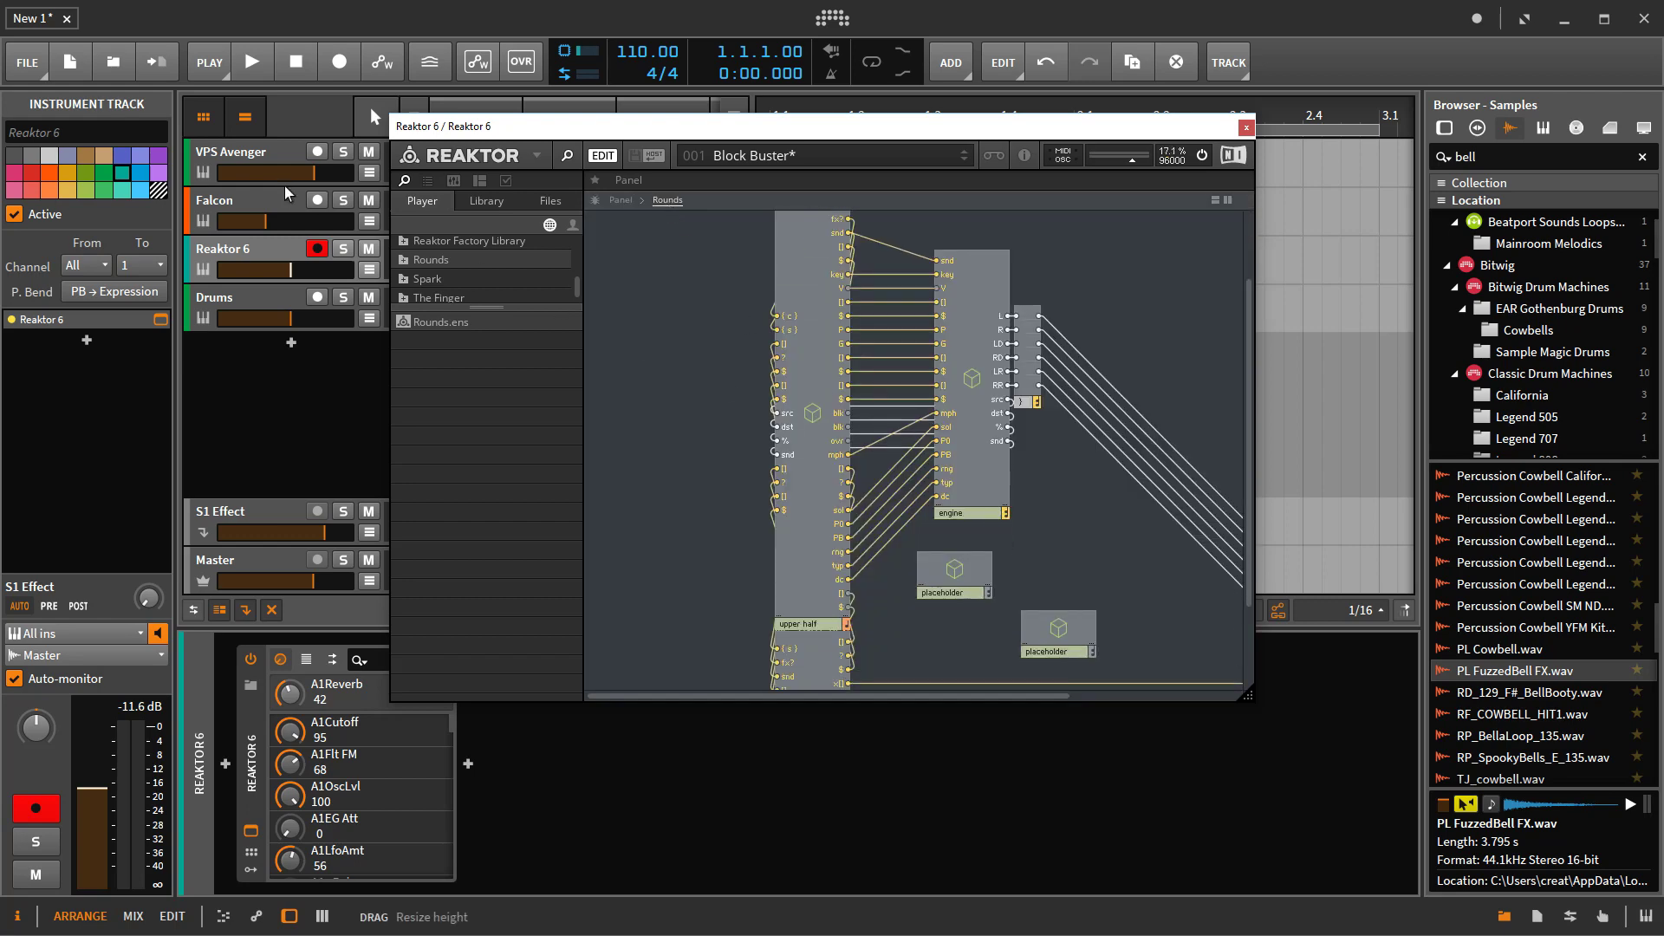
Step: Lower VPS Avenger's FILTER 2 cutoff to 15663.66 Hz, then return to Reaktor 6
click(230, 152)
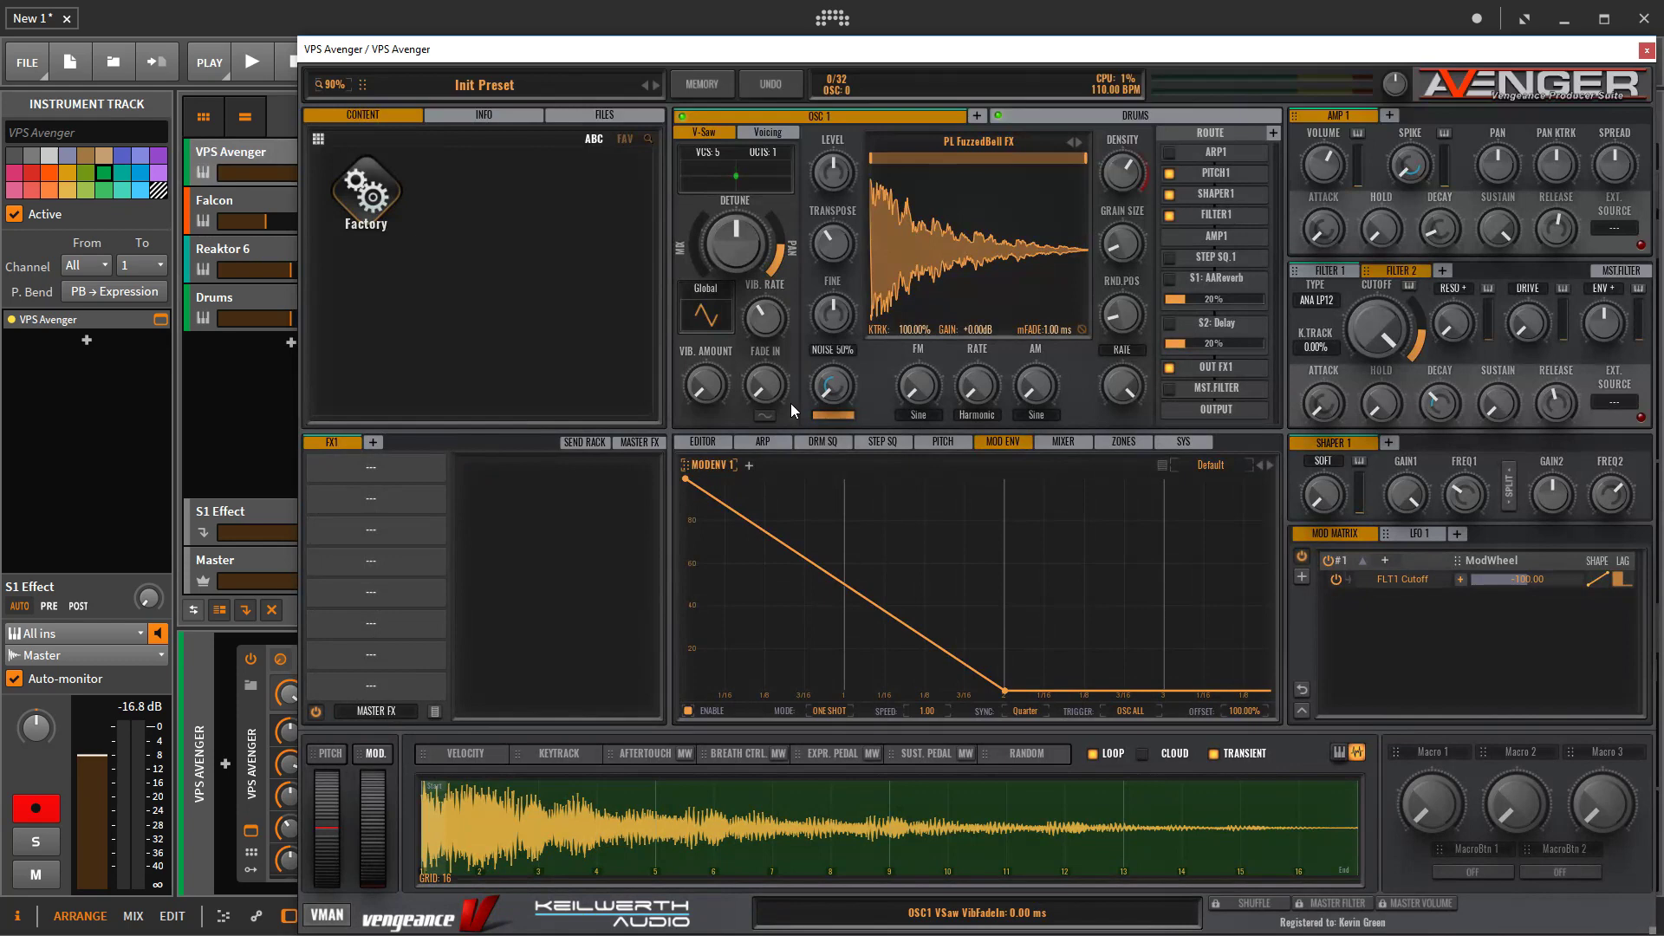
mouse_move(1096, 350)
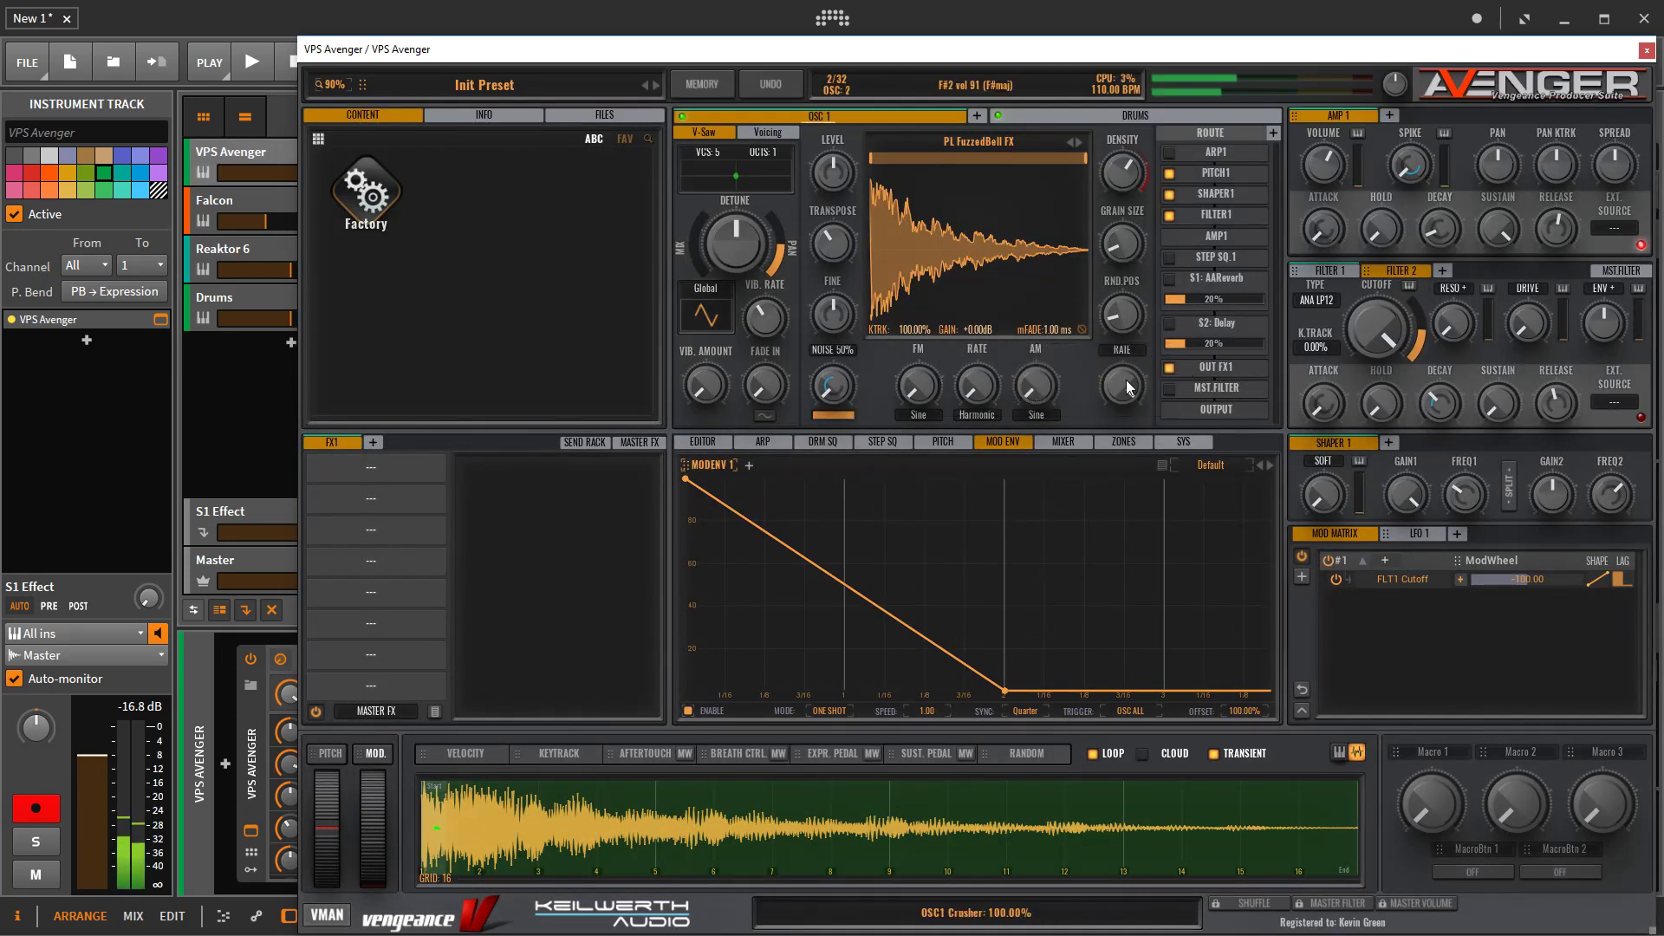
drag(1380, 325, 1384, 357)
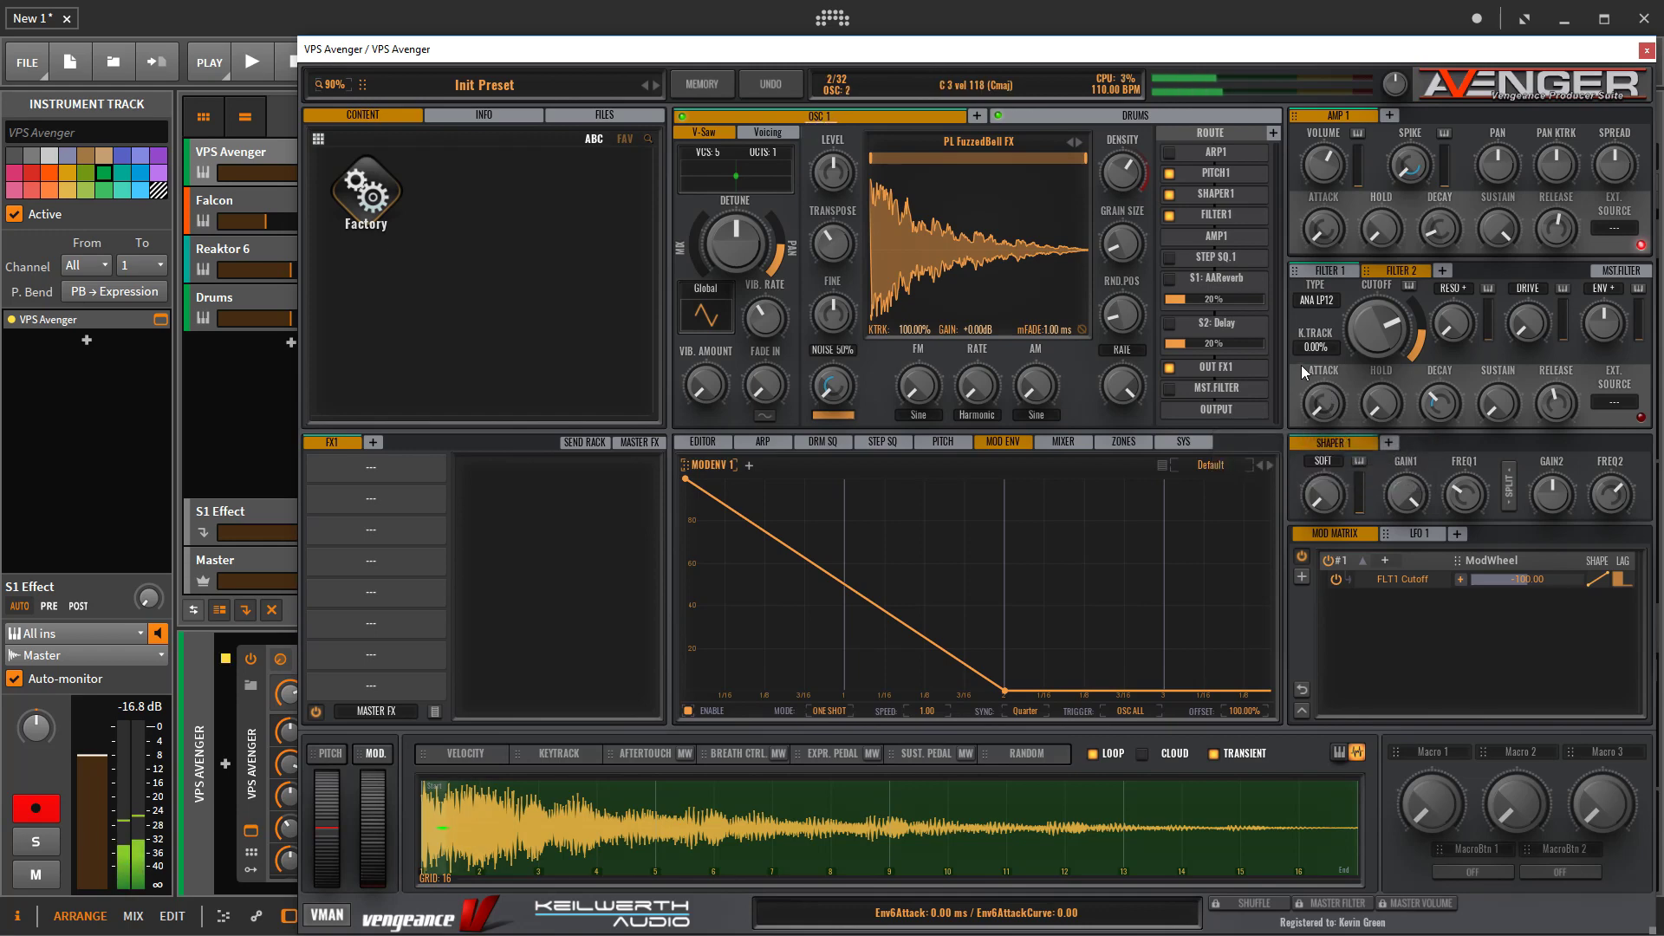
click(227, 248)
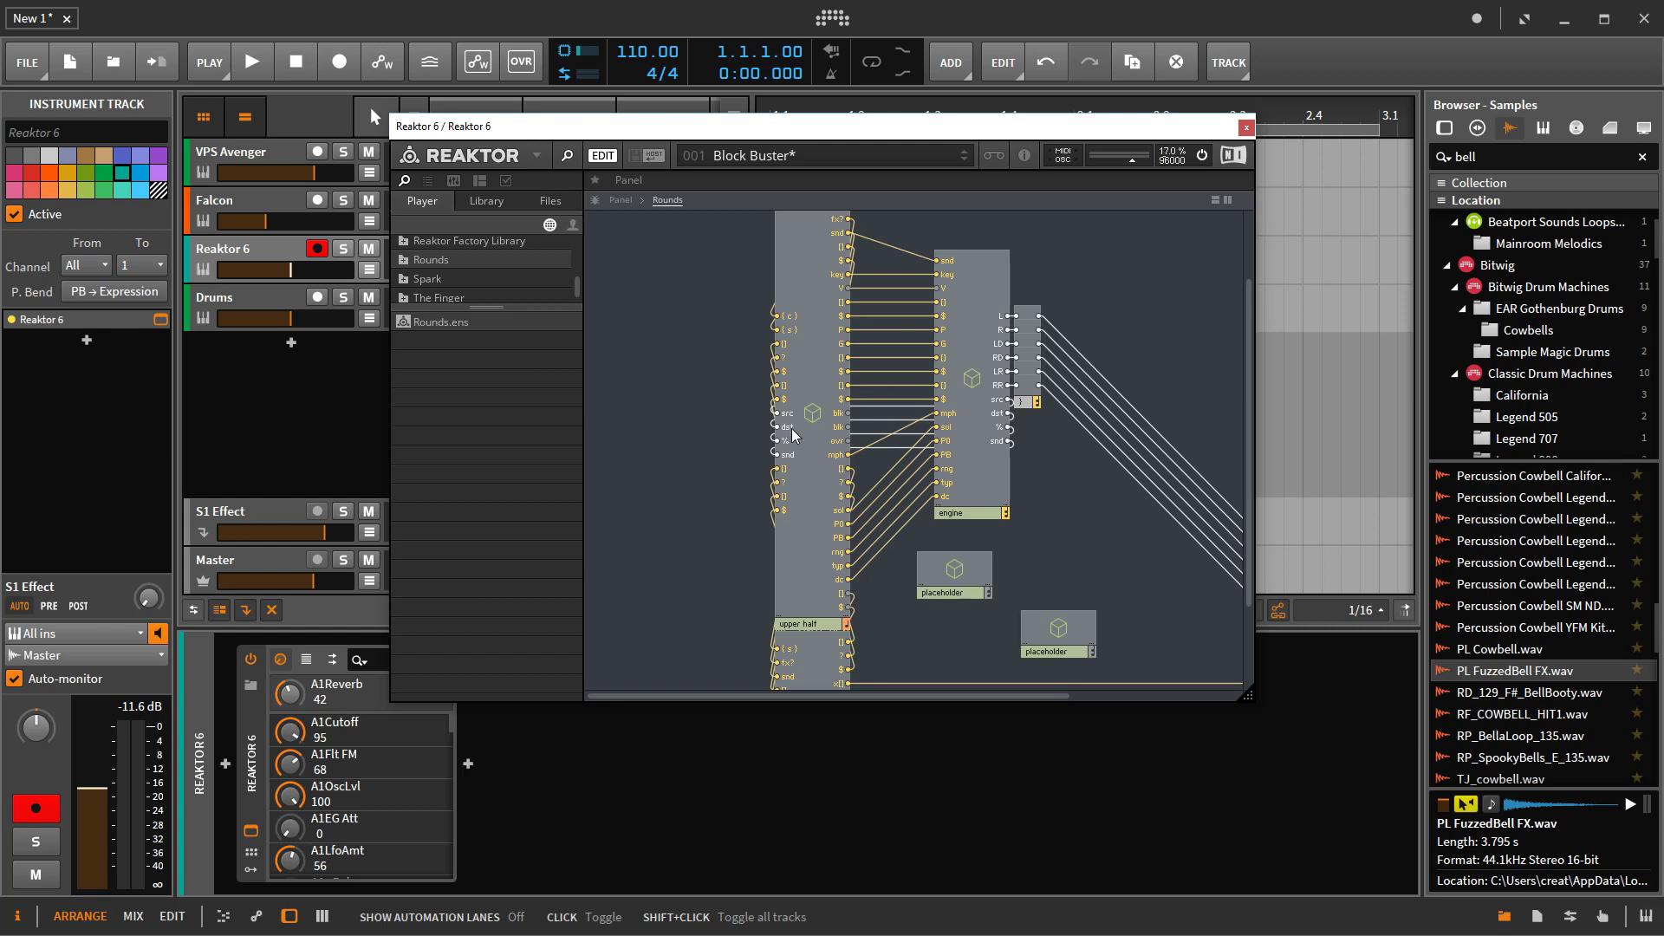
Step: Open Rounds' upper half macro, then the Stacked Macro inside it
scroll(1016, 475, down, 3)
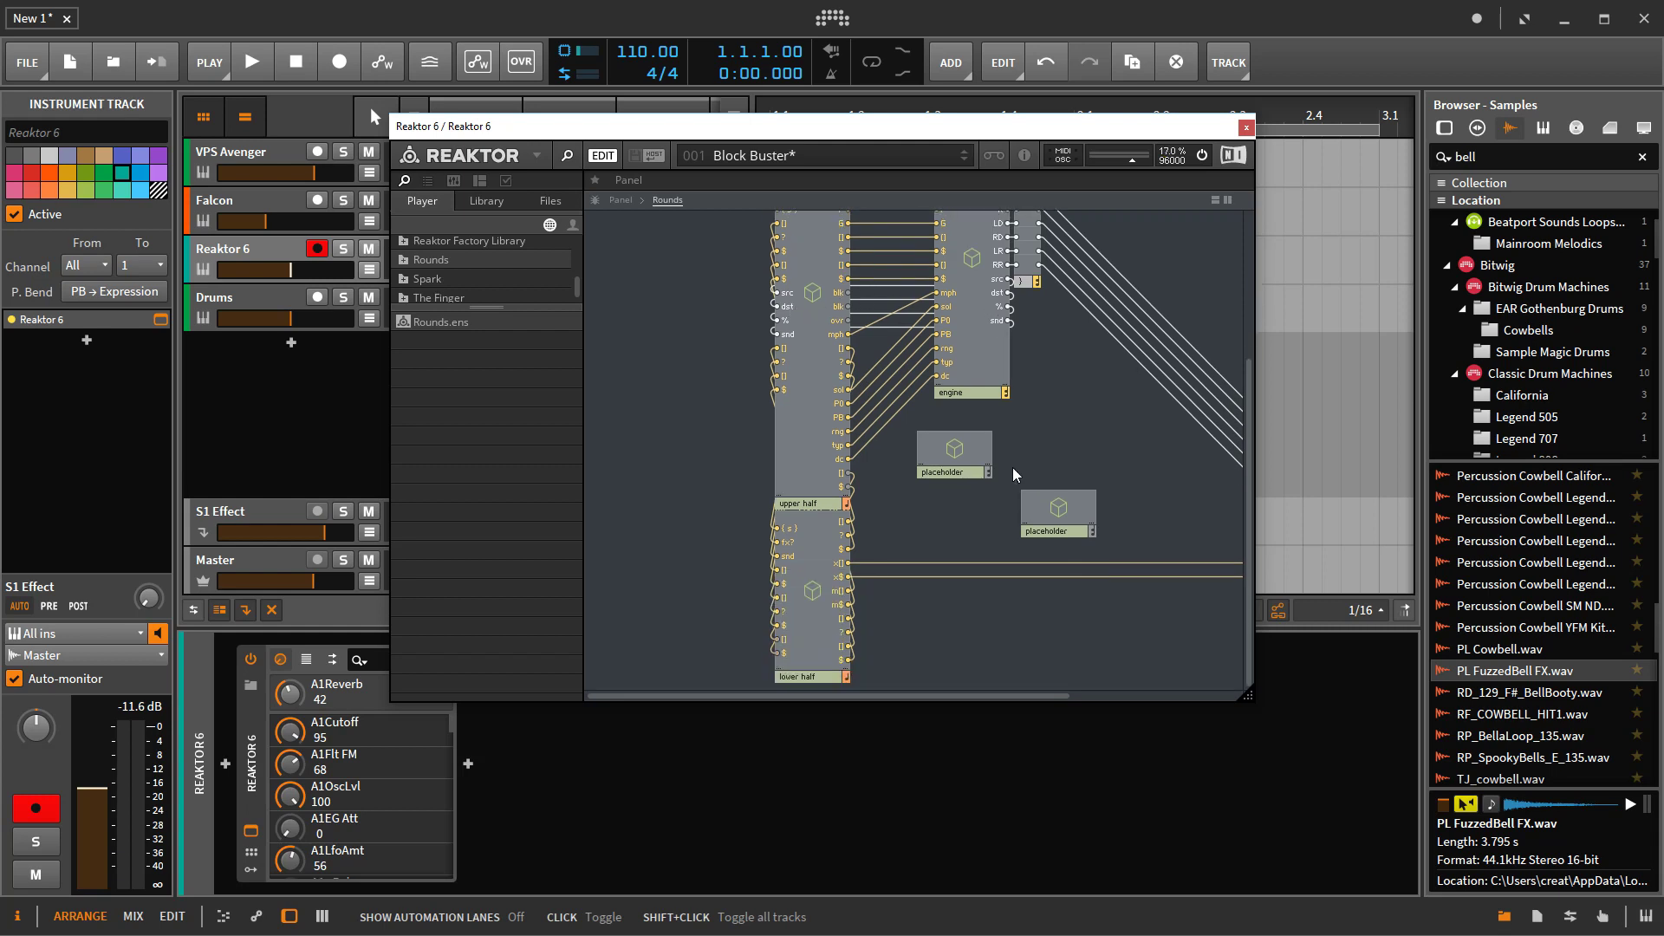
scroll(1017, 475, up, 5)
scroll(1016, 475, down, 2)
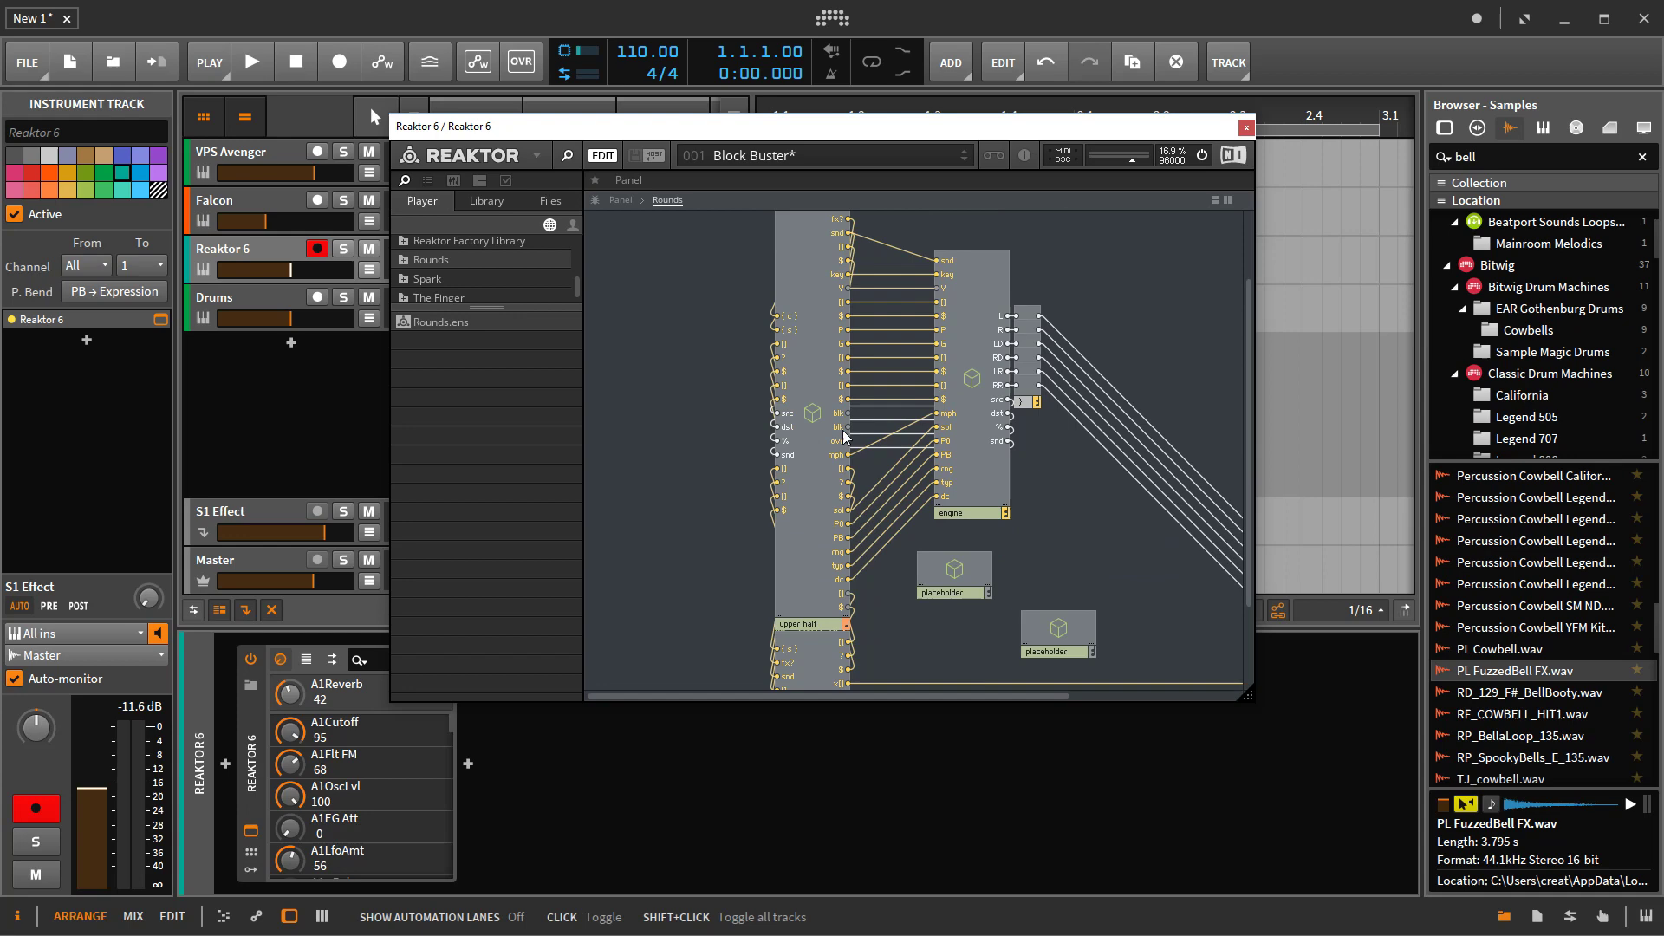
double_click(819, 416)
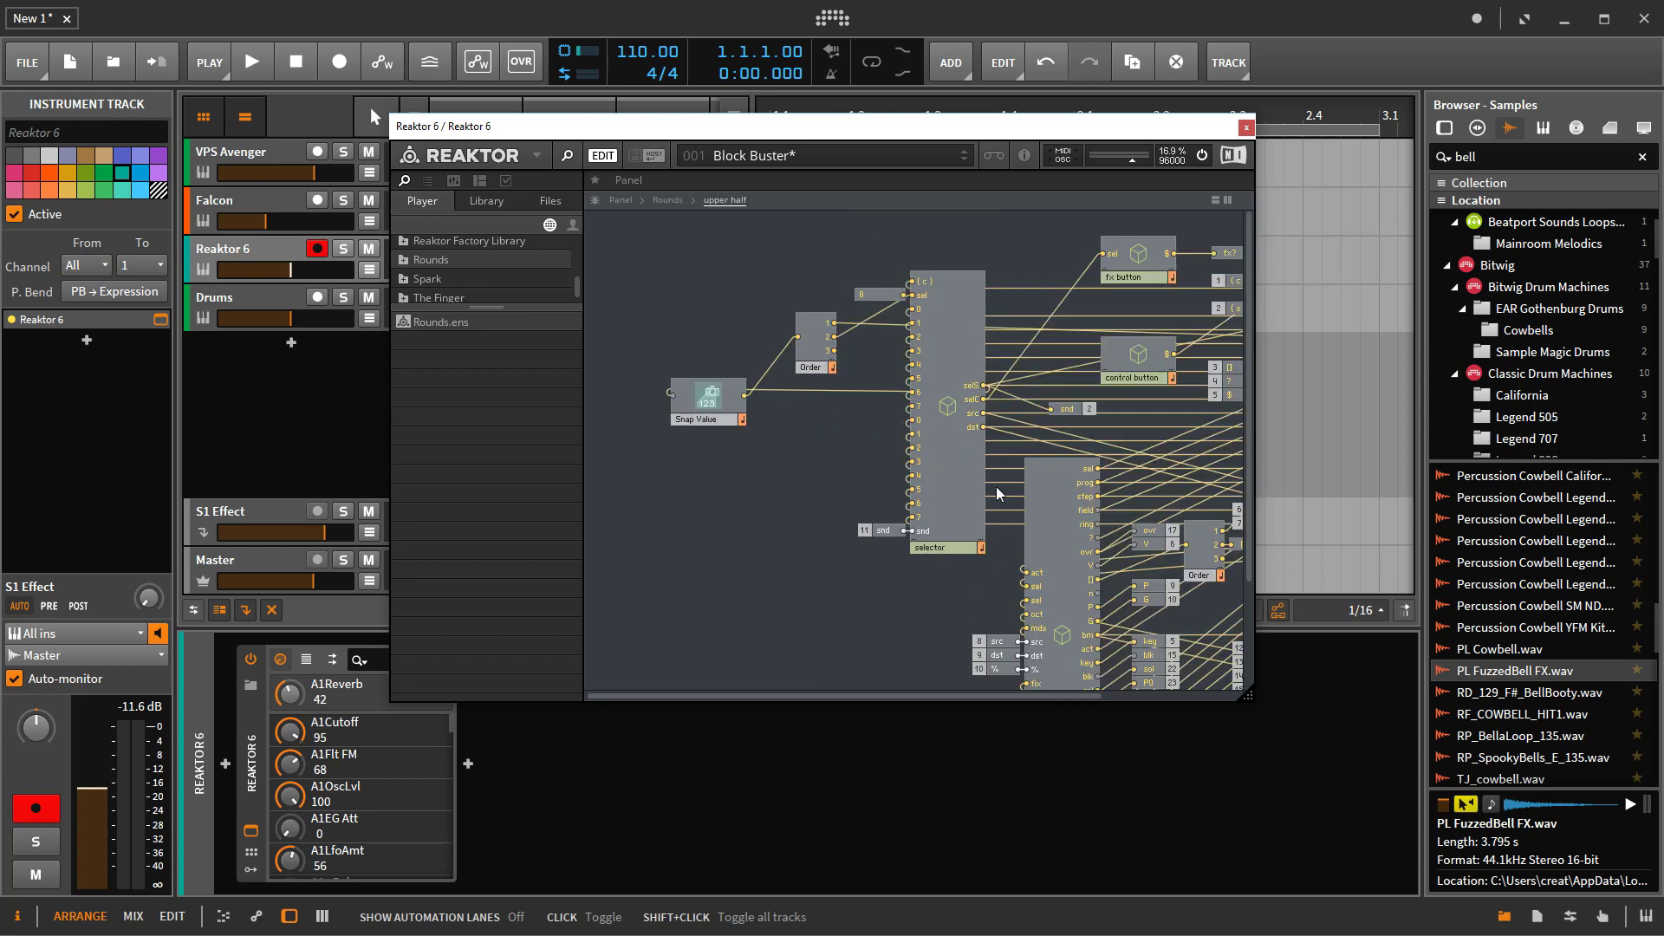
drag(883, 701, 1033, 698)
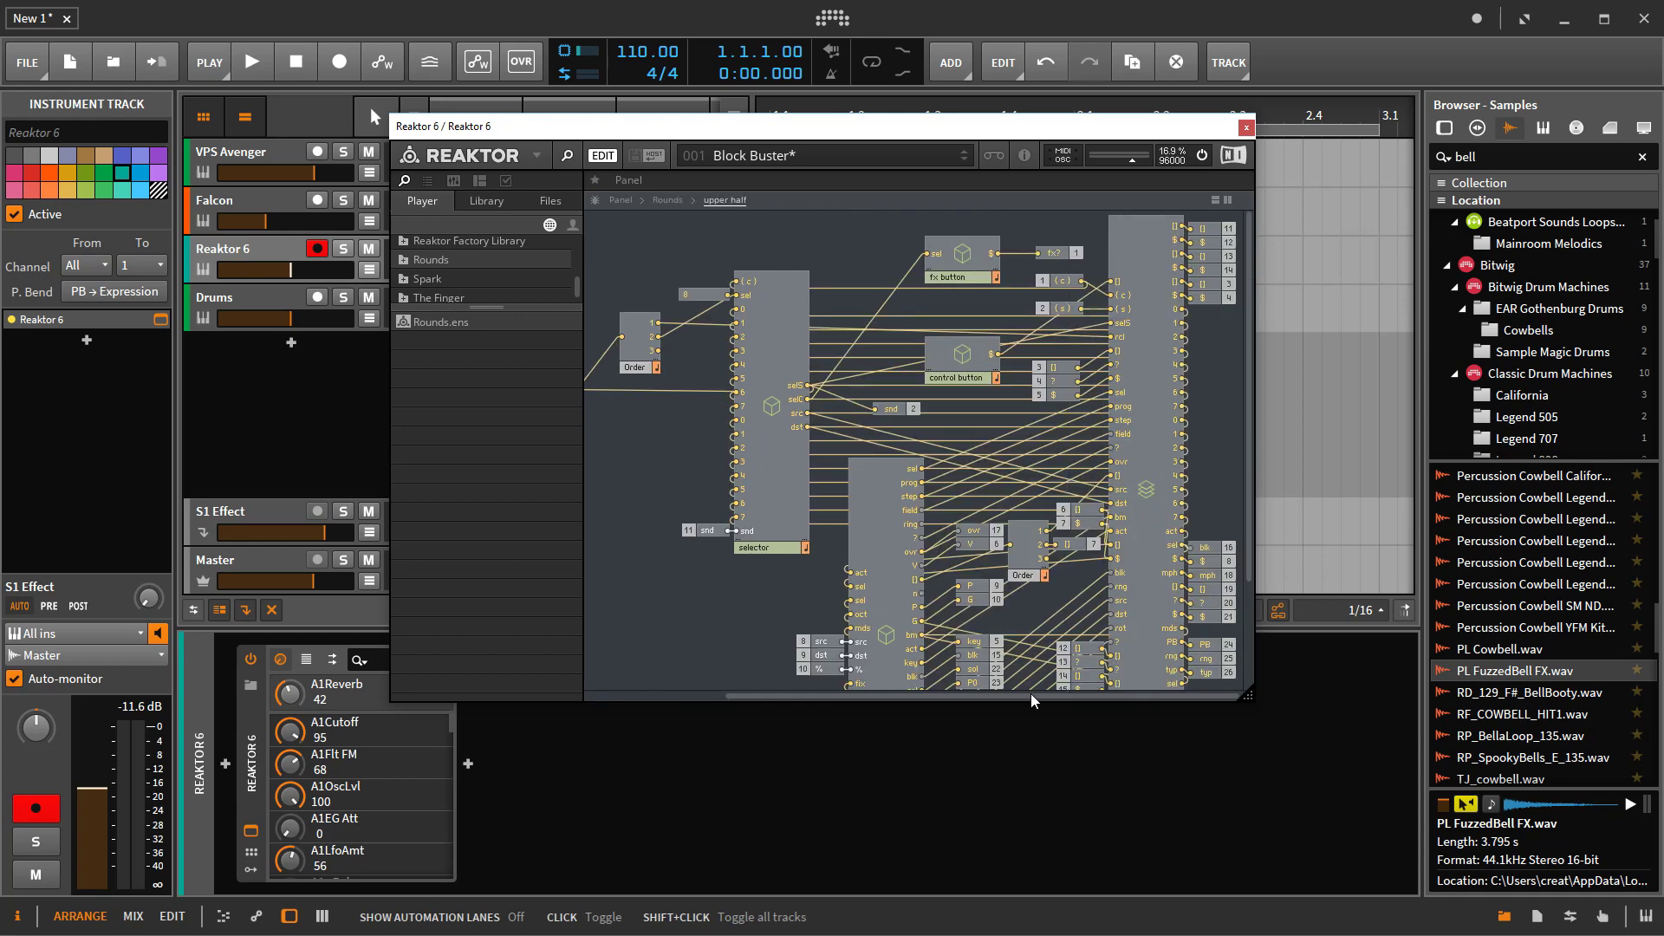
double_click(1145, 490)
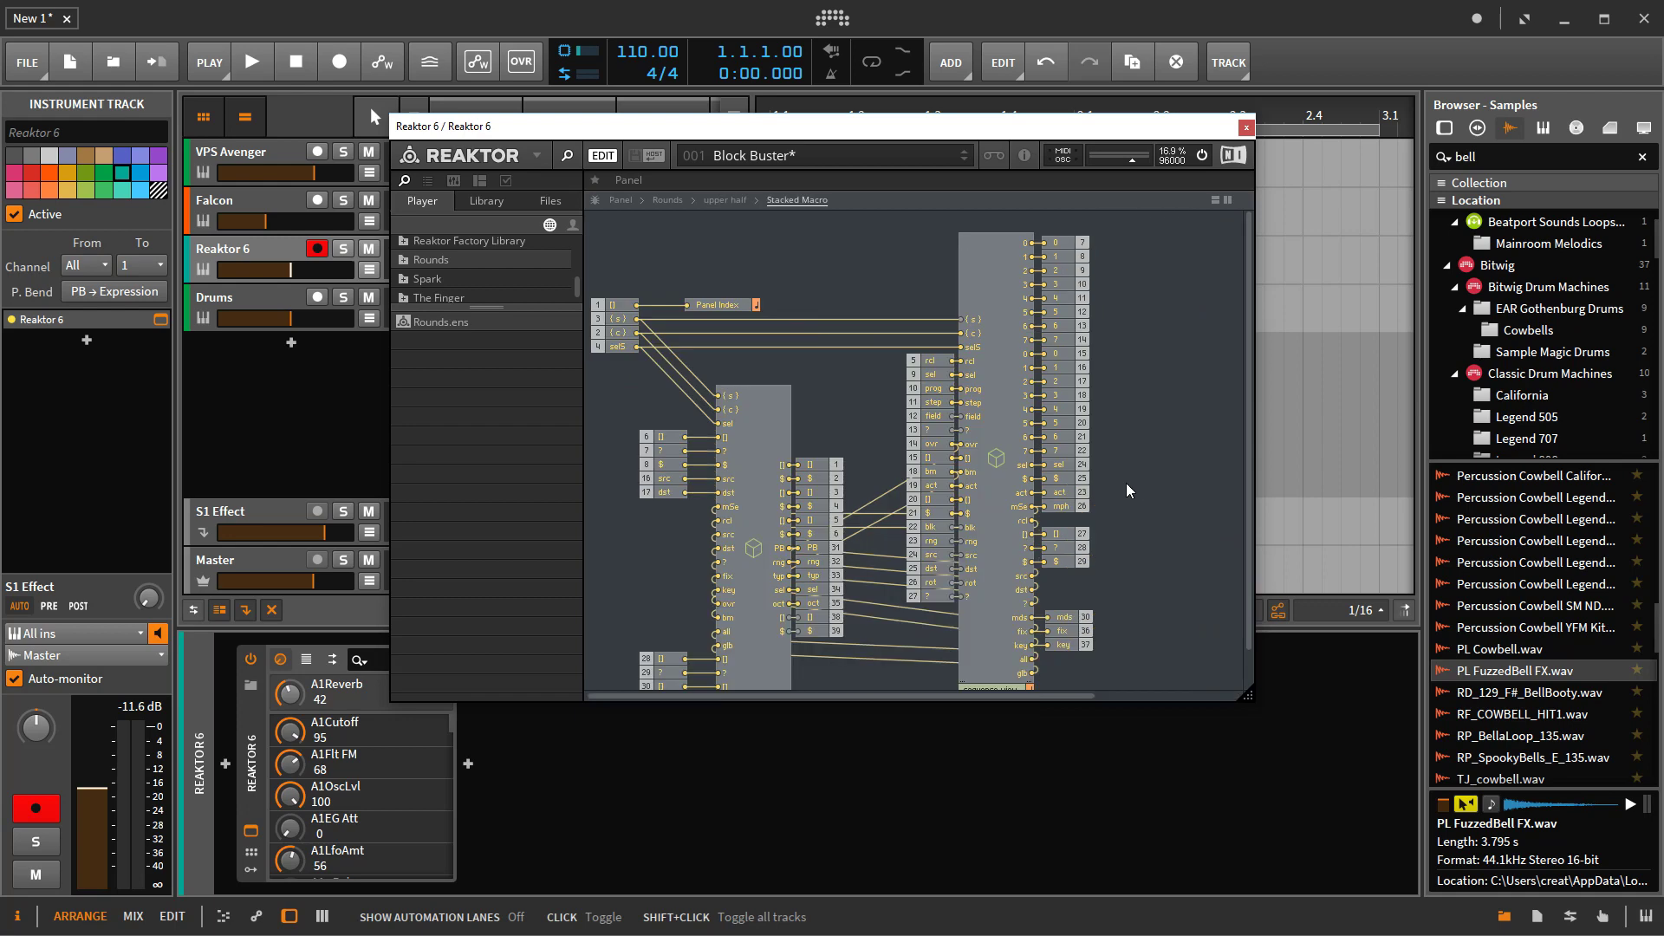
Step: Open the sequence view macro, then the multi macro, and inspect its wiring
scroll(760, 536, down, 1)
scroll(761, 536, down, 1)
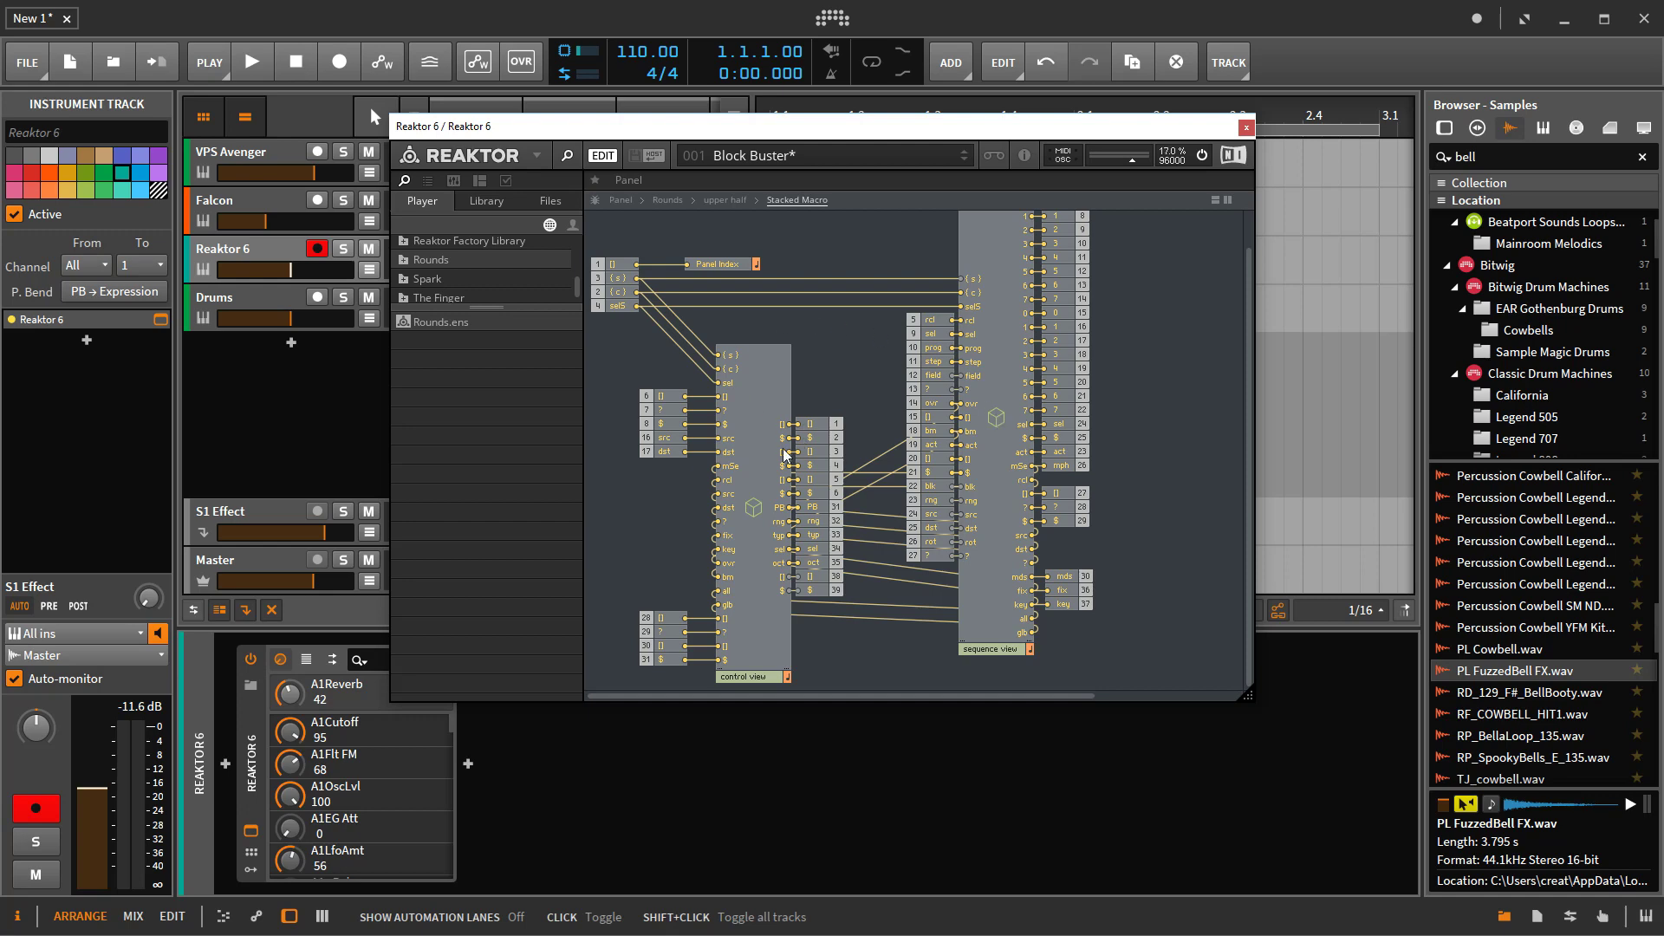
double_click(995, 418)
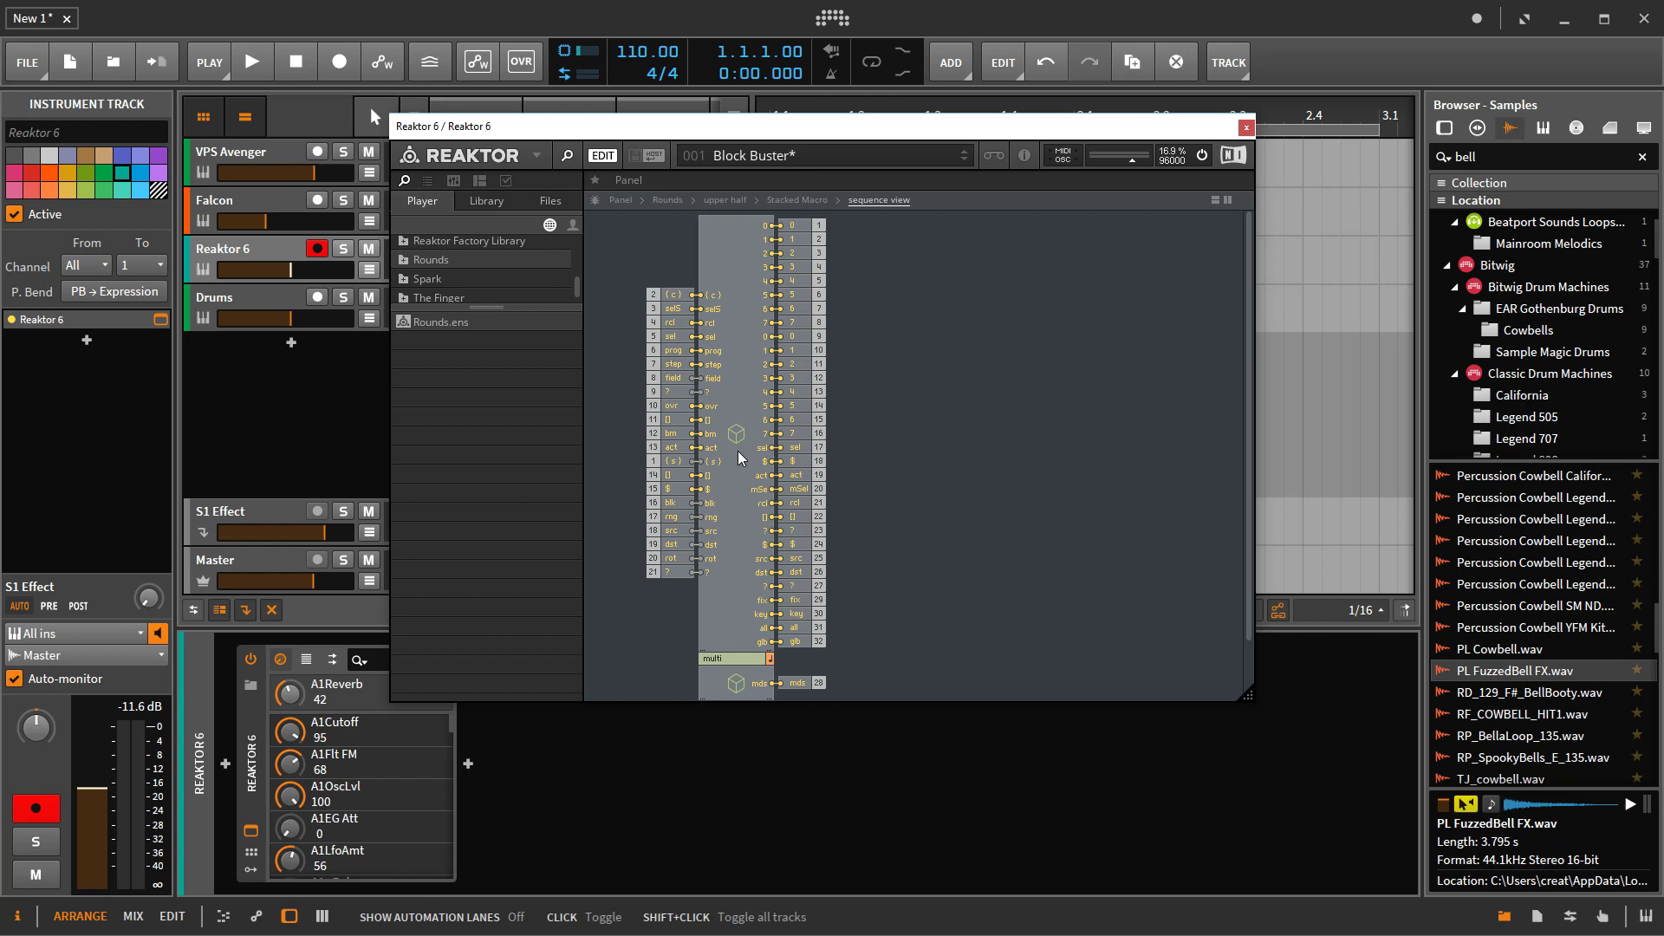
double_click(734, 382)
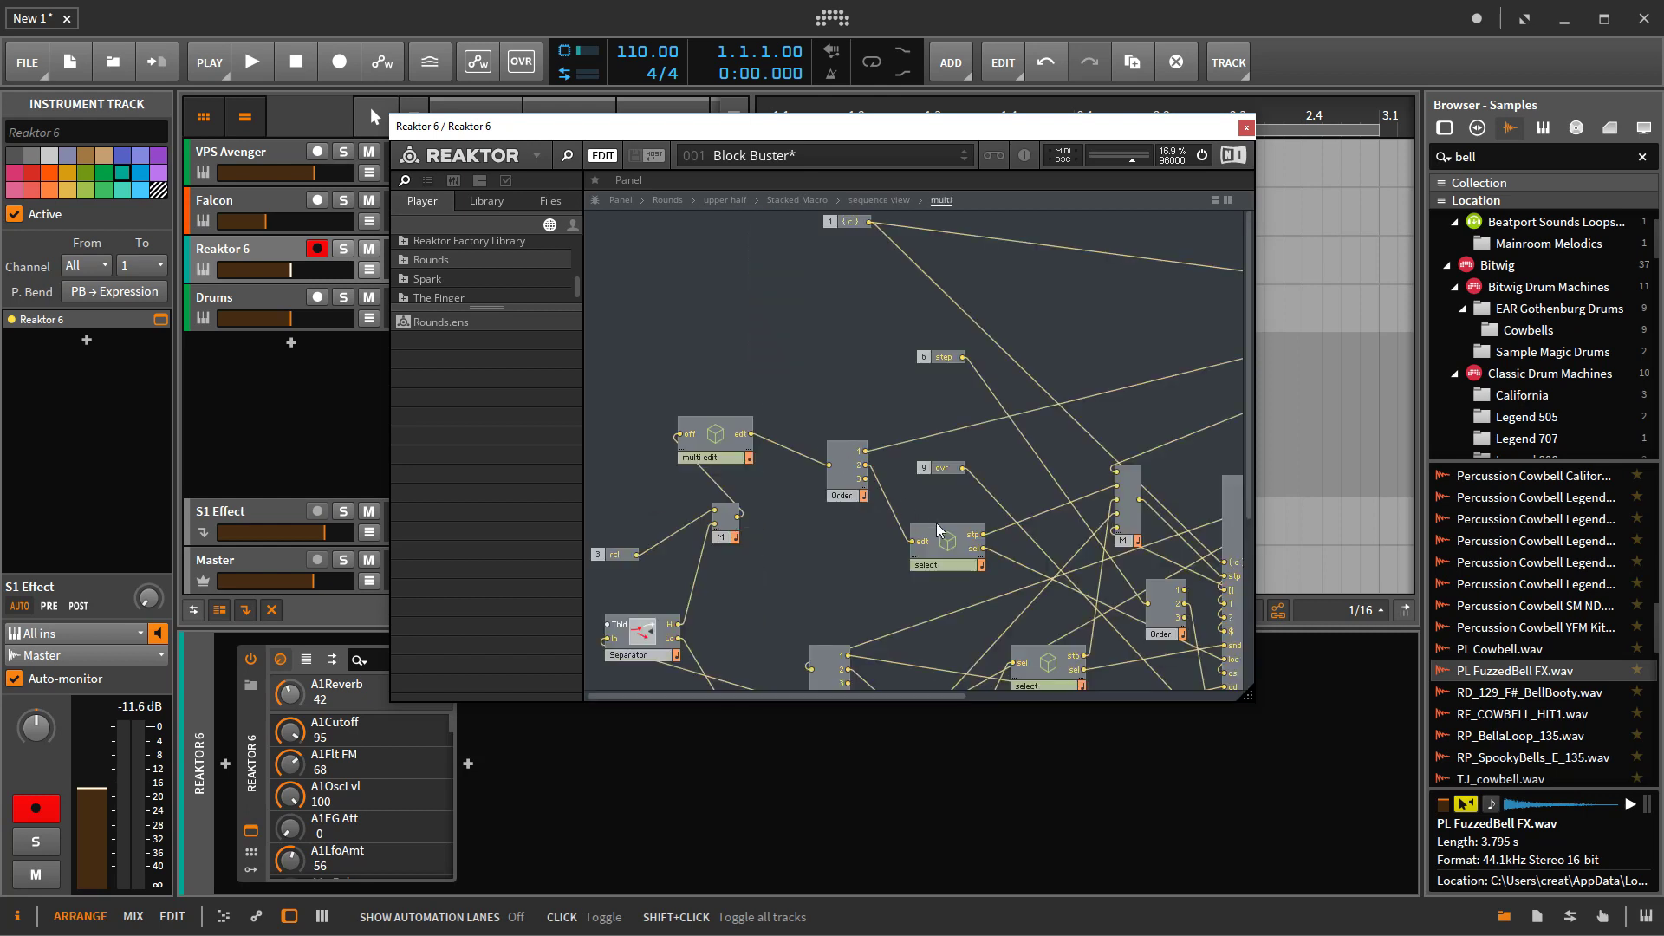
scroll(939, 527, down, 5)
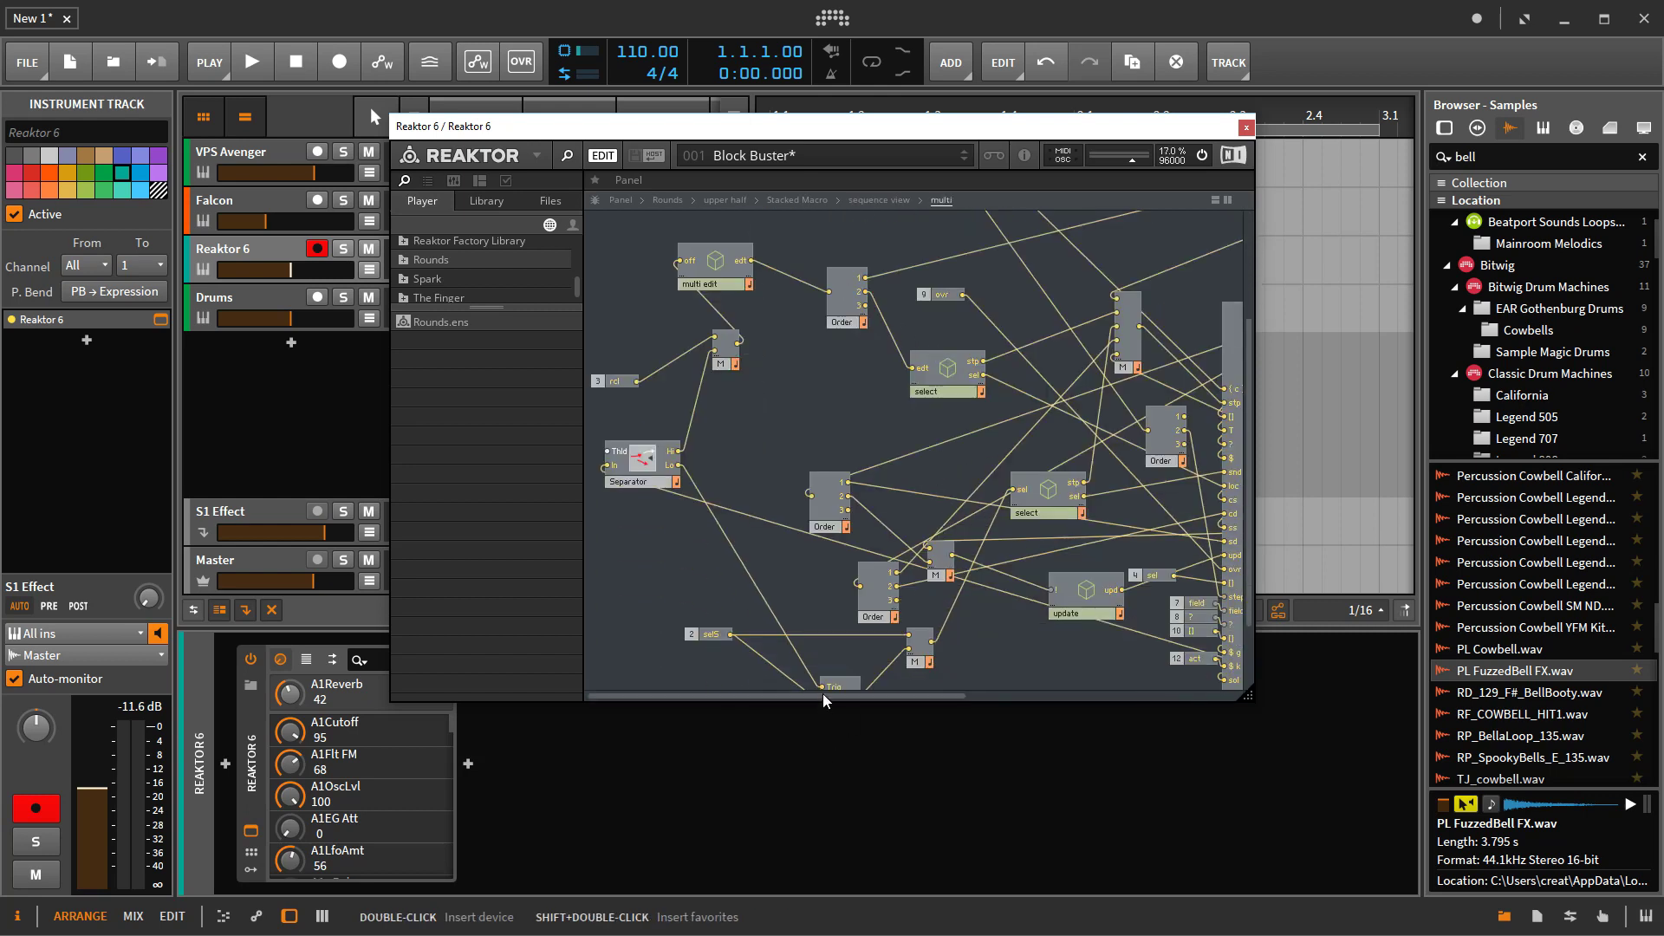
drag(825, 695, 1063, 695)
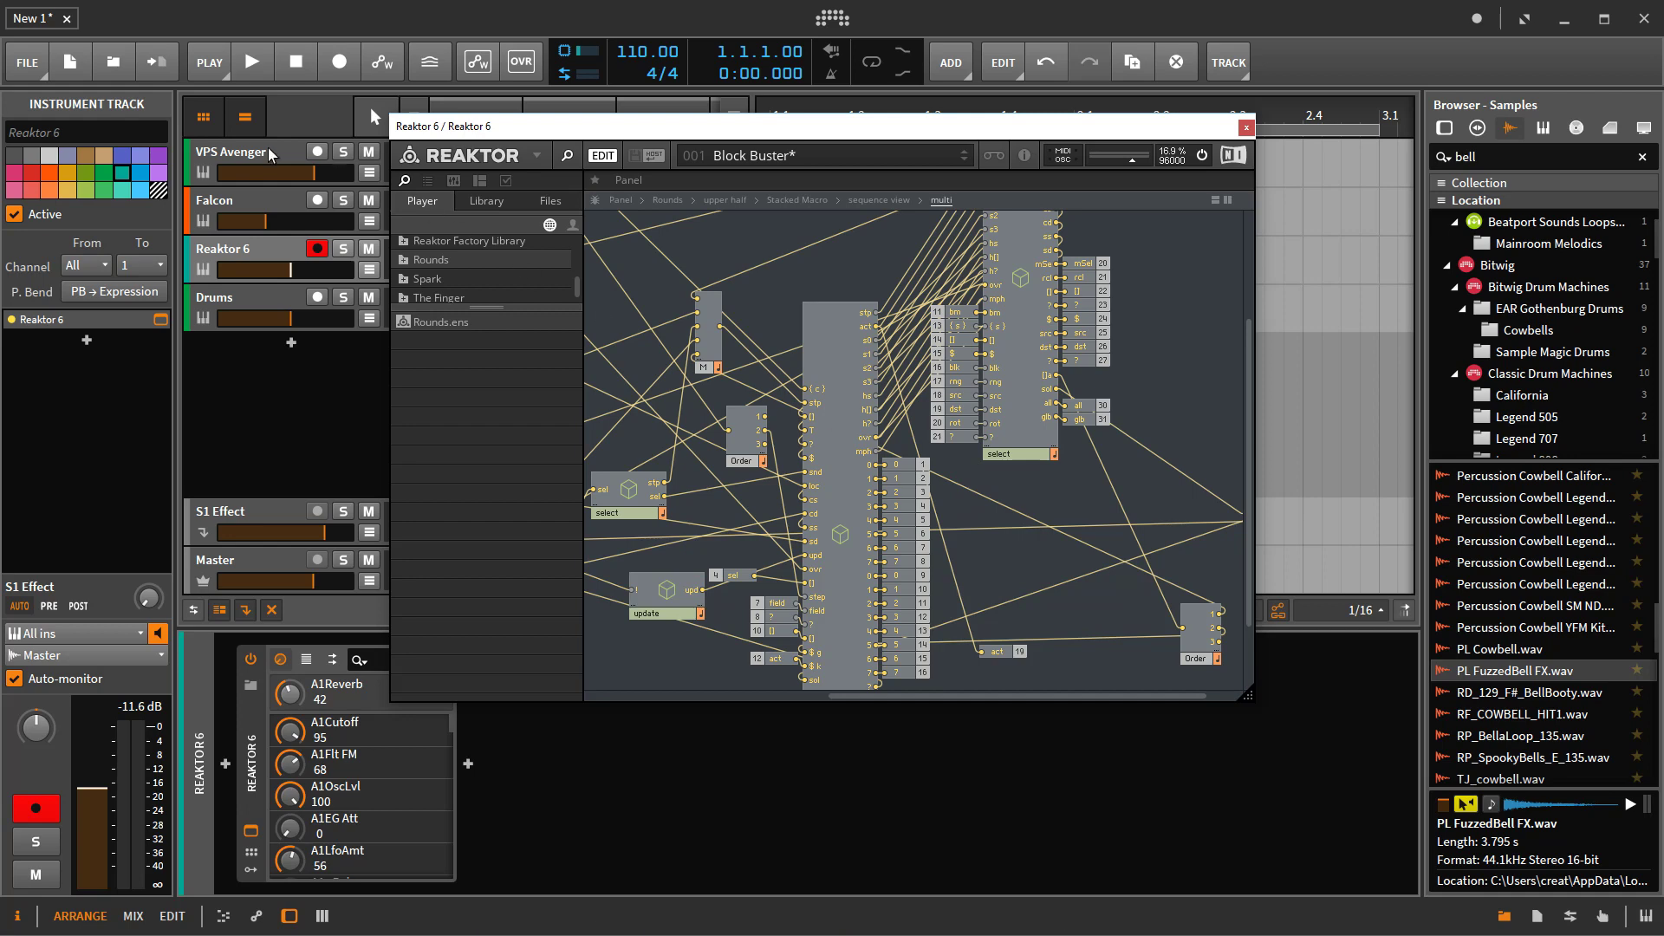
Step: Briefly view the VPS Avenger patch, then return to Falcon with Diminished Scanner
click(382, 176)
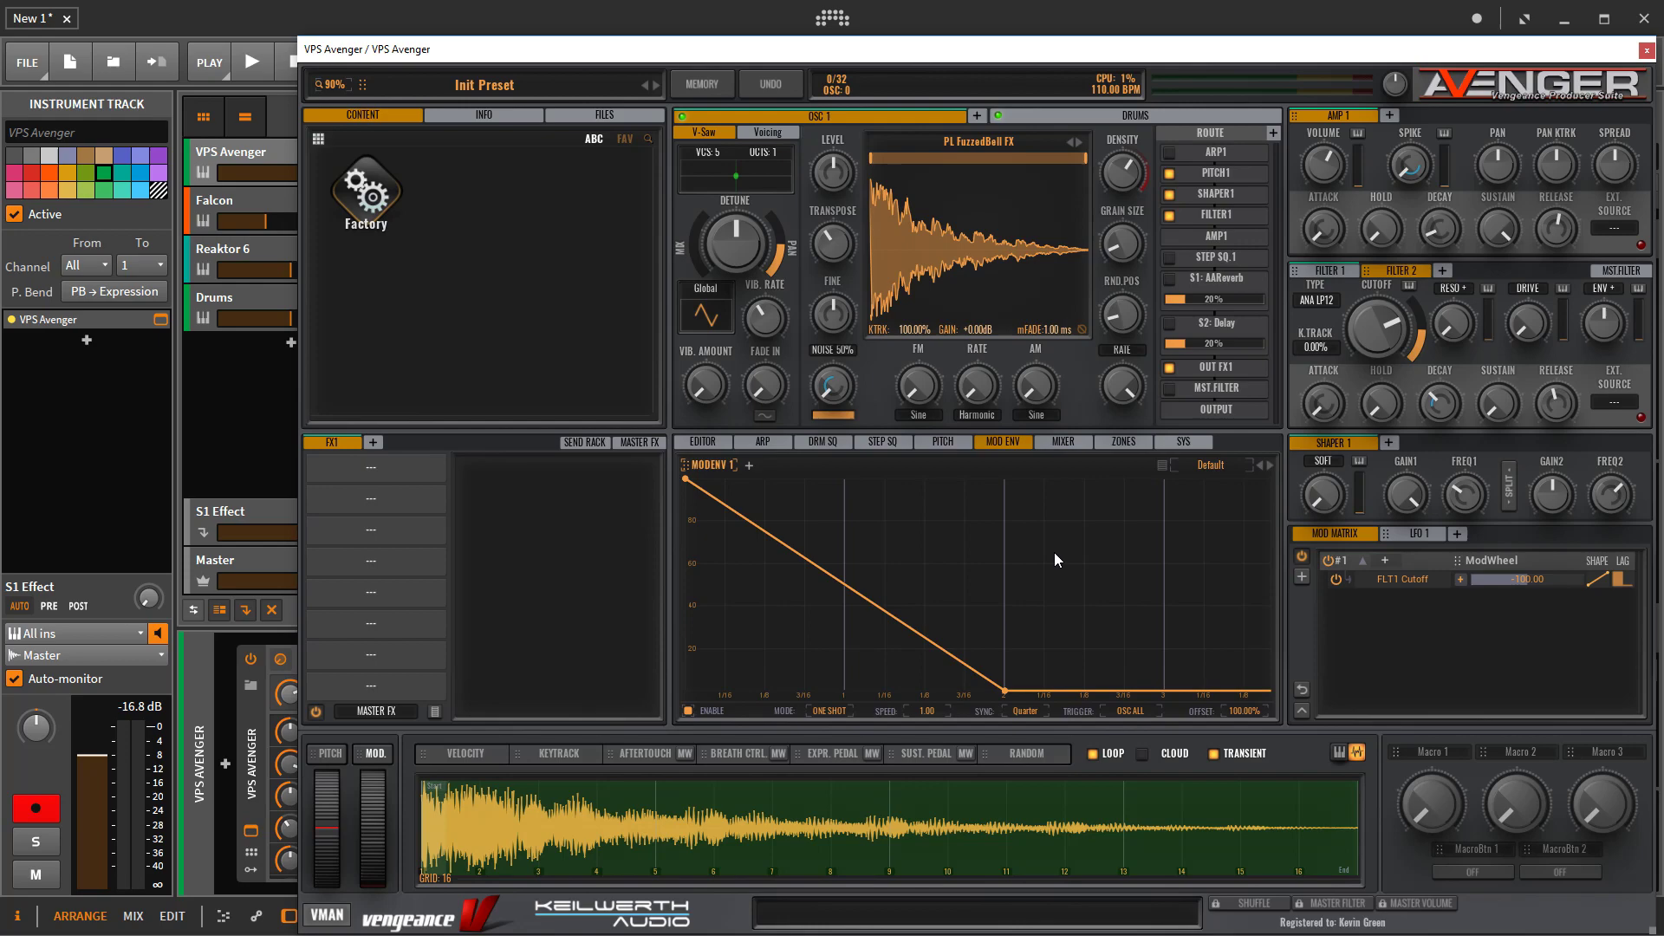
click(241, 196)
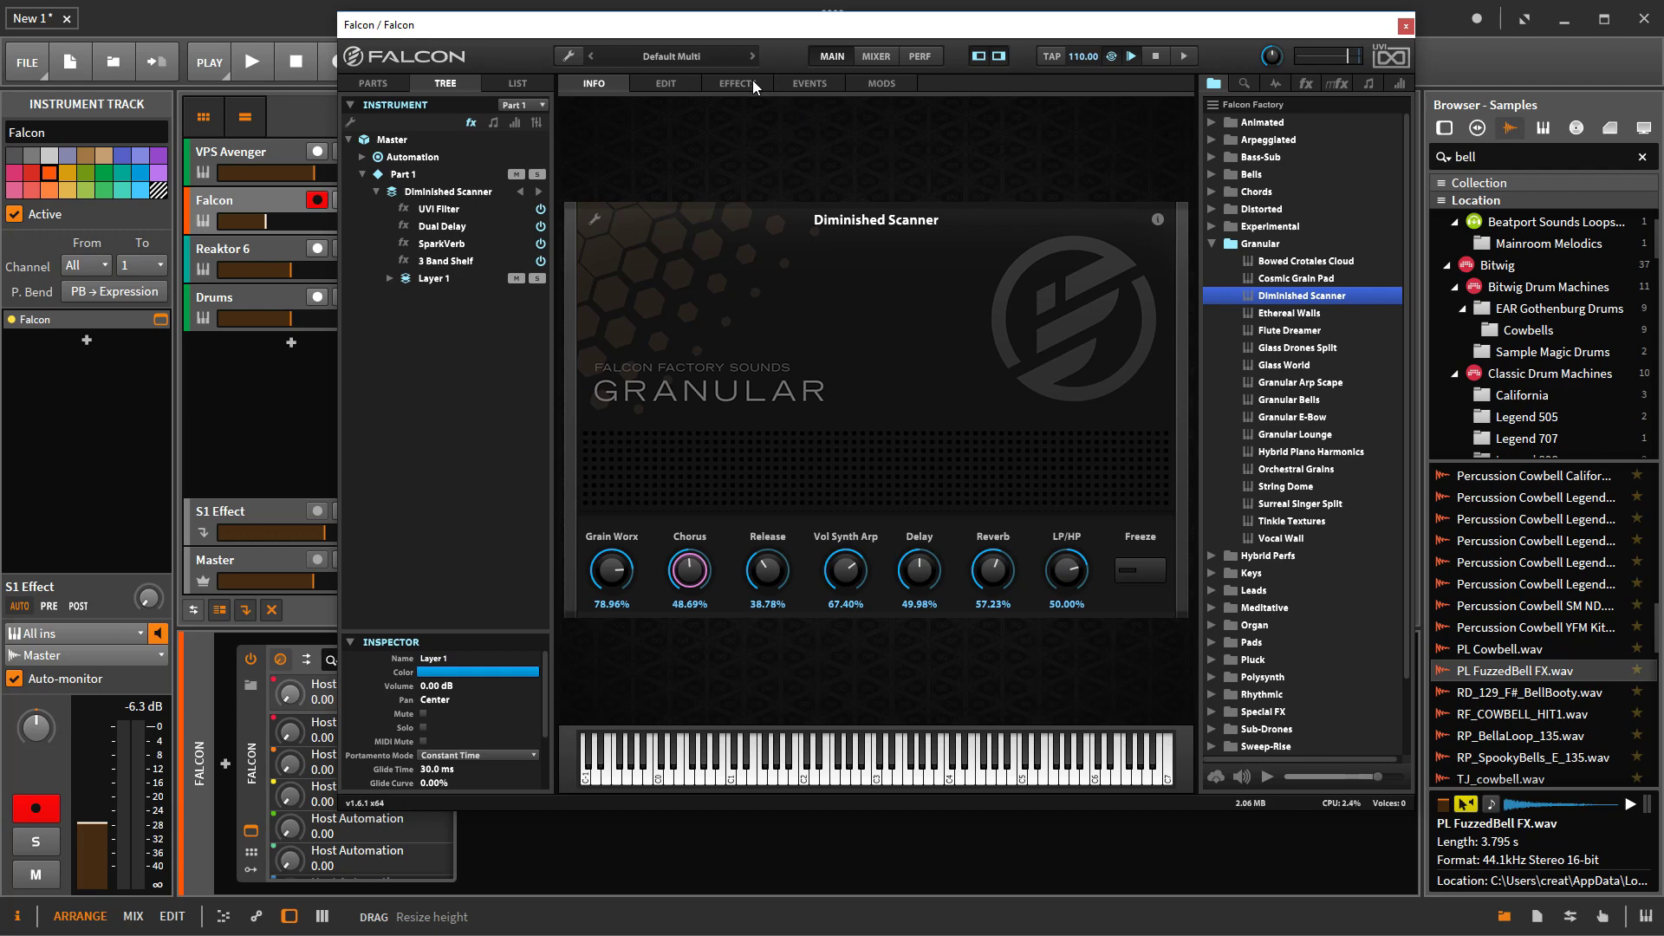
Step: Show Diminished Scanner's EDIT panels and collapse the Granular browser folder
click(659, 82)
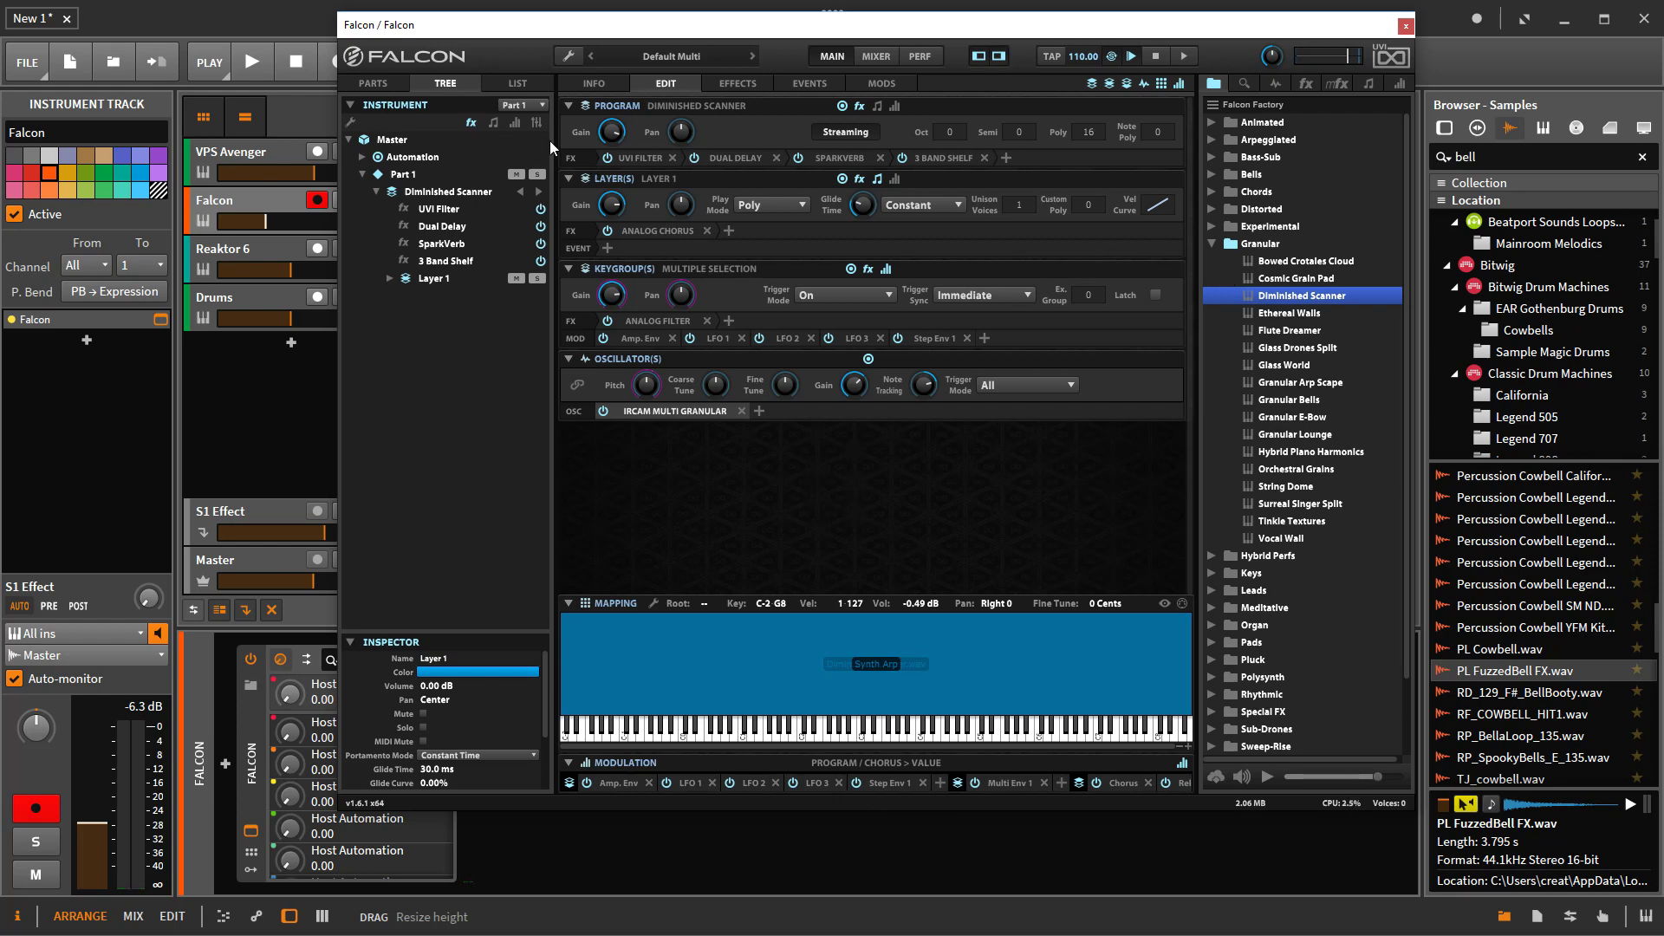
click(1211, 244)
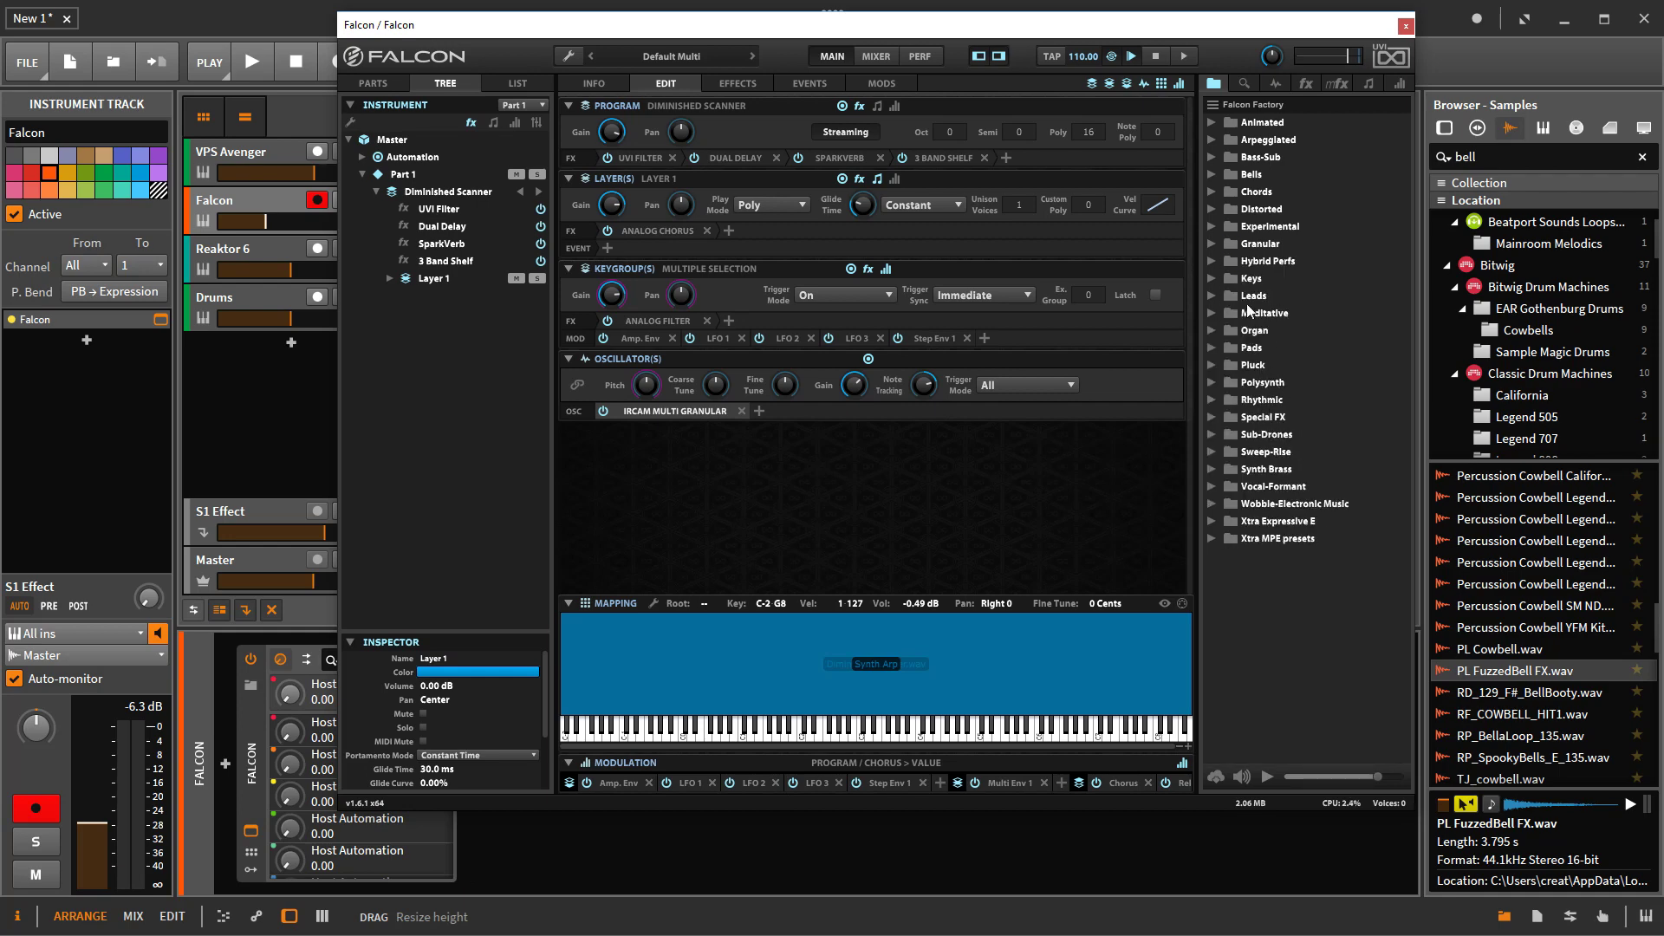
Step: Try Glitz Bells 1.6, then load Retro Wave Chord 1.6 from the Chords folder
click(1211, 192)
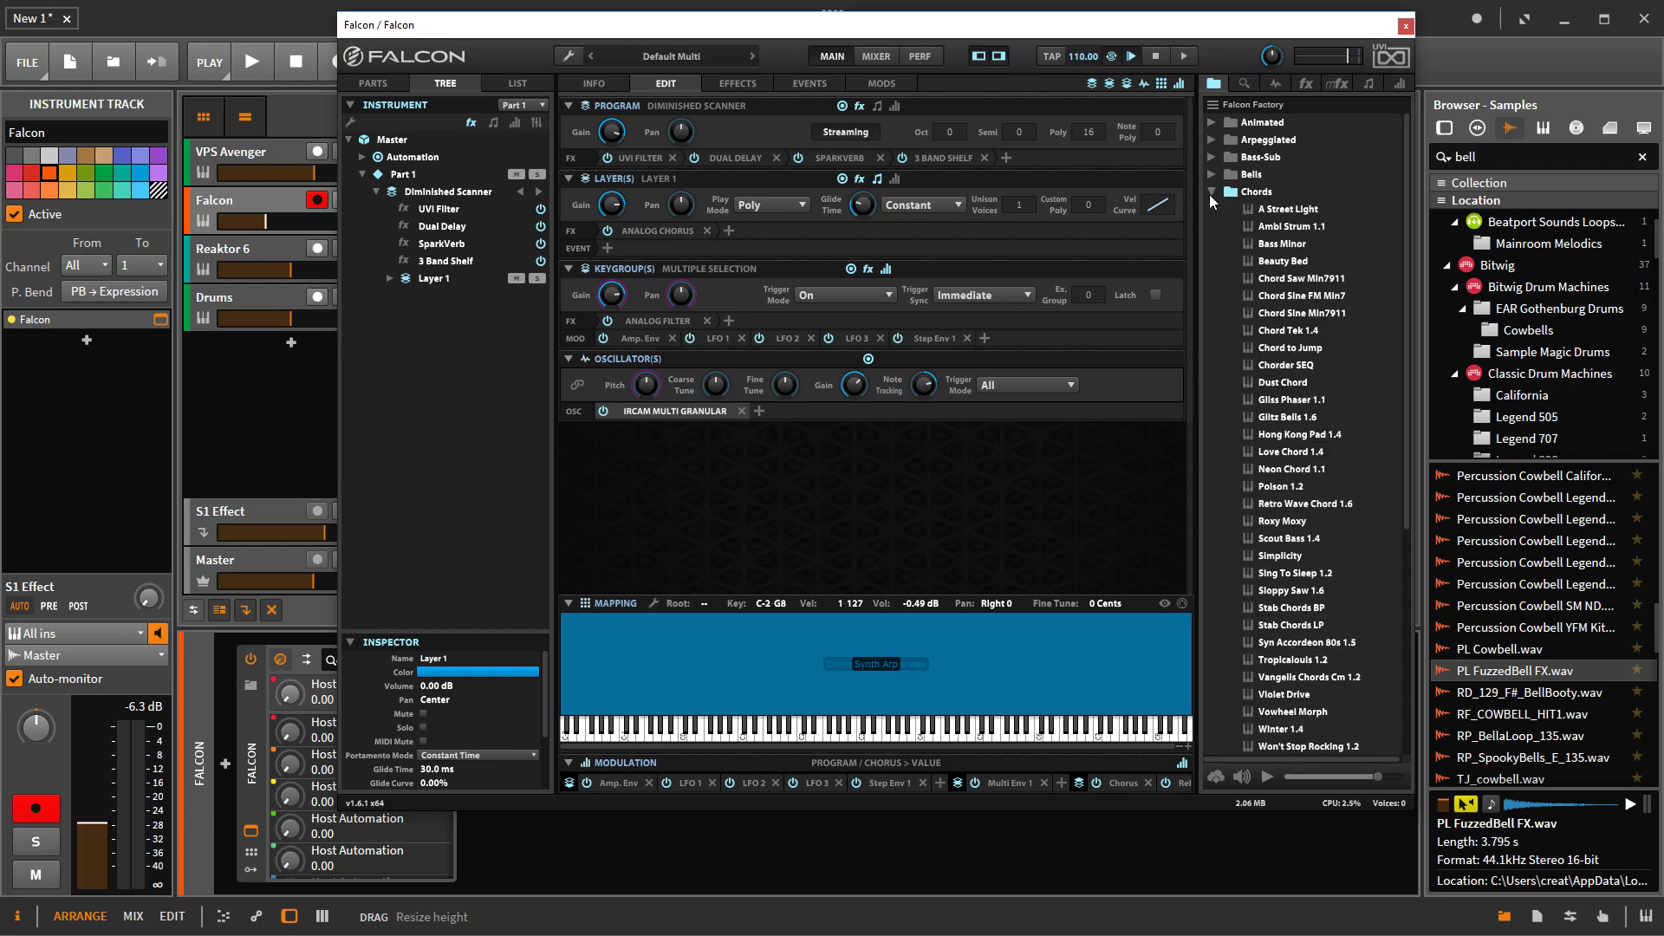
scroll(1287, 398, down, 3)
scroll(1287, 398, up, 3)
click(1284, 417)
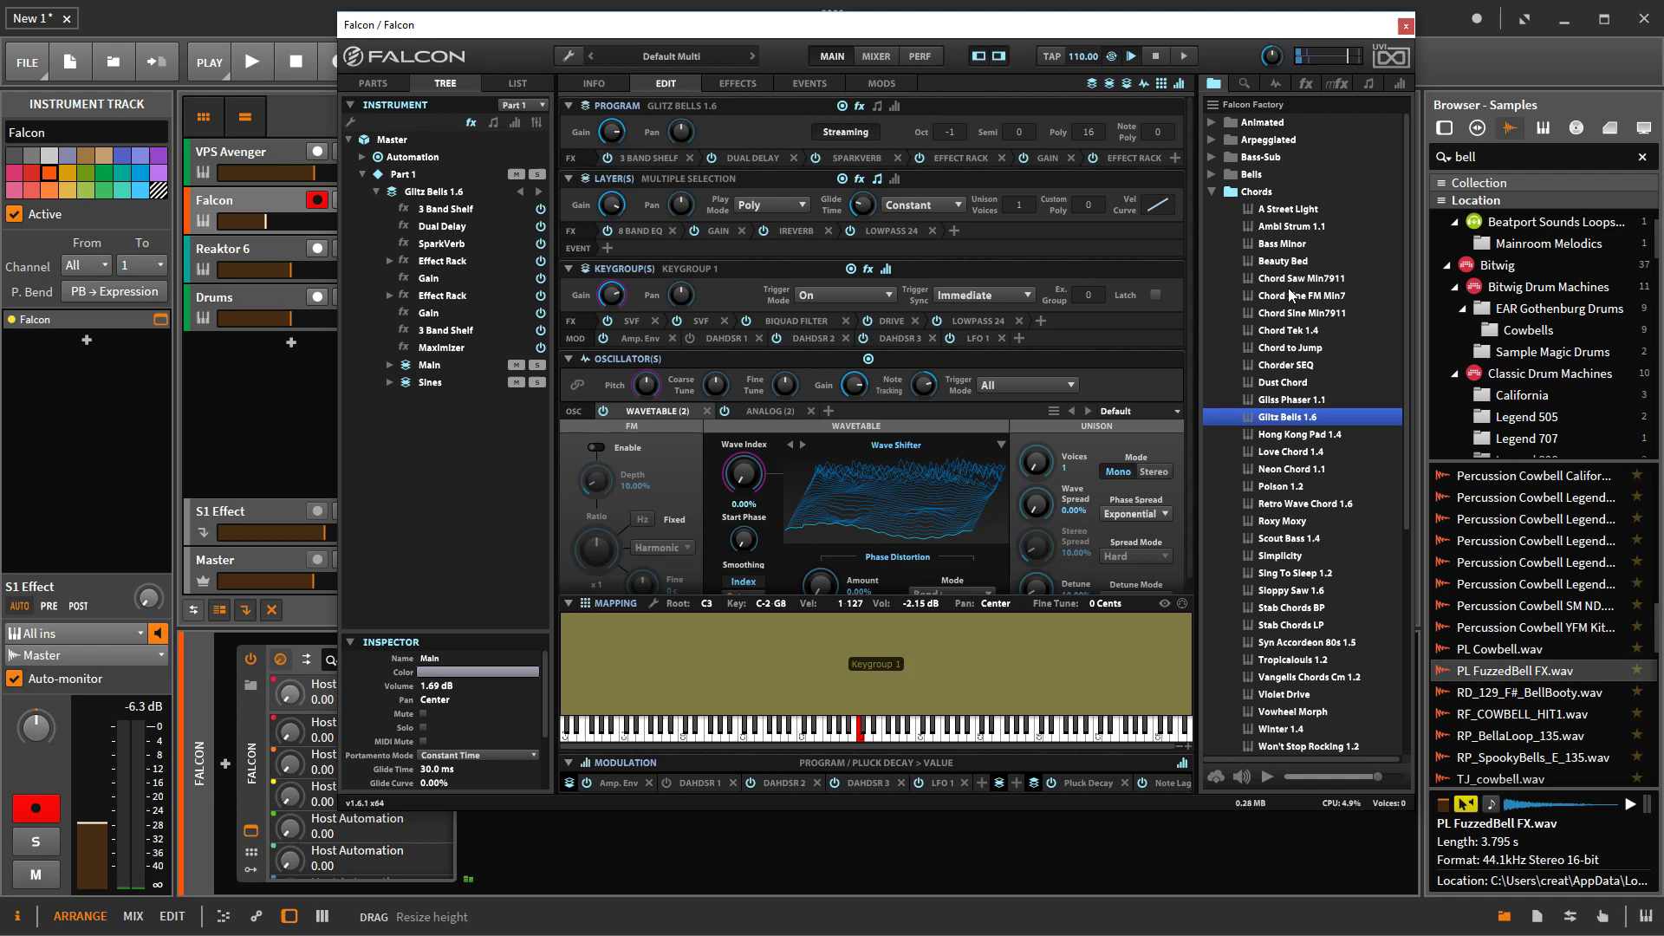
click(1297, 508)
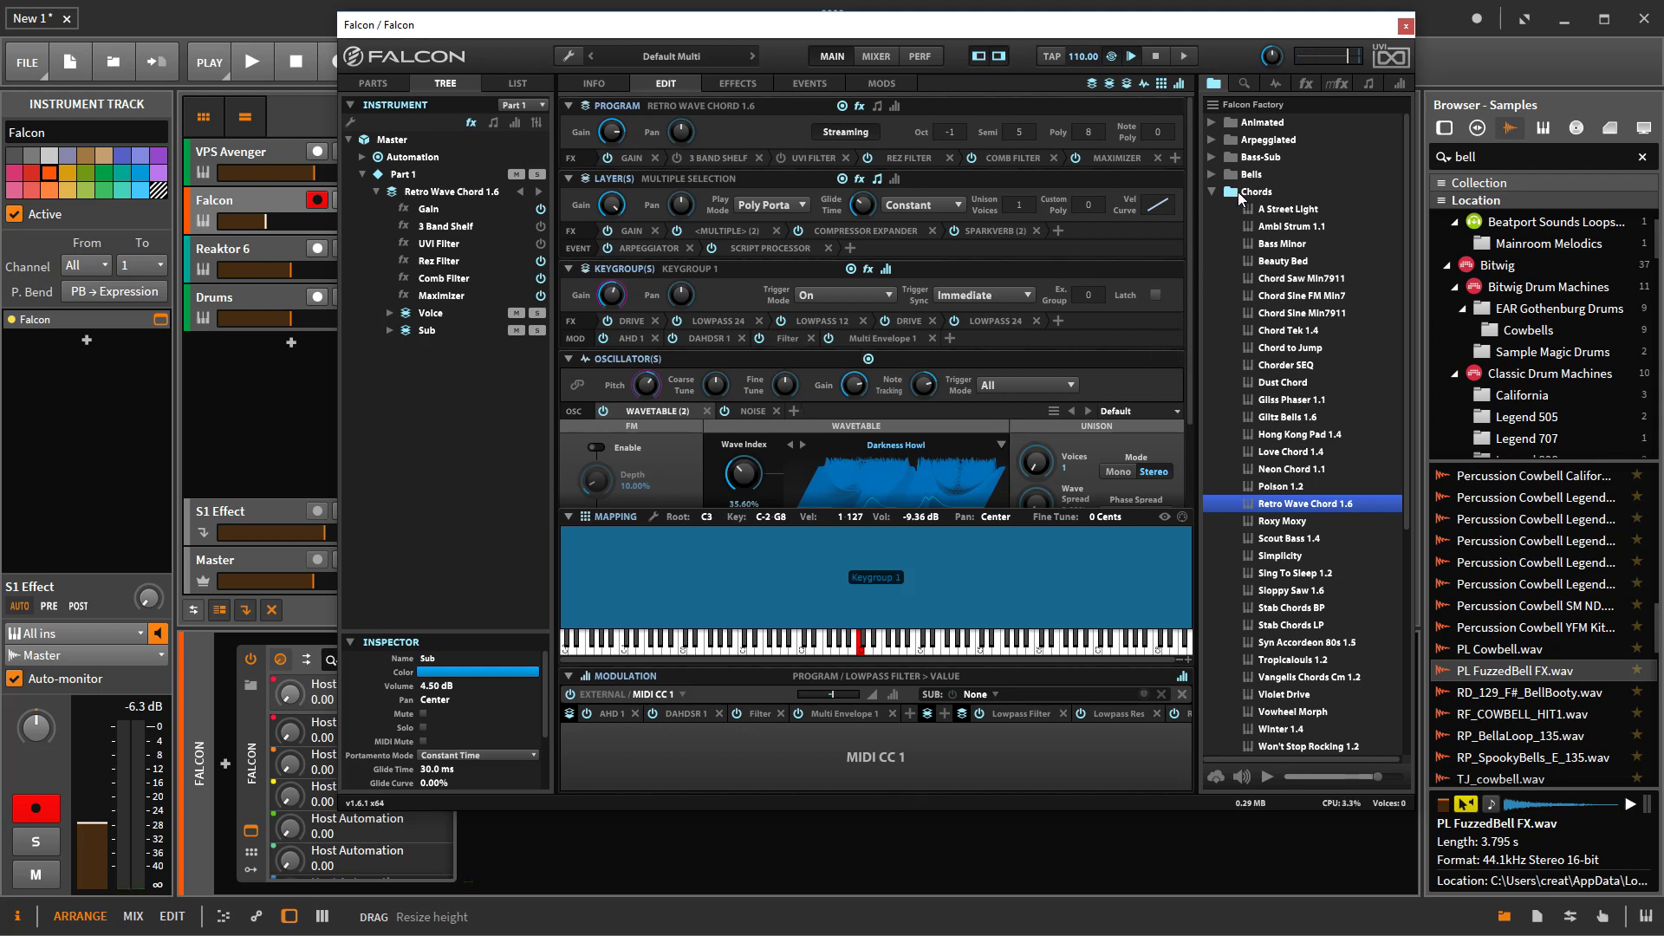
click(1211, 191)
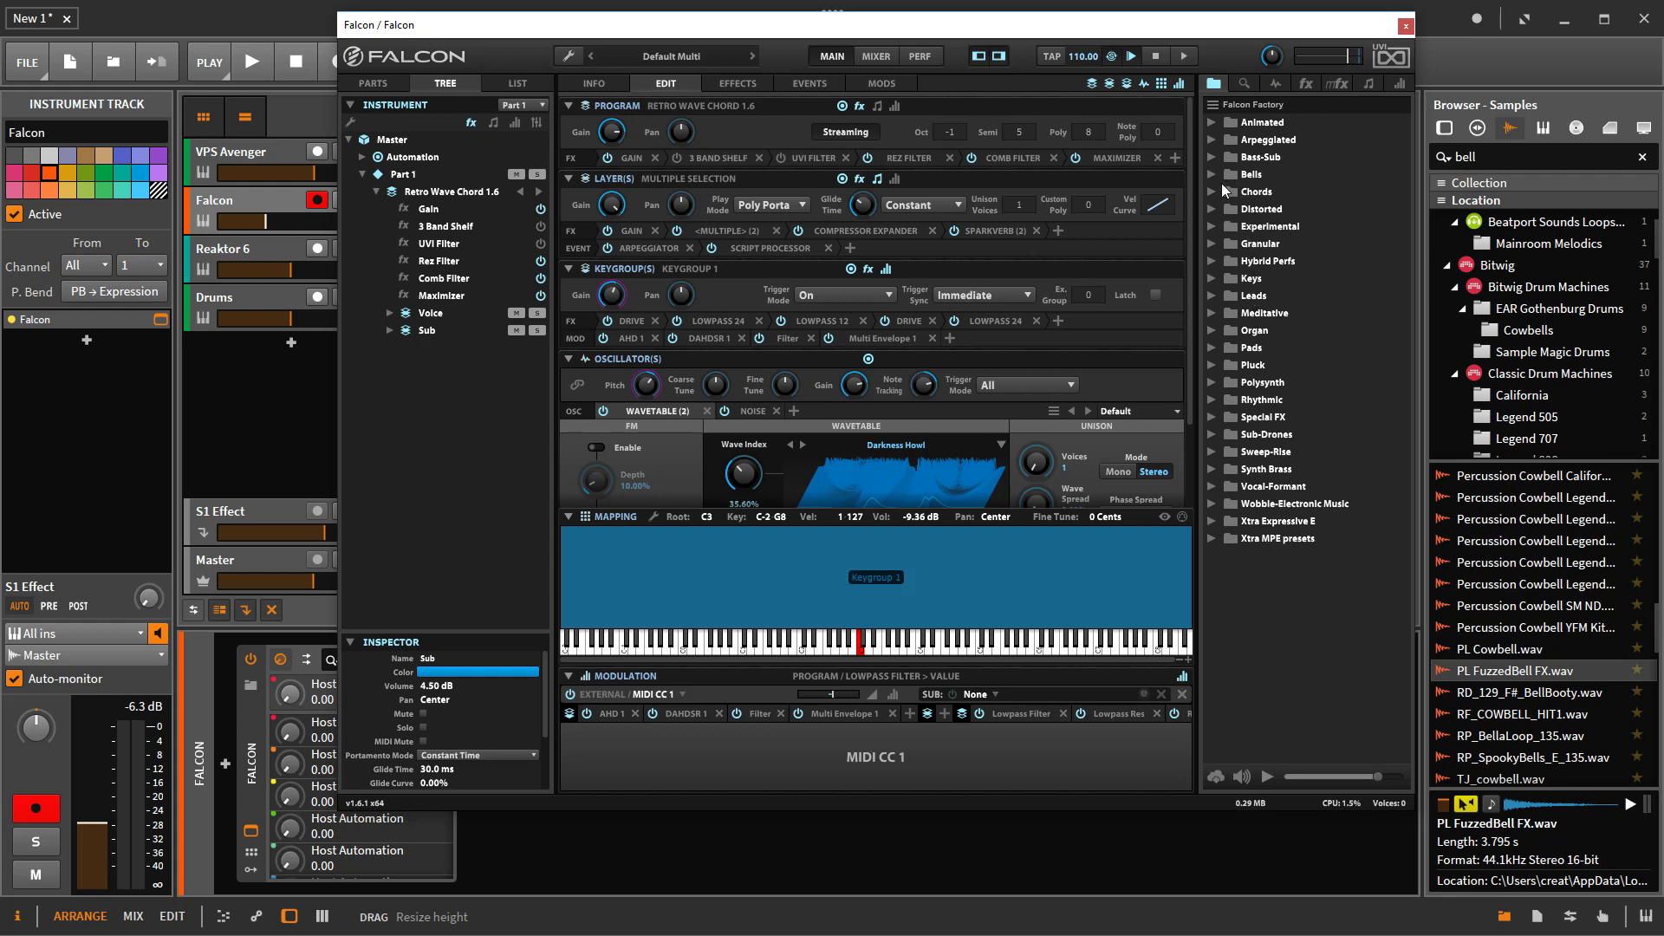
Step: Peek into the Bass-Sub and Bells folders, then select Harsh Bass in Bass-Sub
click(1211, 158)
click(1211, 158)
click(1212, 176)
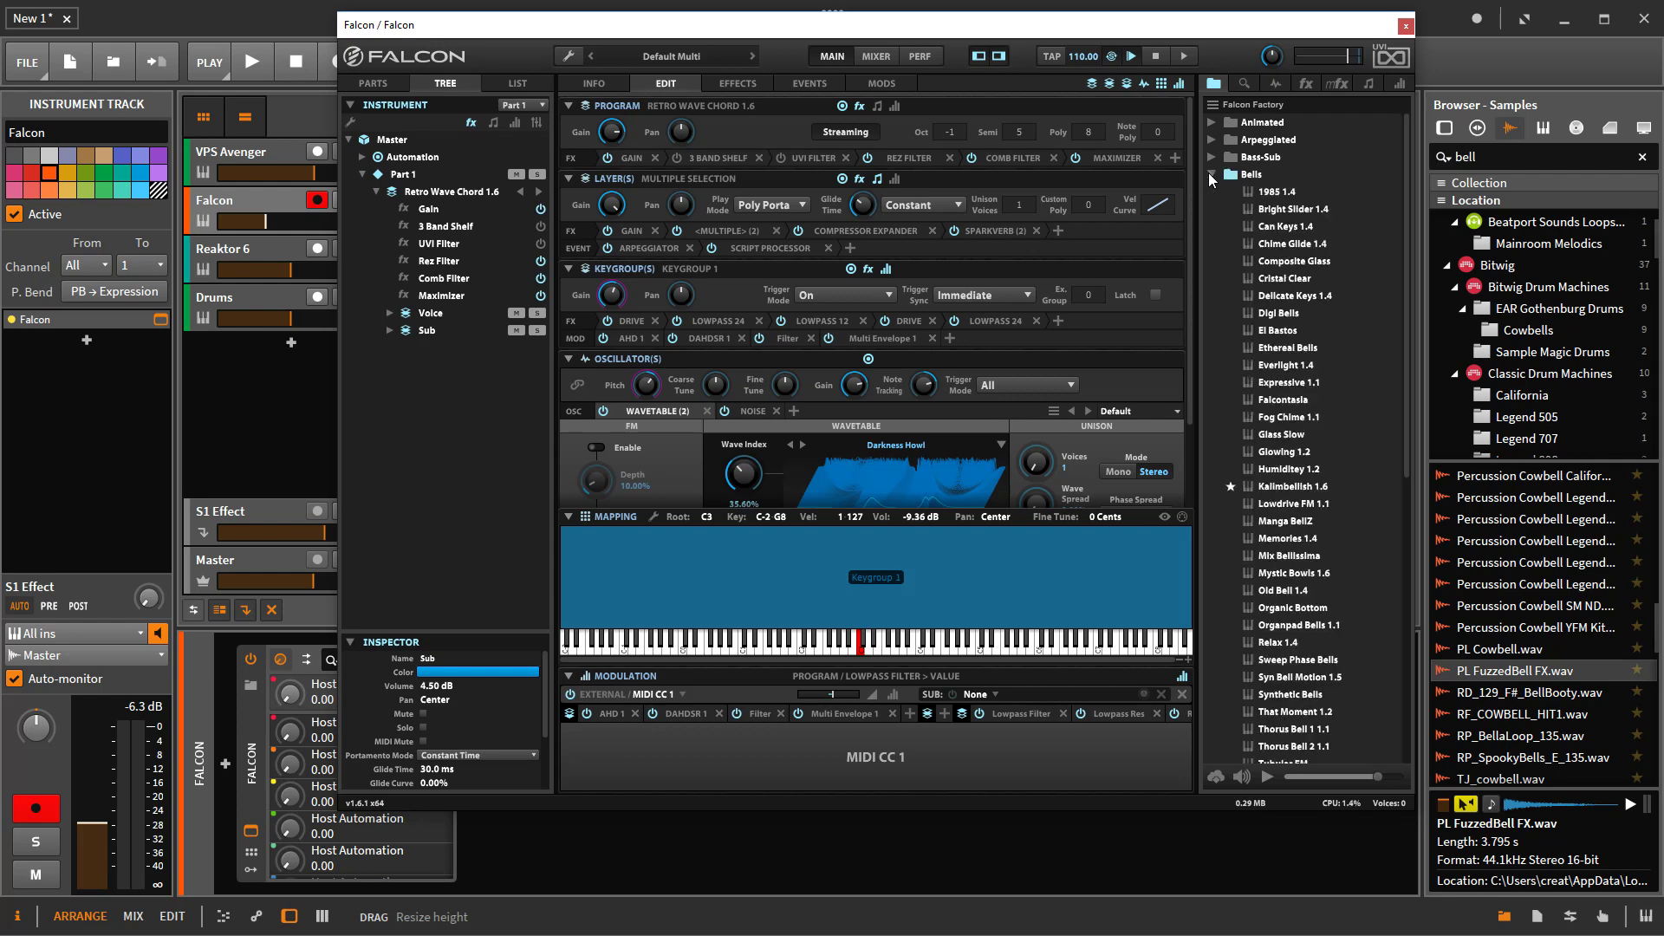
click(1212, 176)
click(1211, 157)
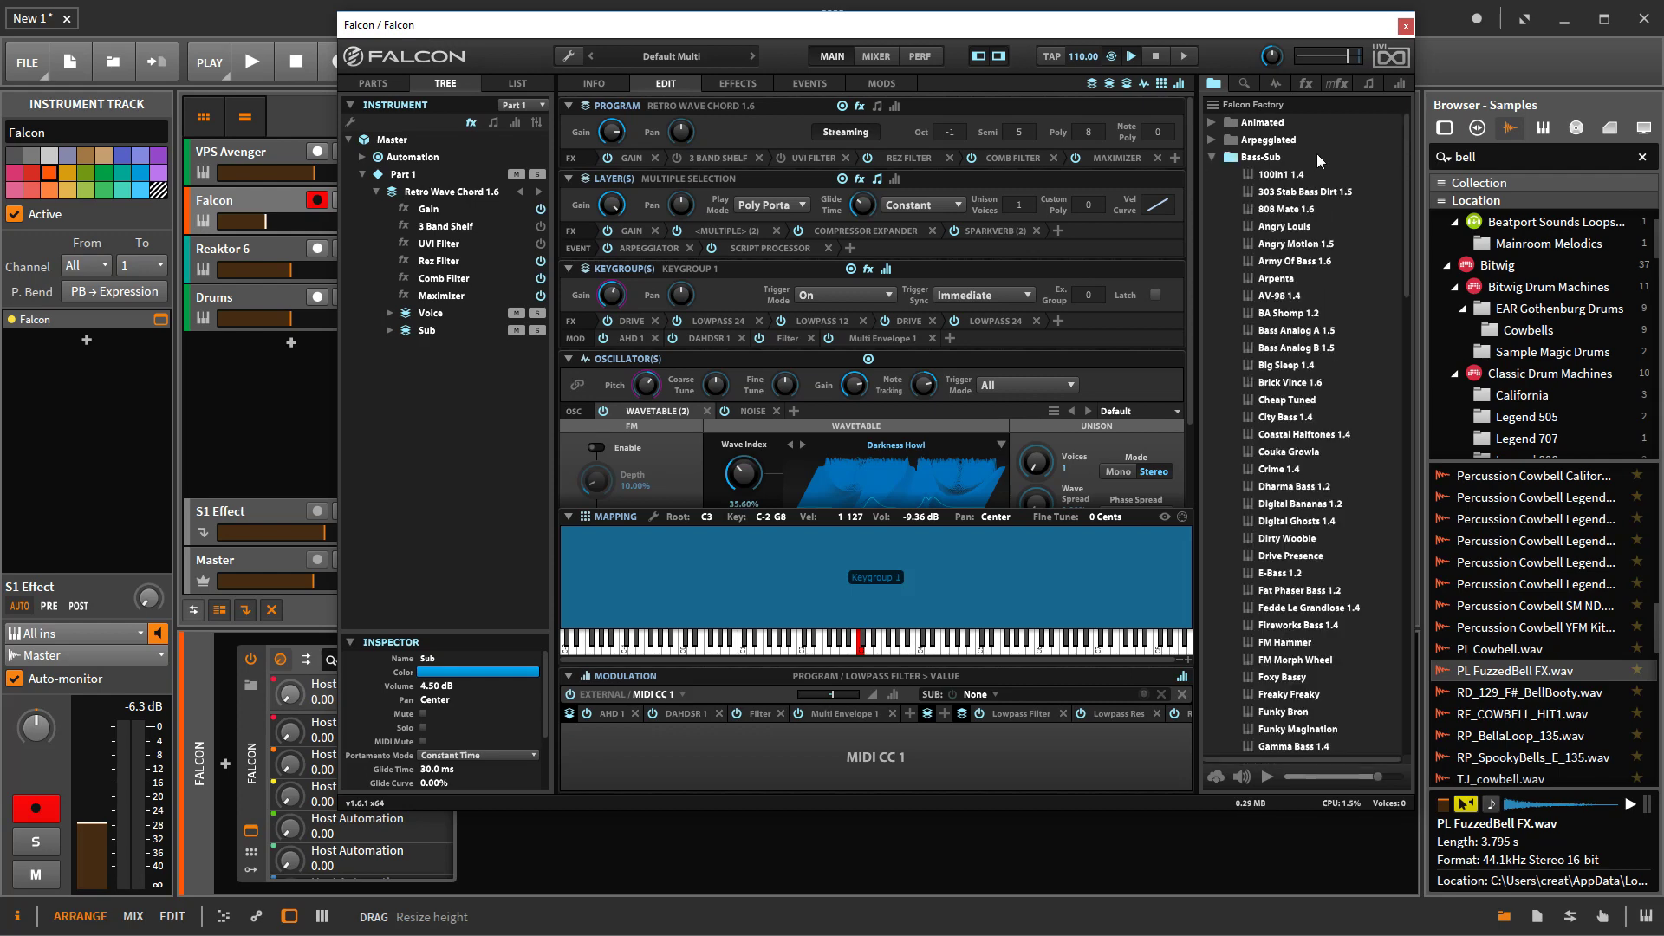
scroll(1300, 534, down, 5)
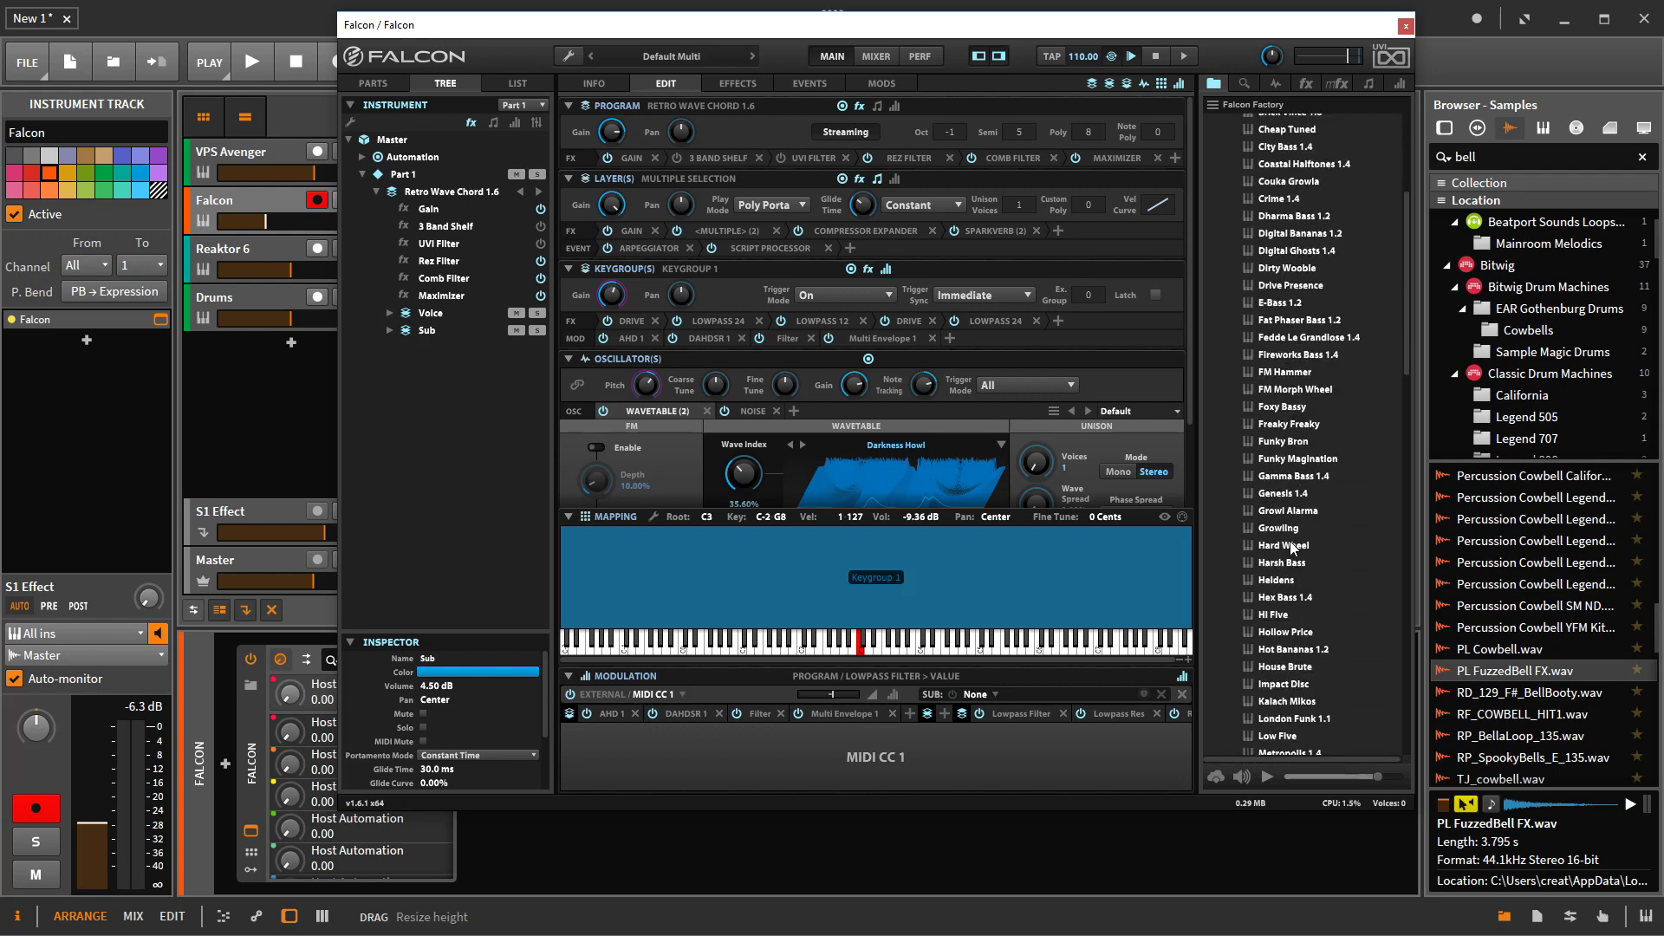
click(1283, 563)
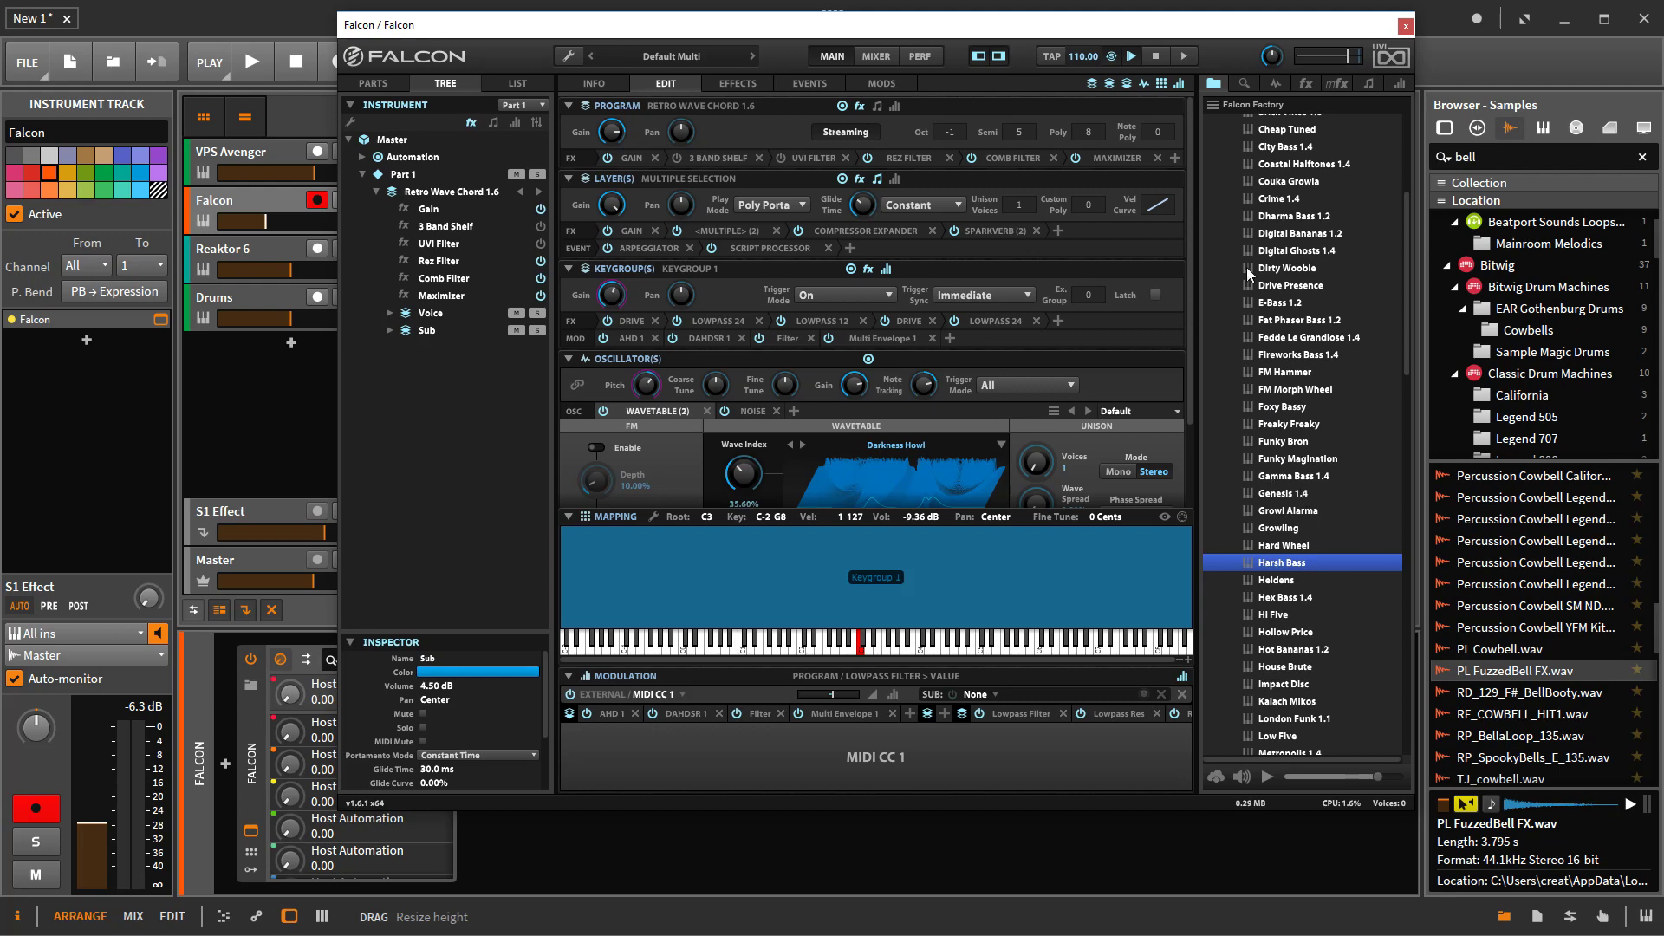
Step: Switch to search results and select the sample 101-D-Mehmeda2-Voice 6.wav
click(1244, 83)
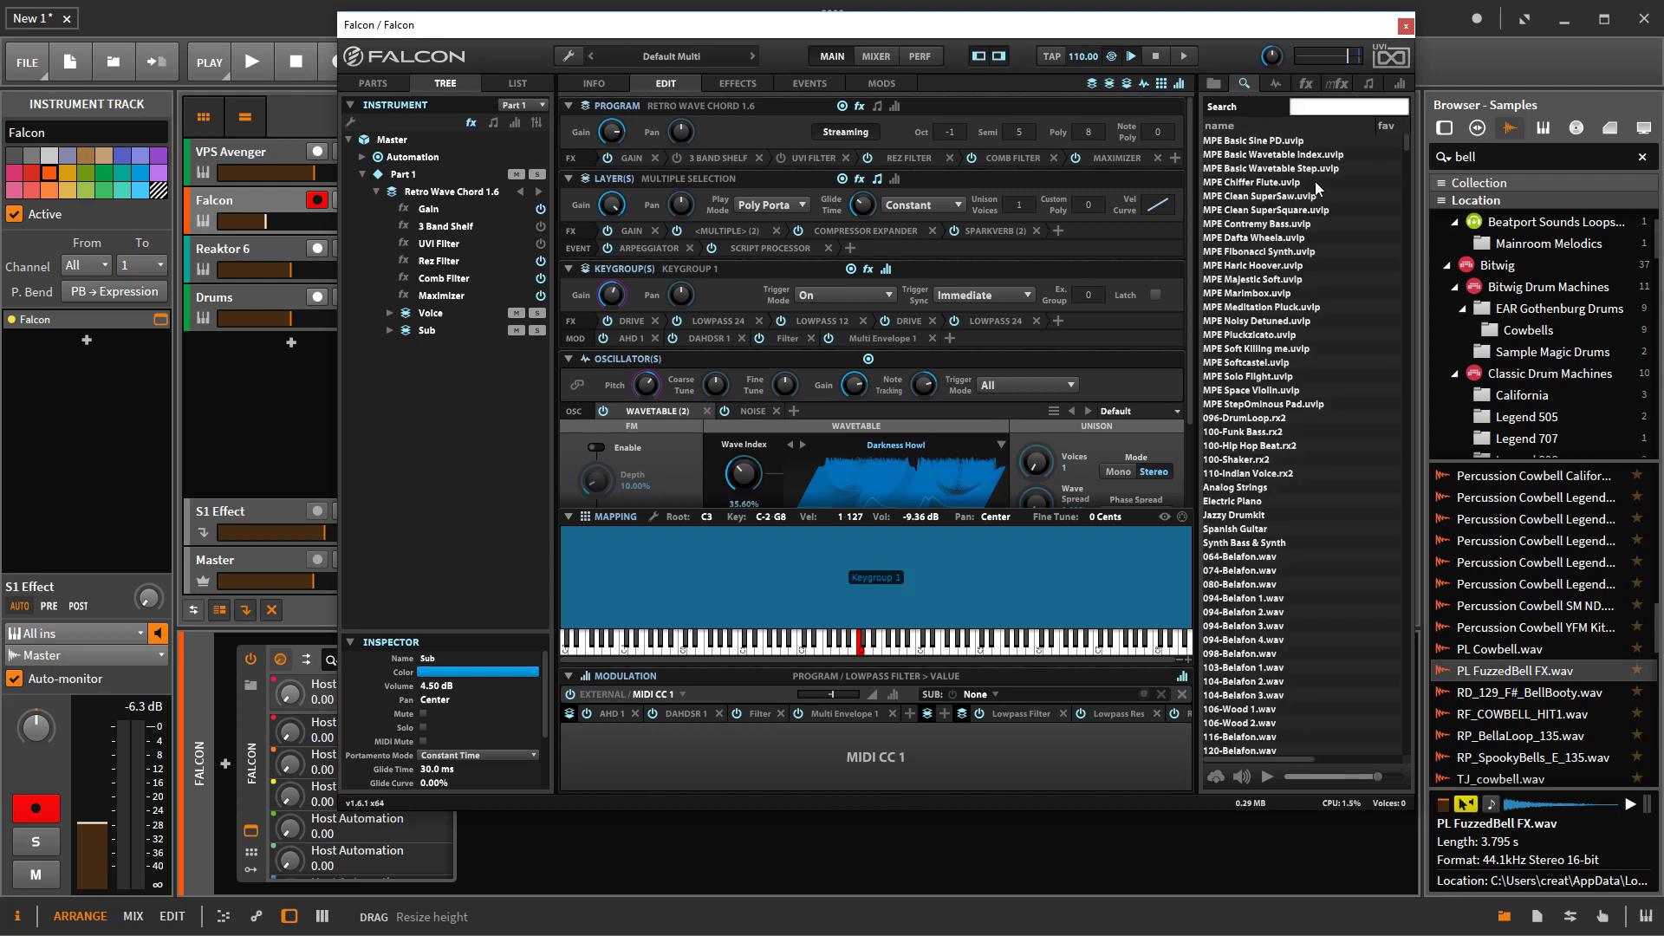
scroll(1271, 422, down, 6)
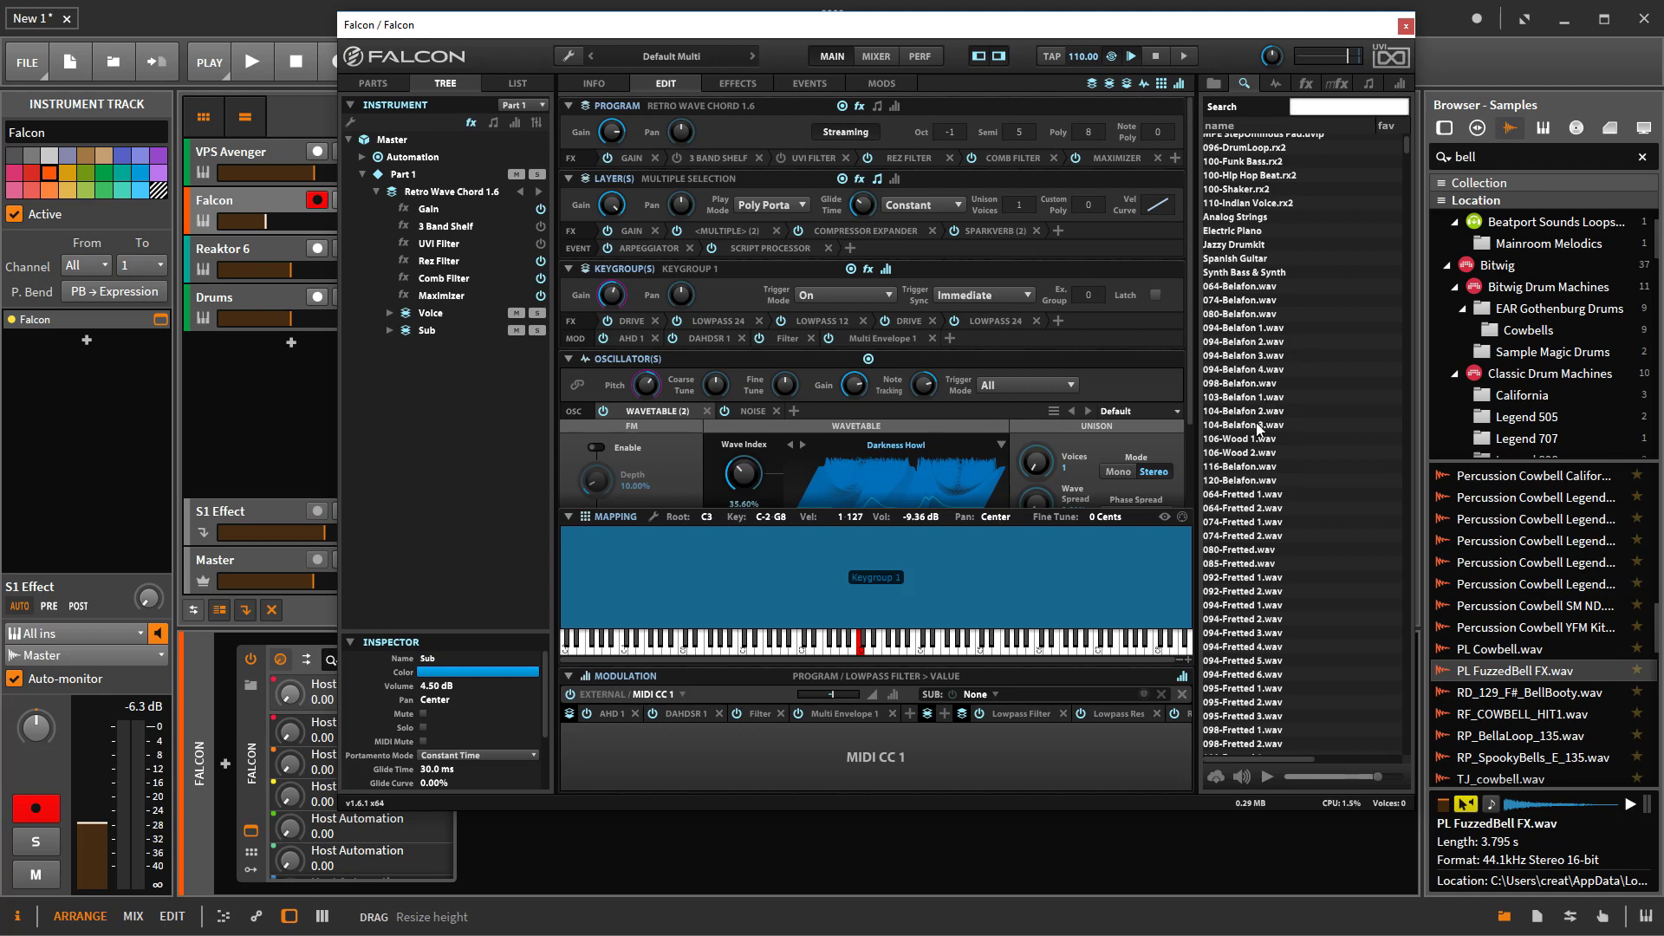
scroll(1261, 425, down, 3)
scroll(1261, 426, down, 4)
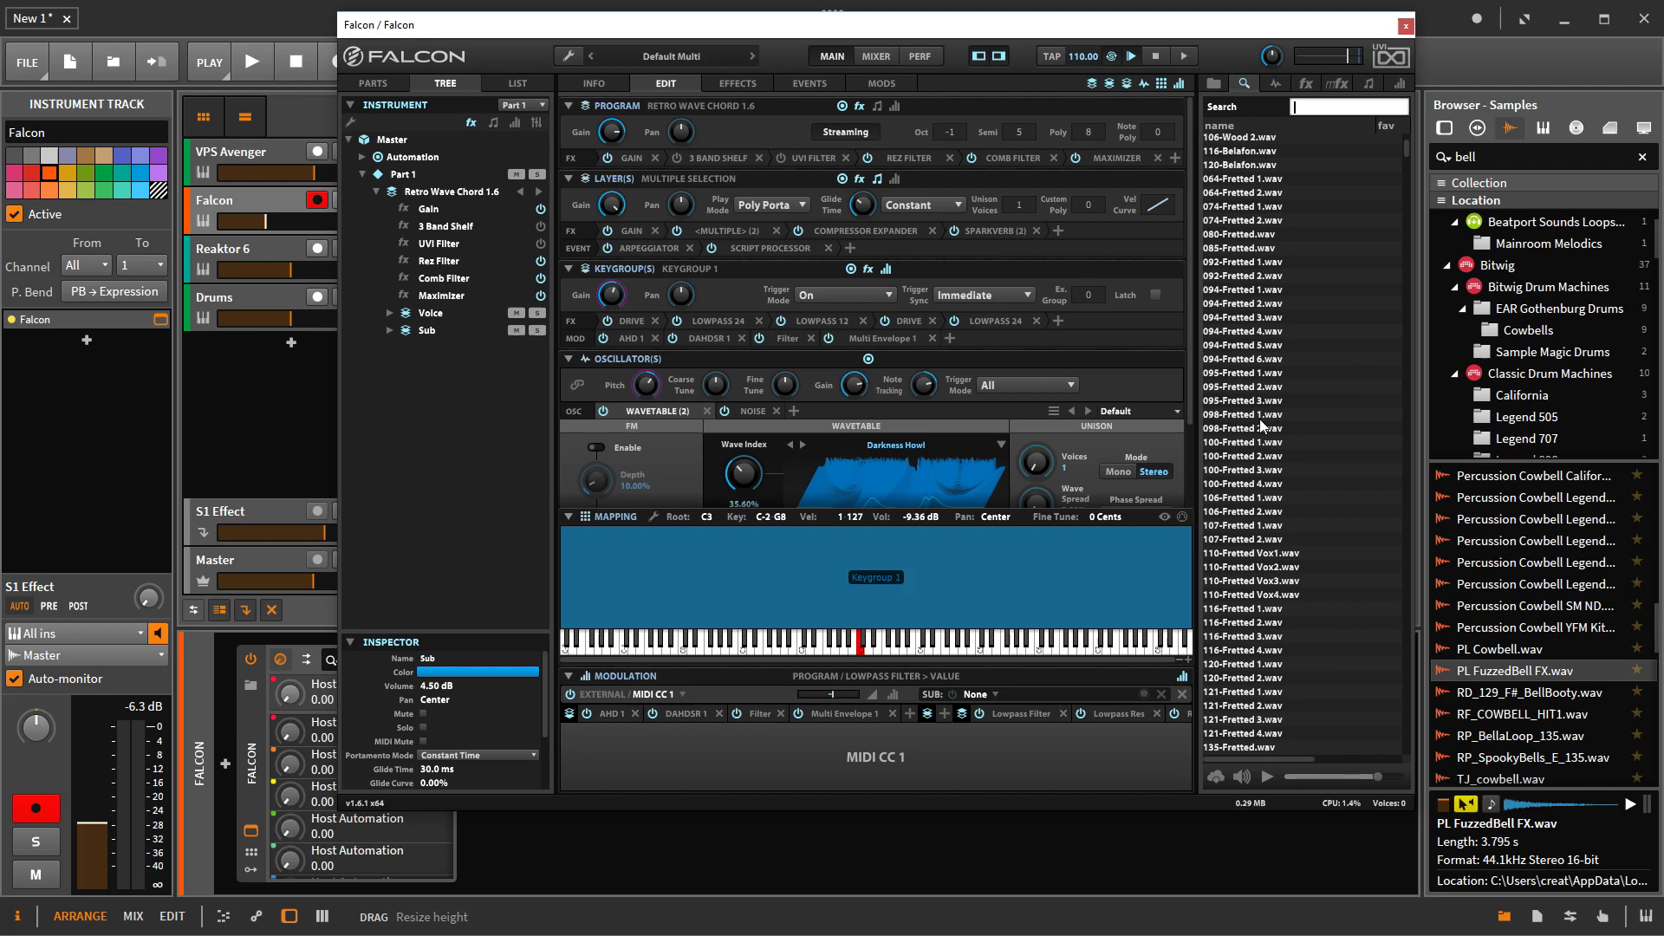
scroll(1274, 394, down, 10)
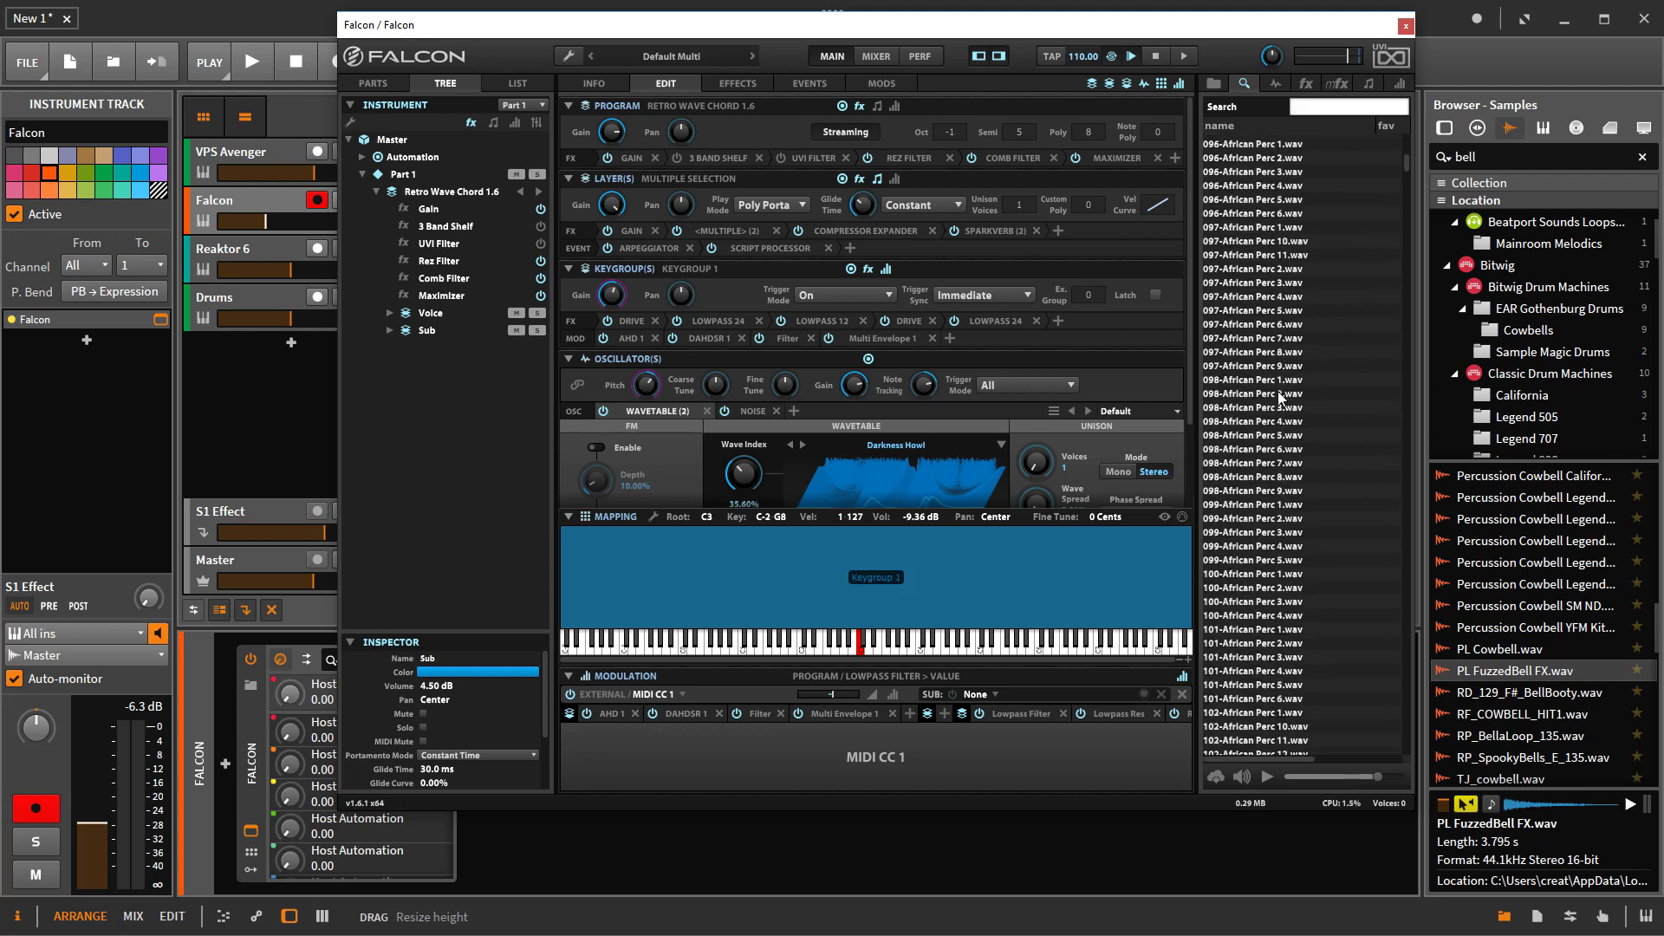
scroll(1279, 398, down, 10)
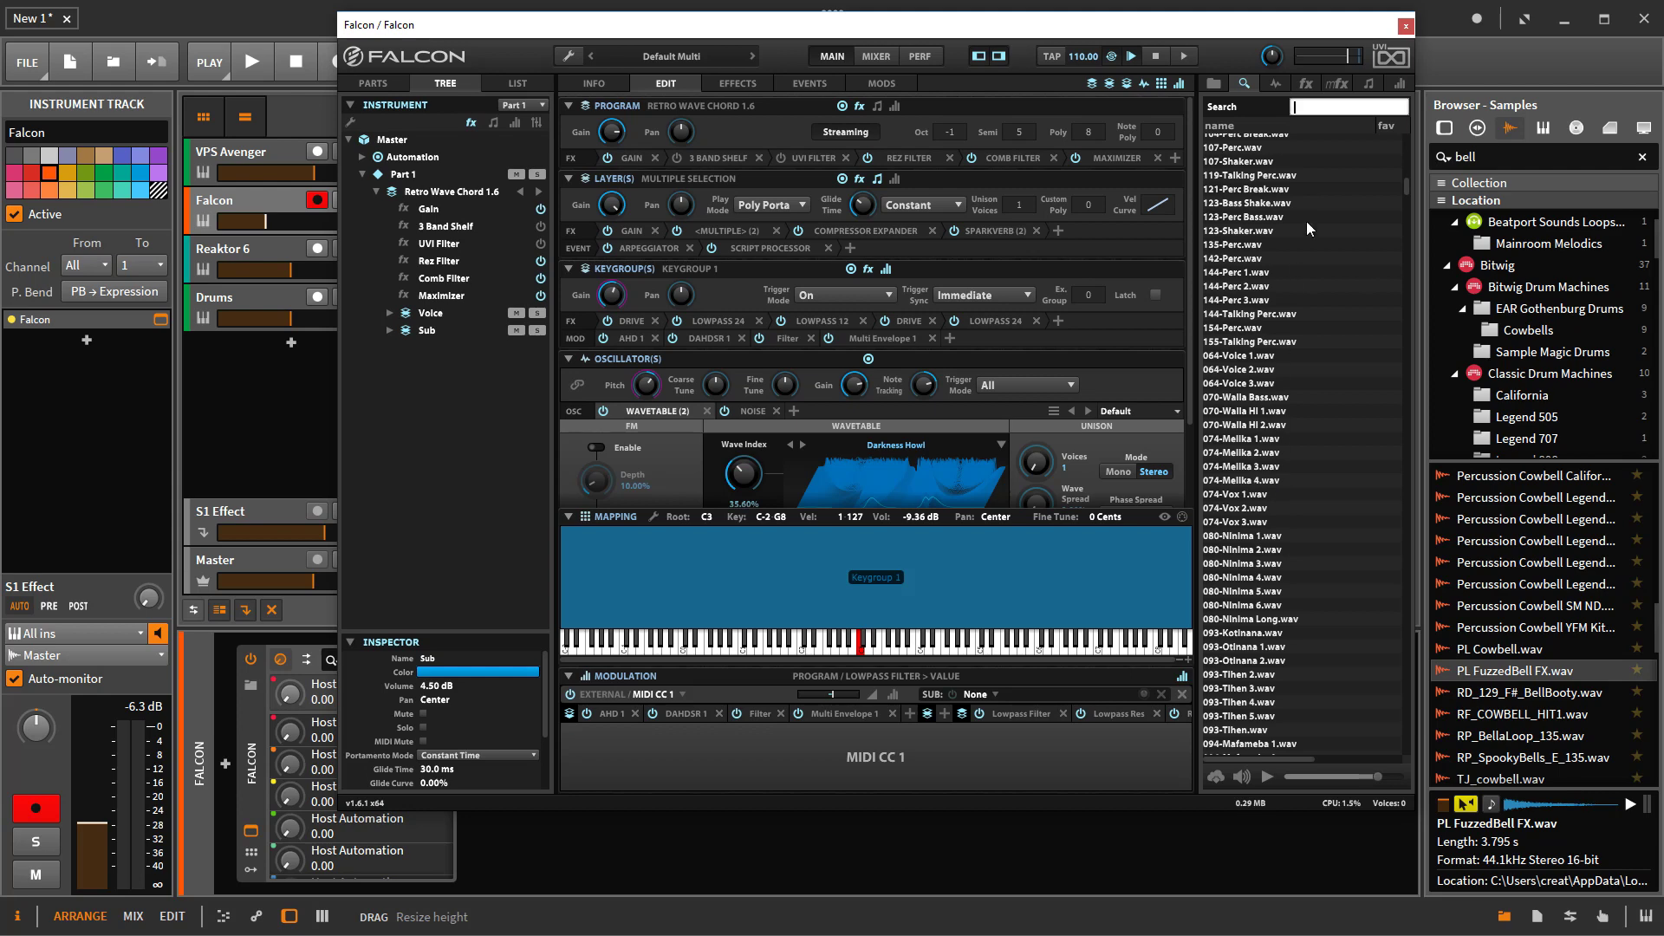
scroll(1261, 386, down, 10)
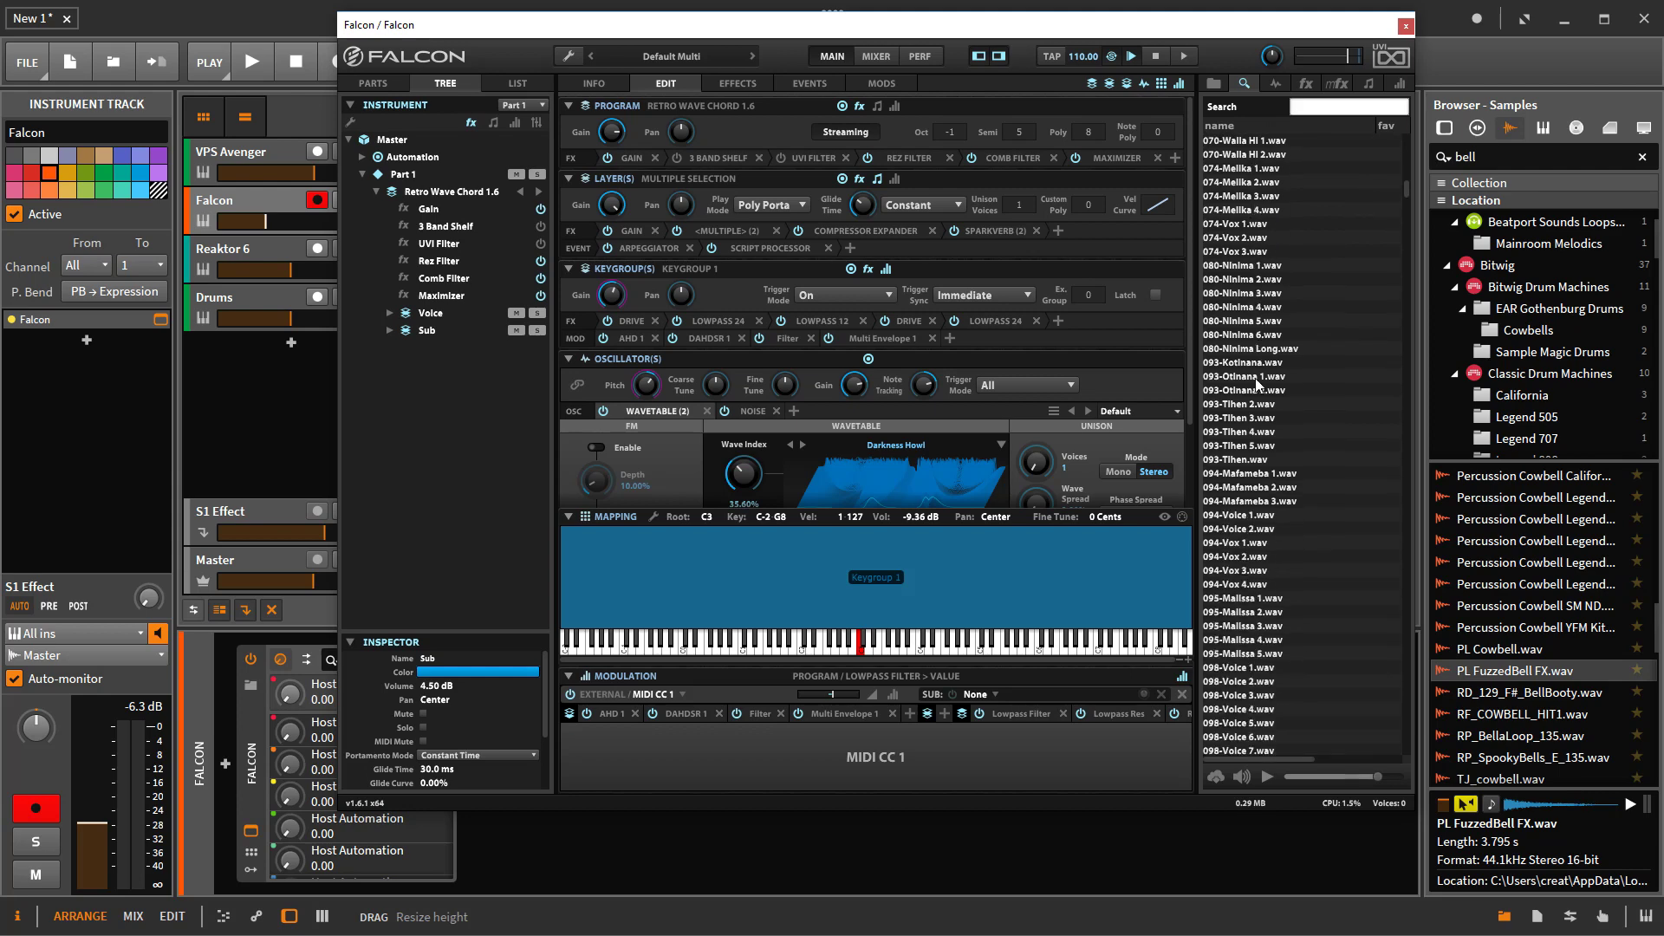
scroll(1261, 386, down, 10)
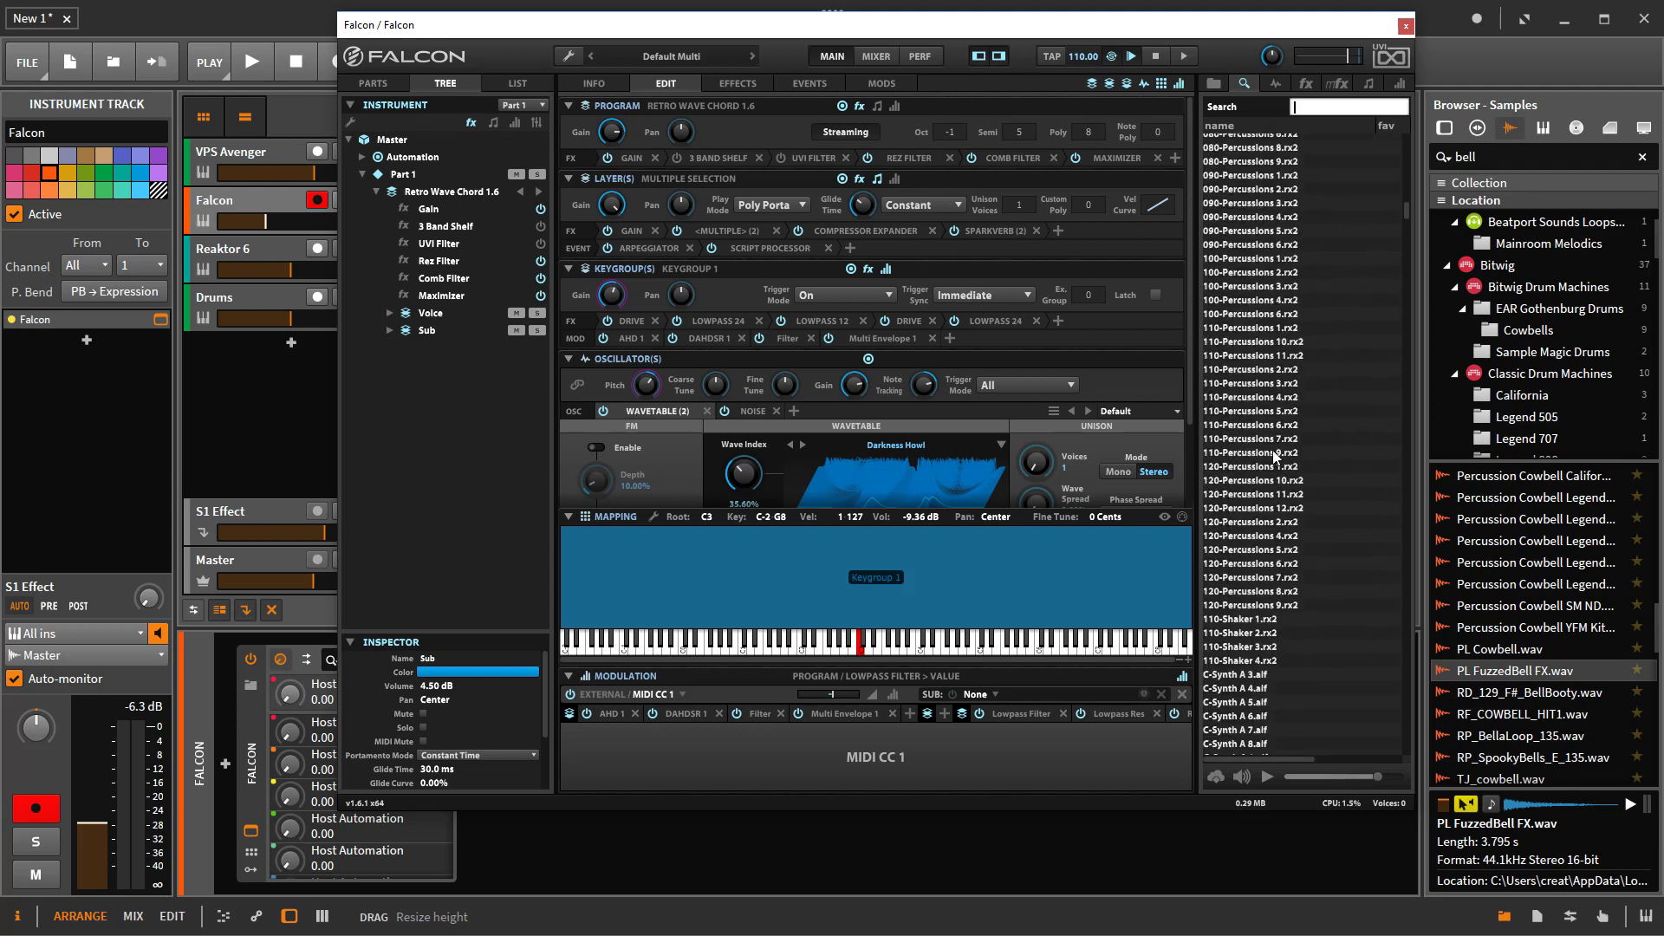
scroll(1267, 453, down, 15)
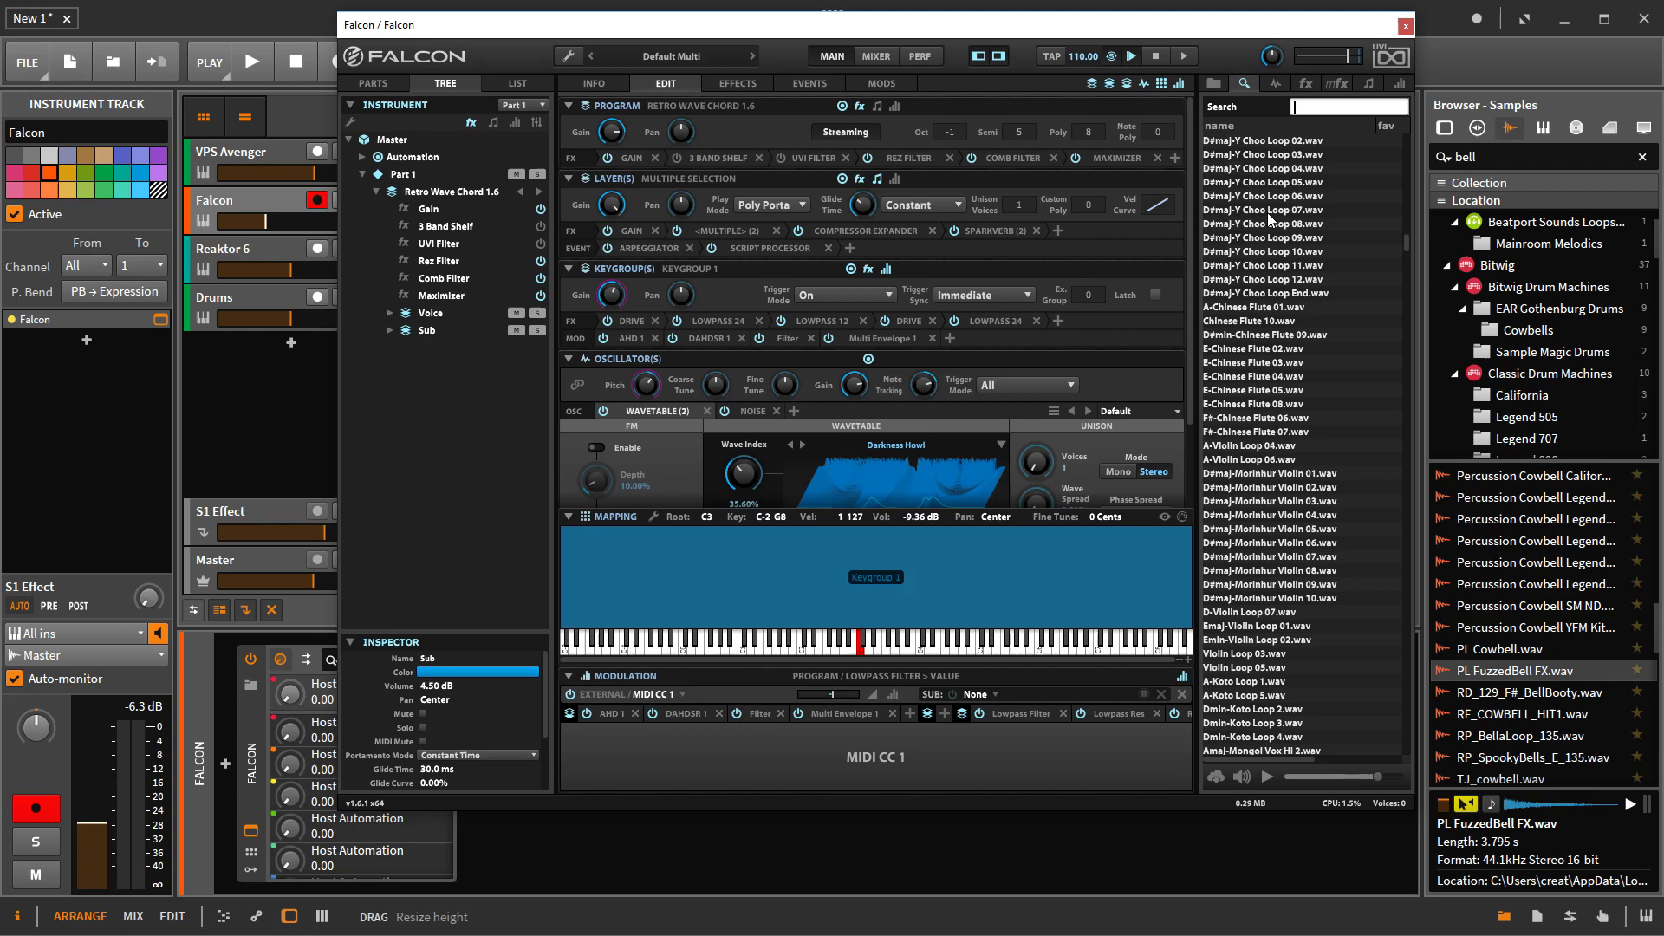
scroll(1297, 479, down, 6)
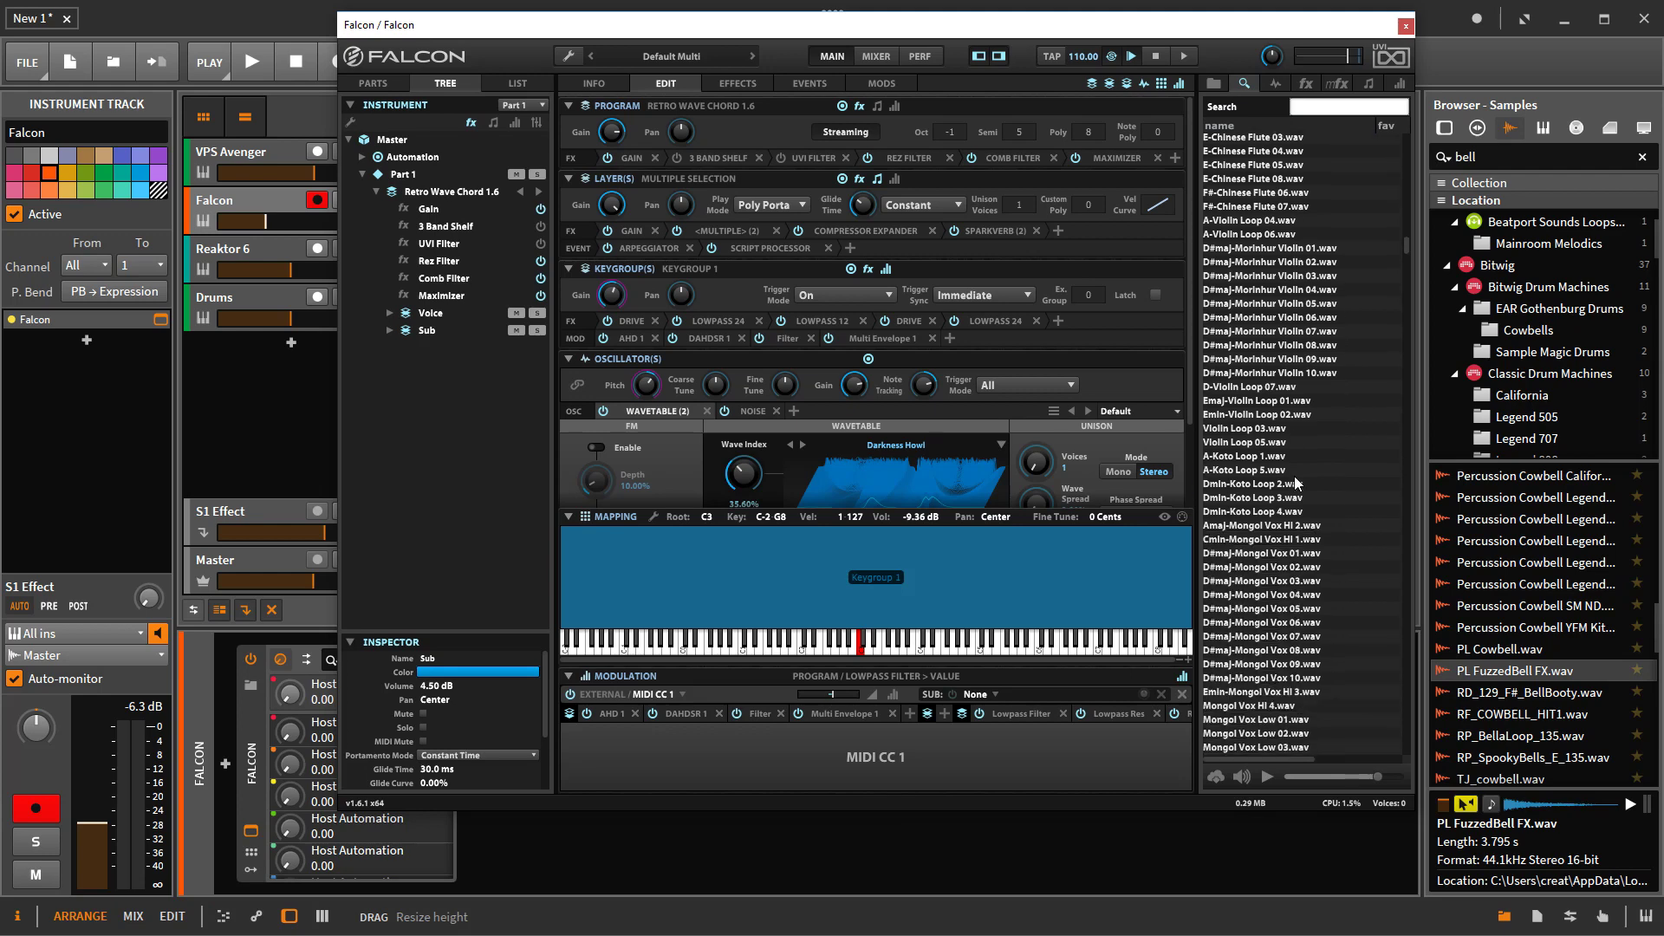
scroll(1297, 480, down, 20)
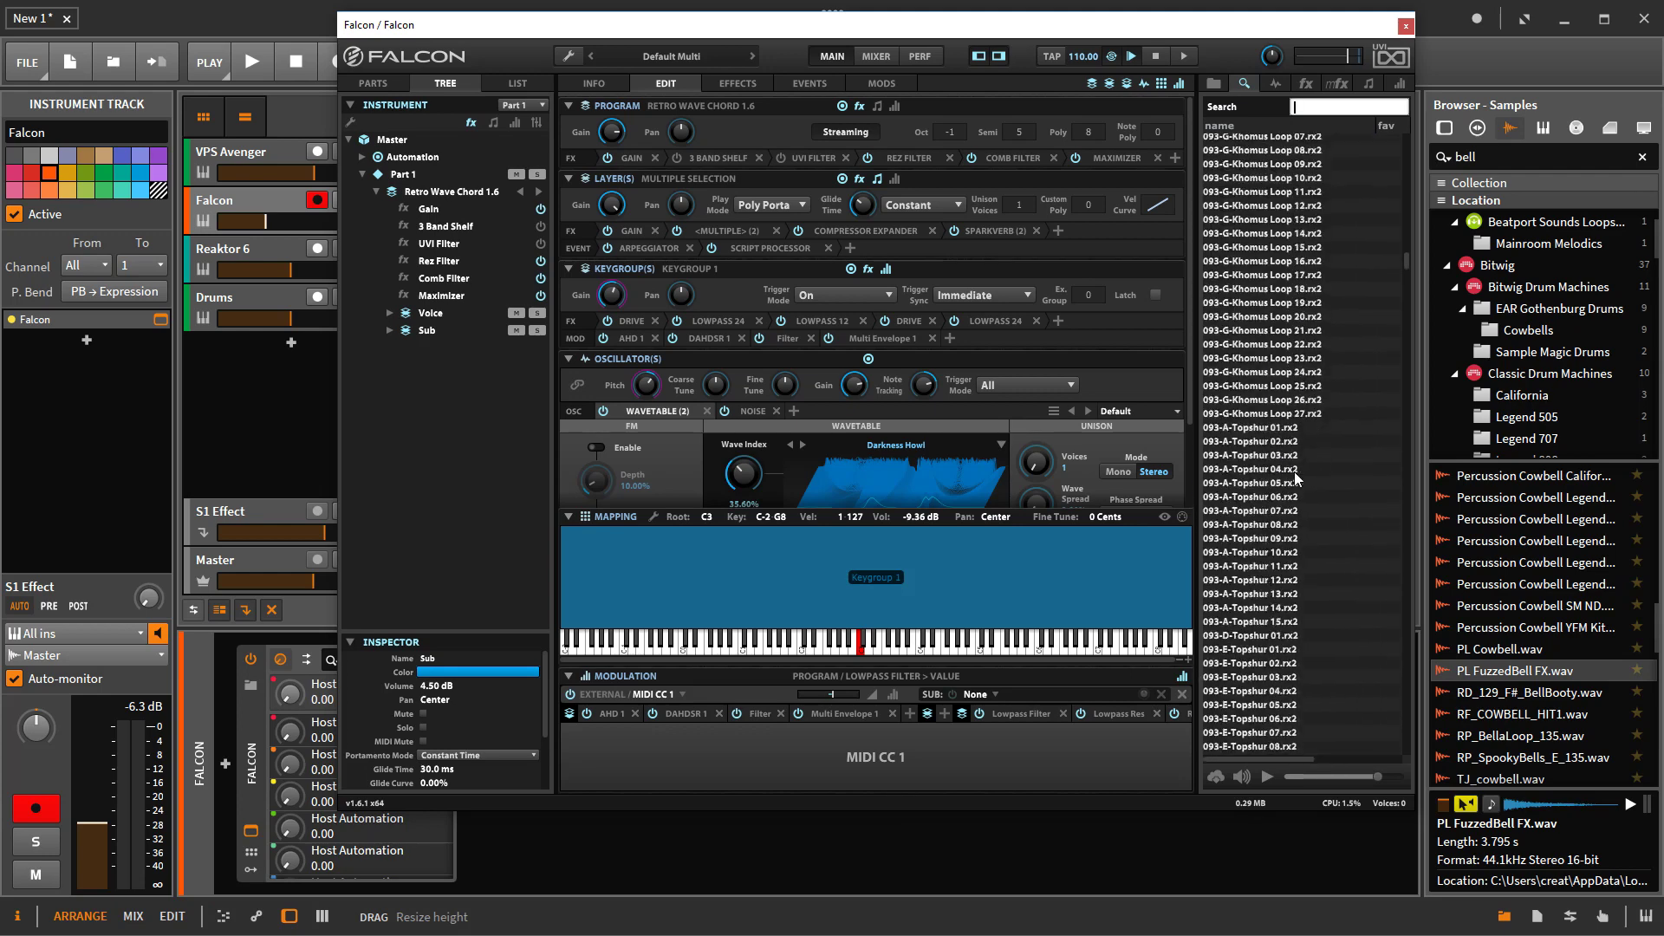
scroll(1296, 476, down, 15)
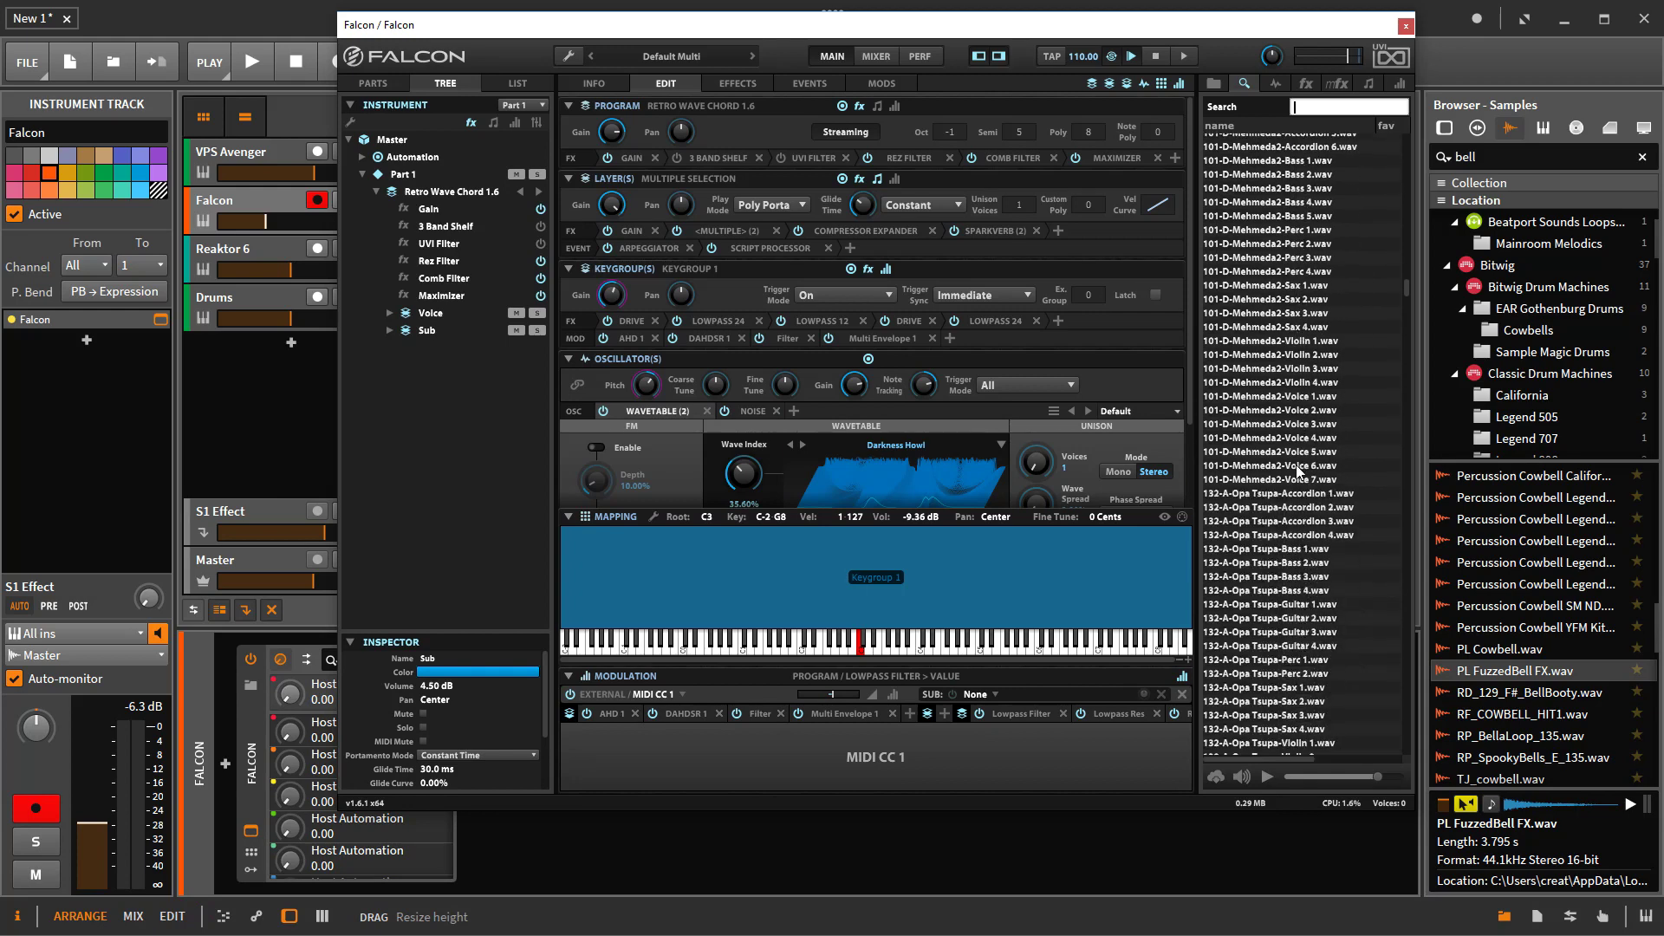
click(1304, 466)
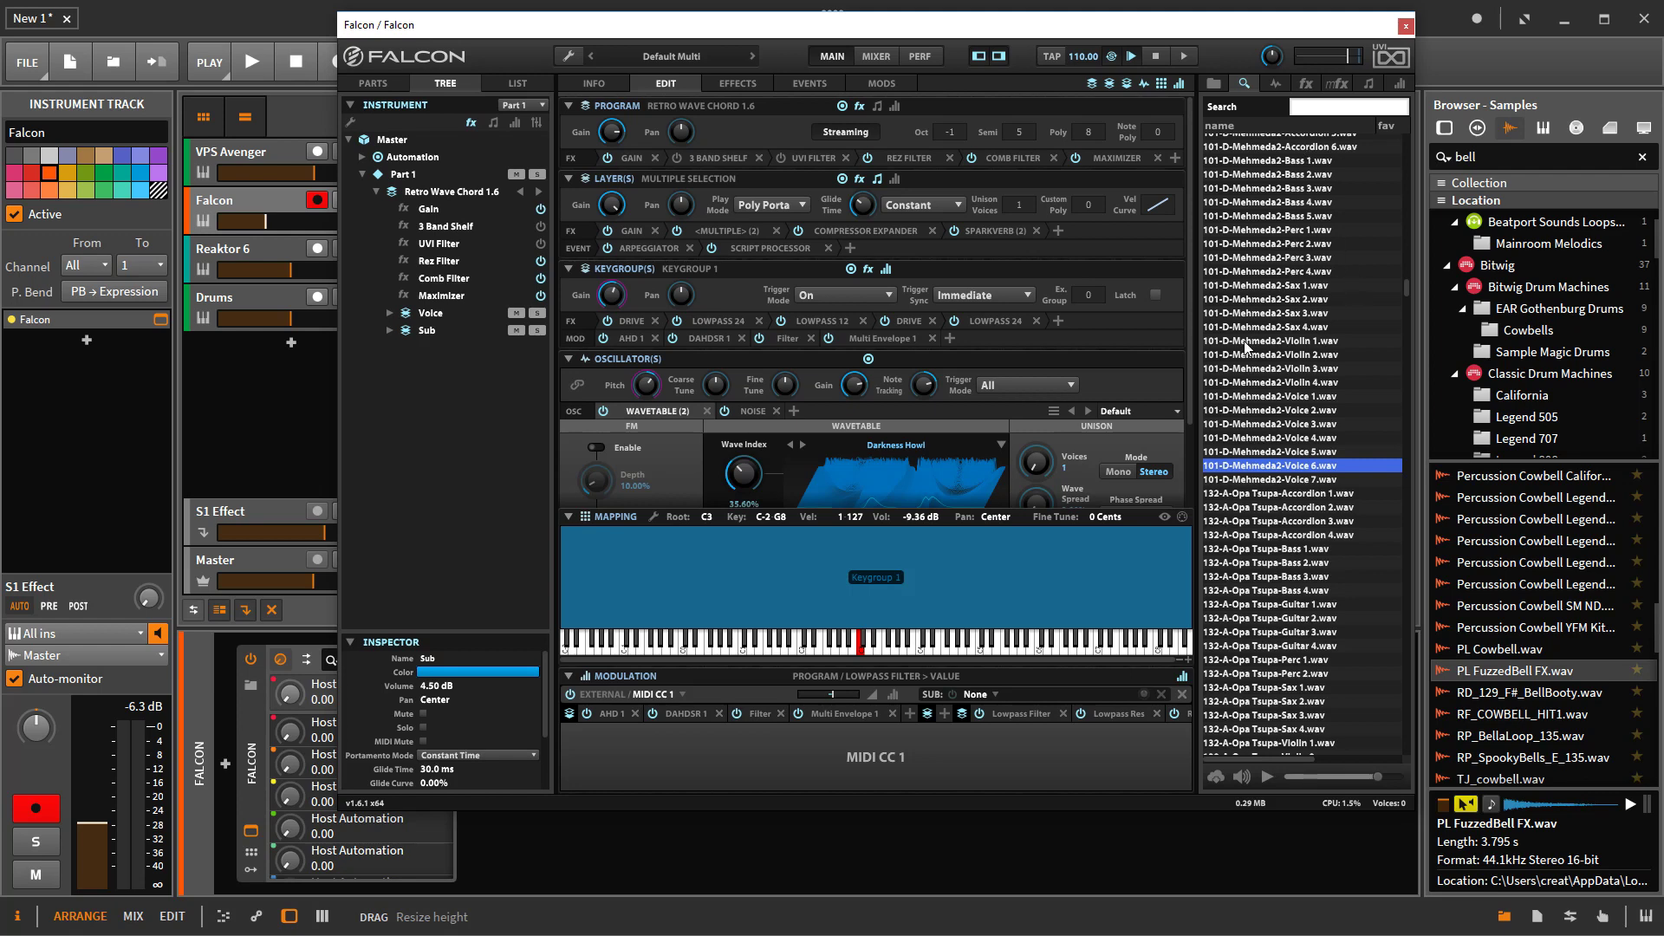
Step: Return to the factory preset browser and collapse the Bass-Sub folder
click(1215, 85)
scroll(1246, 264, up, 5)
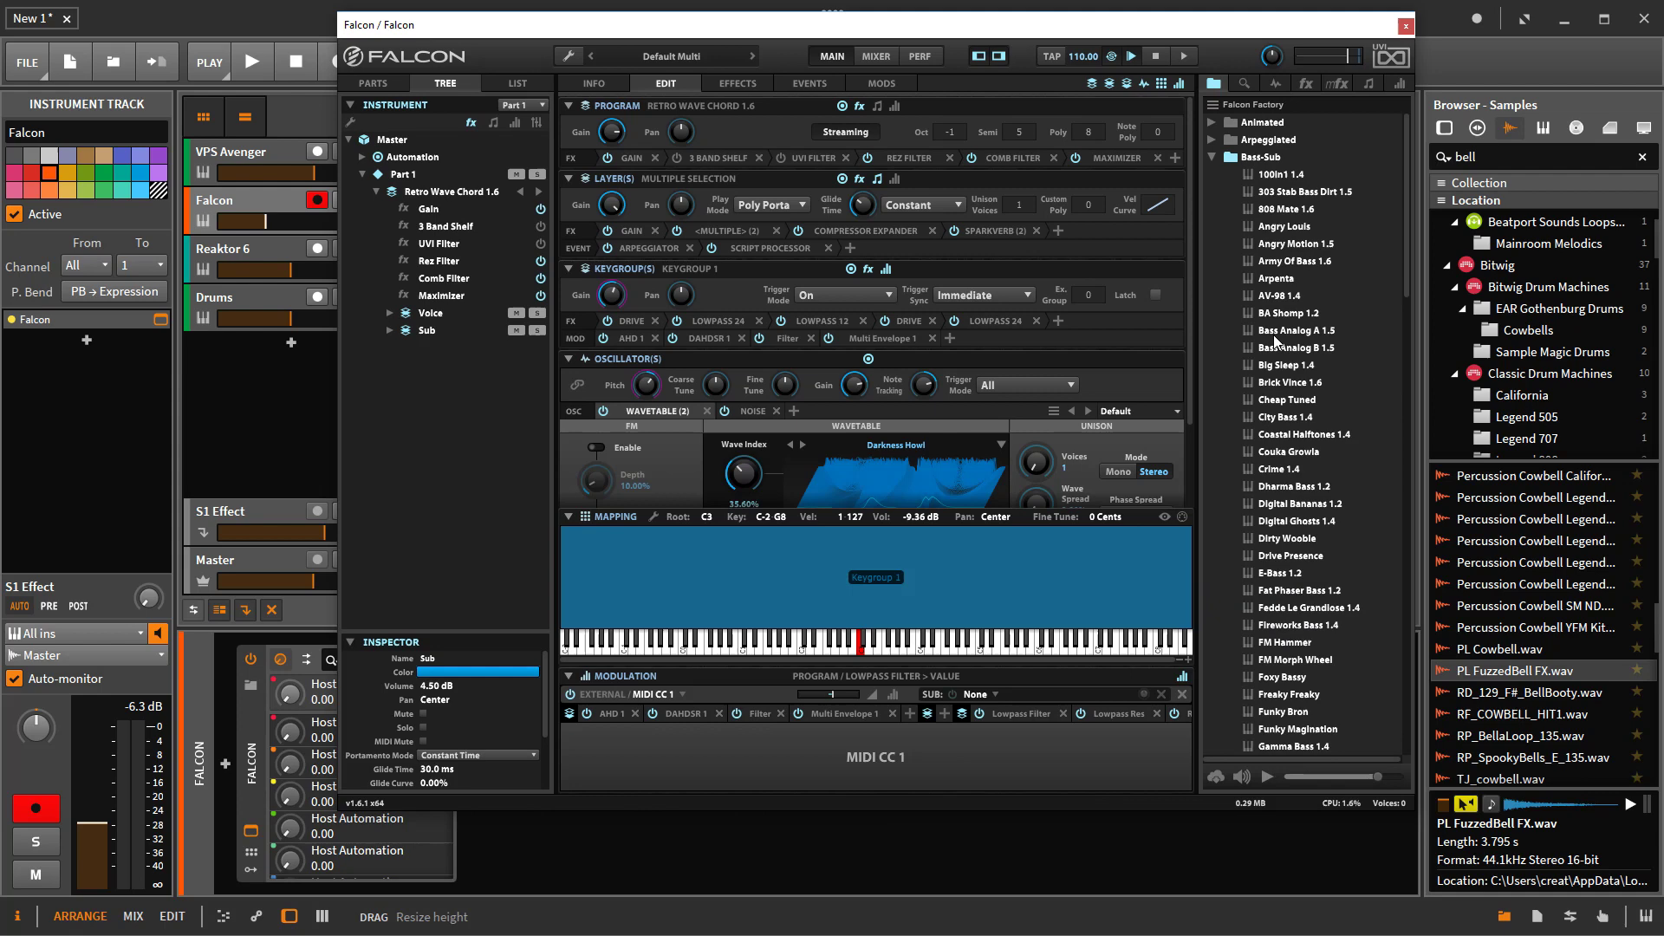
click(1210, 156)
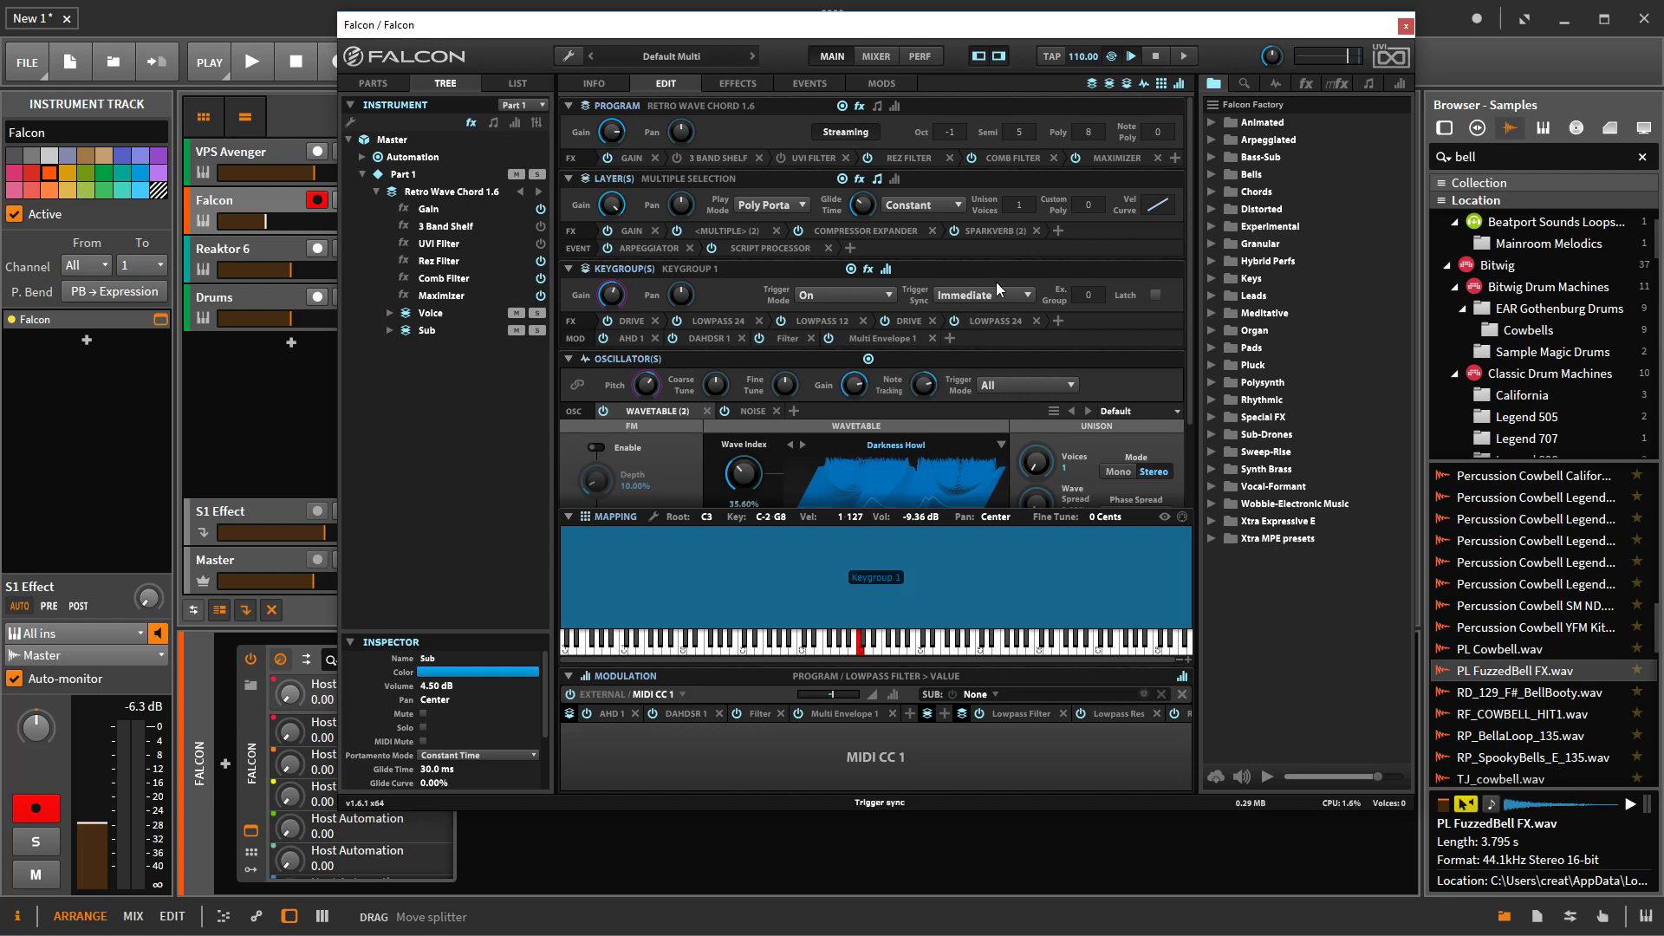
mouse_move(797, 396)
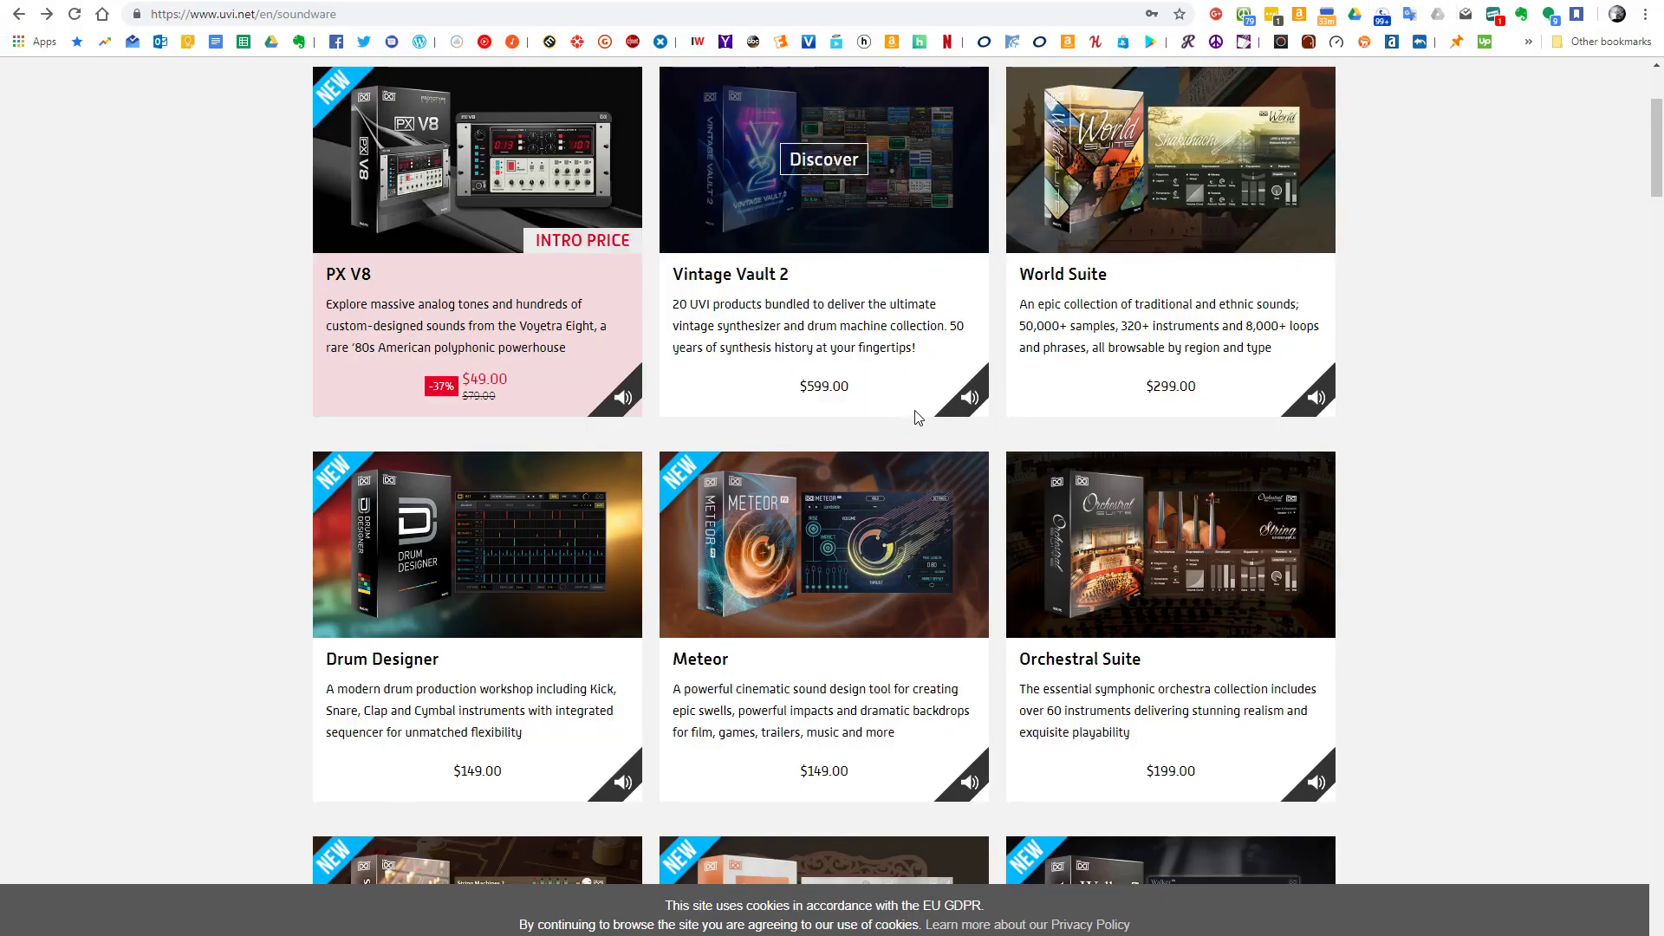
Step: Scroll down through the uvi.net synth collections and Falcon expansions grid, then back up
scroll(926, 404, down, 13)
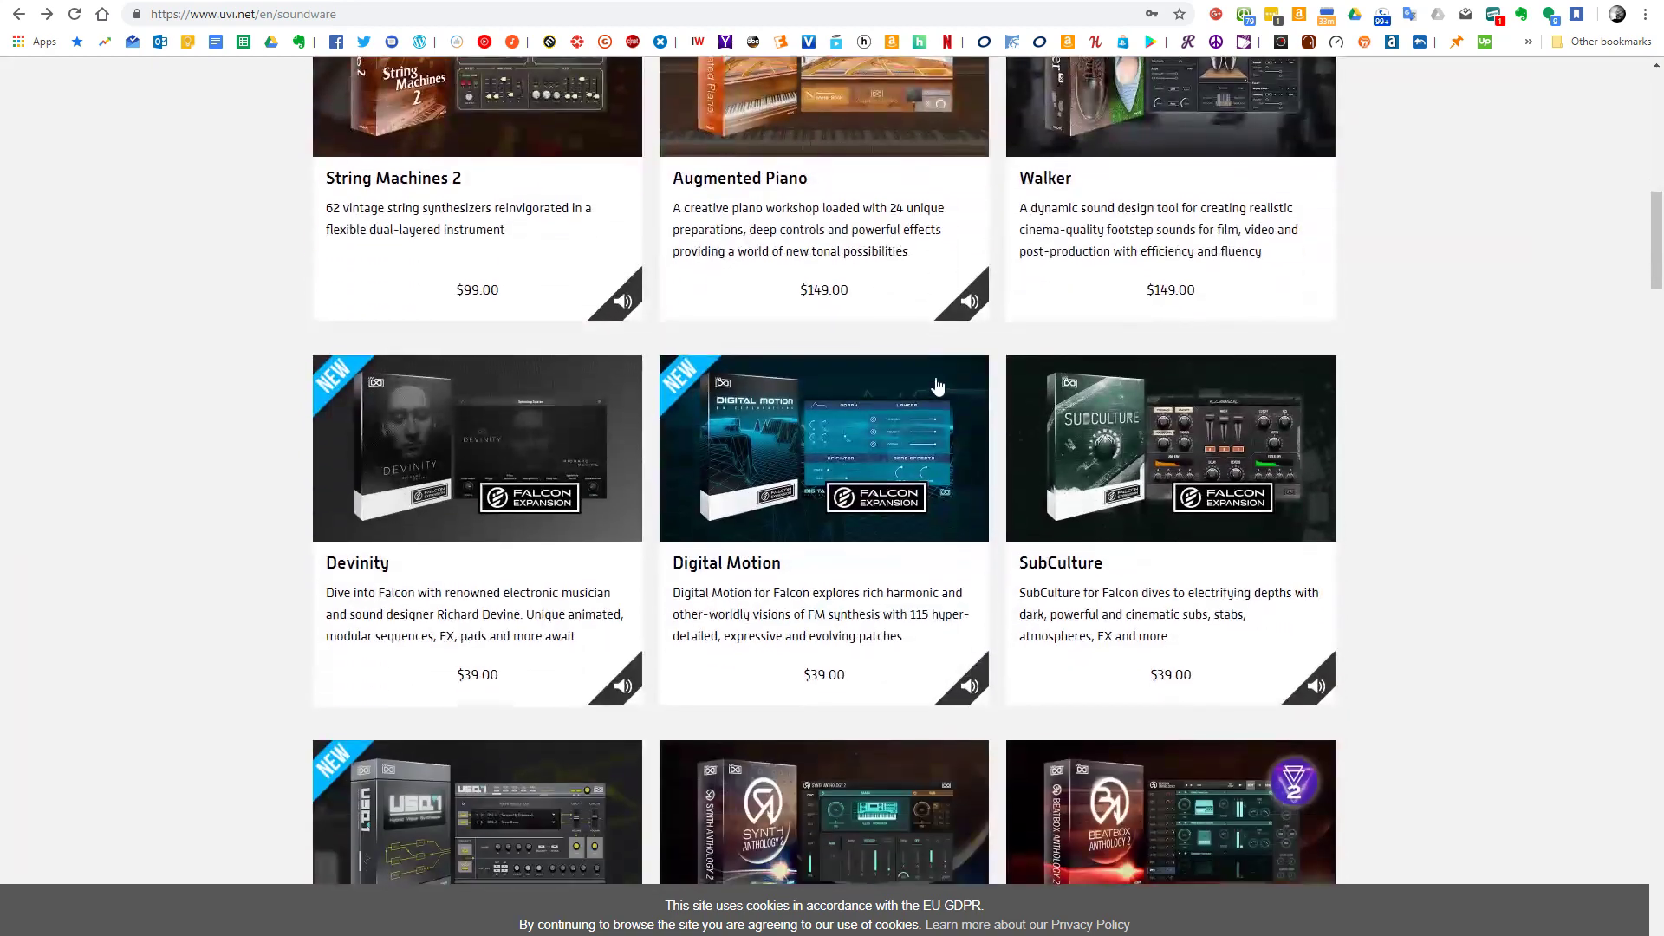
scroll(791, 445, down, 5)
scroll(839, 524, up, 2)
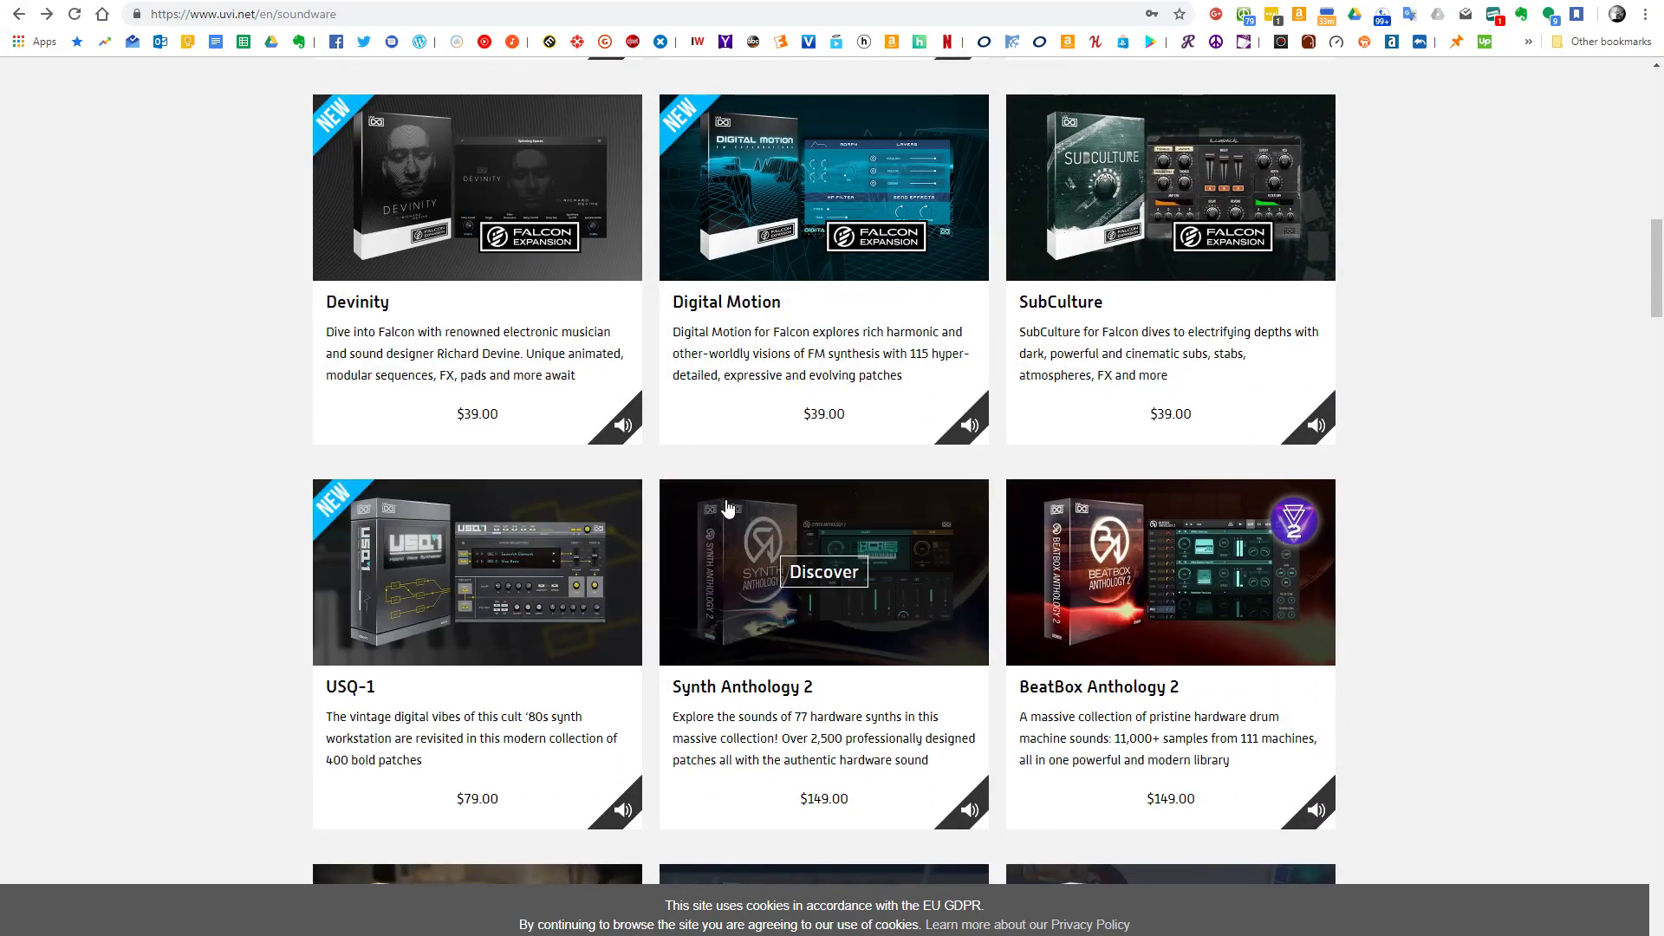
scroll(781, 495, down, 8)
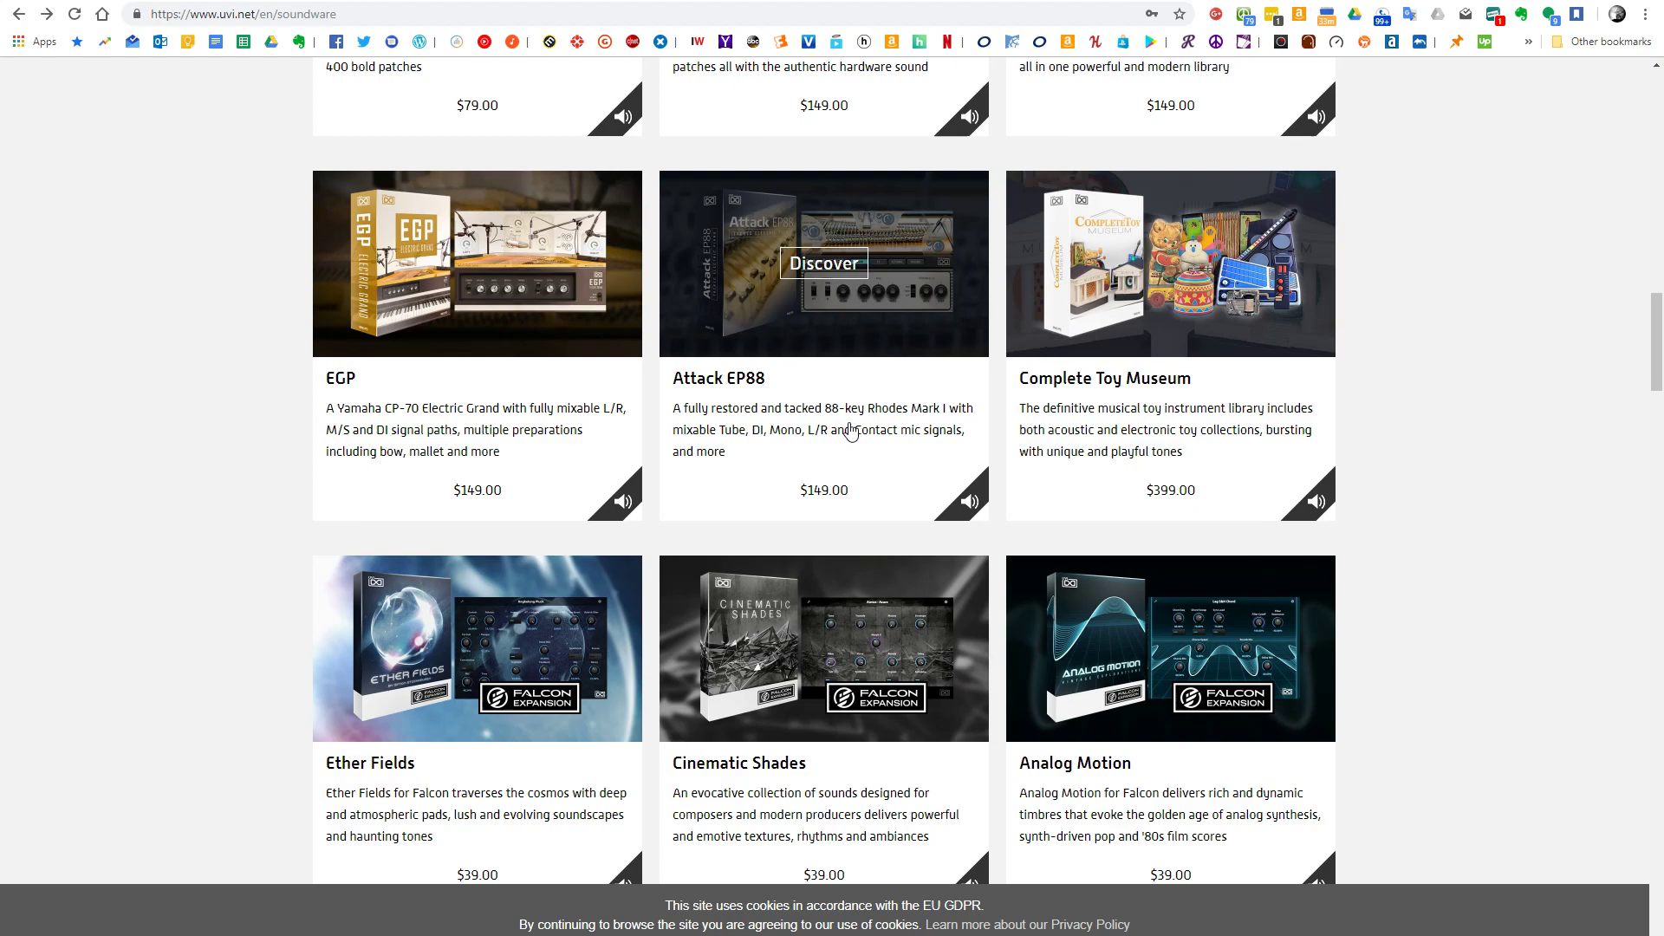
scroll(854, 429, down, 7)
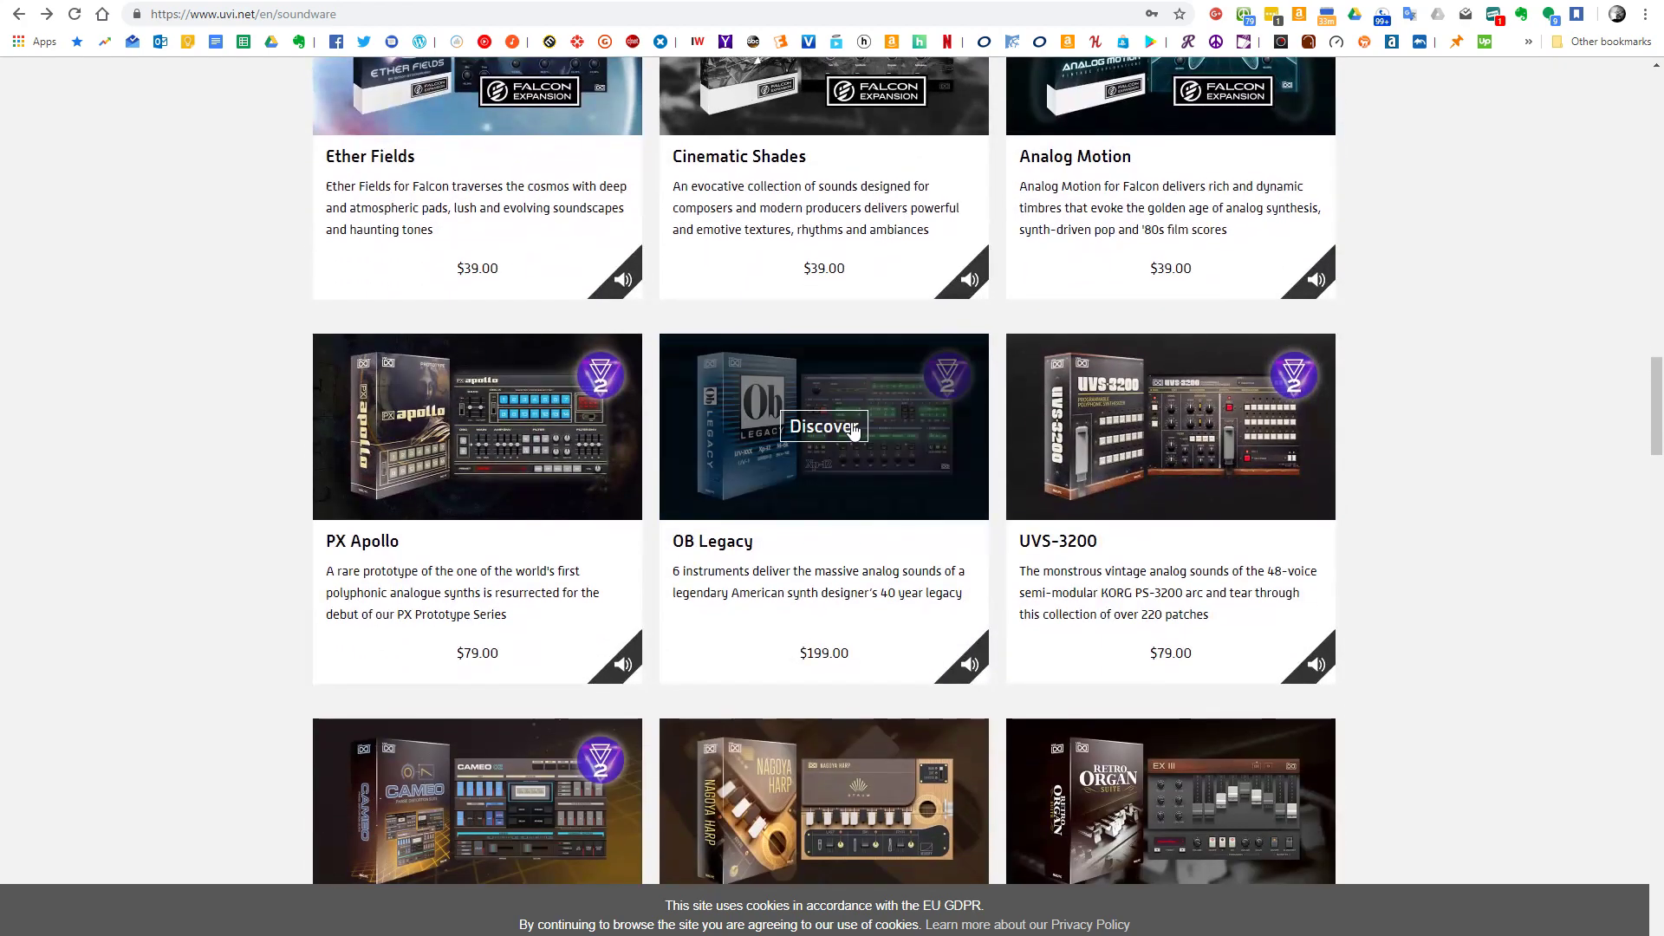
scroll(853, 429, down, 5)
scroll(853, 429, down, 1)
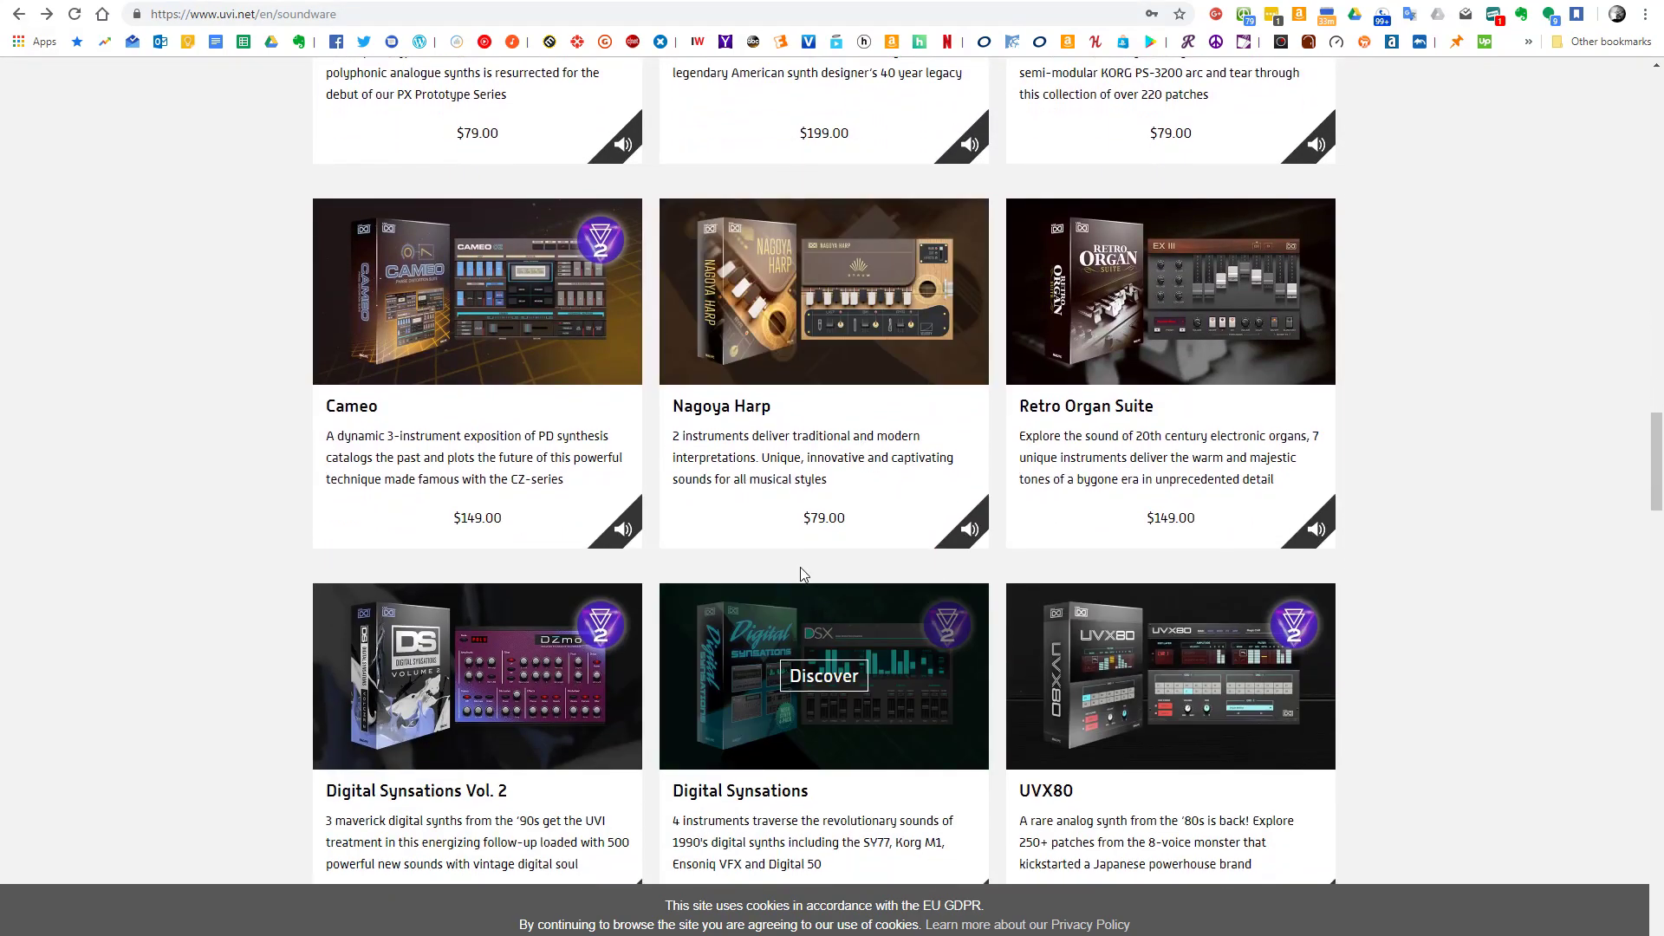
scroll(564, 419, down, 5)
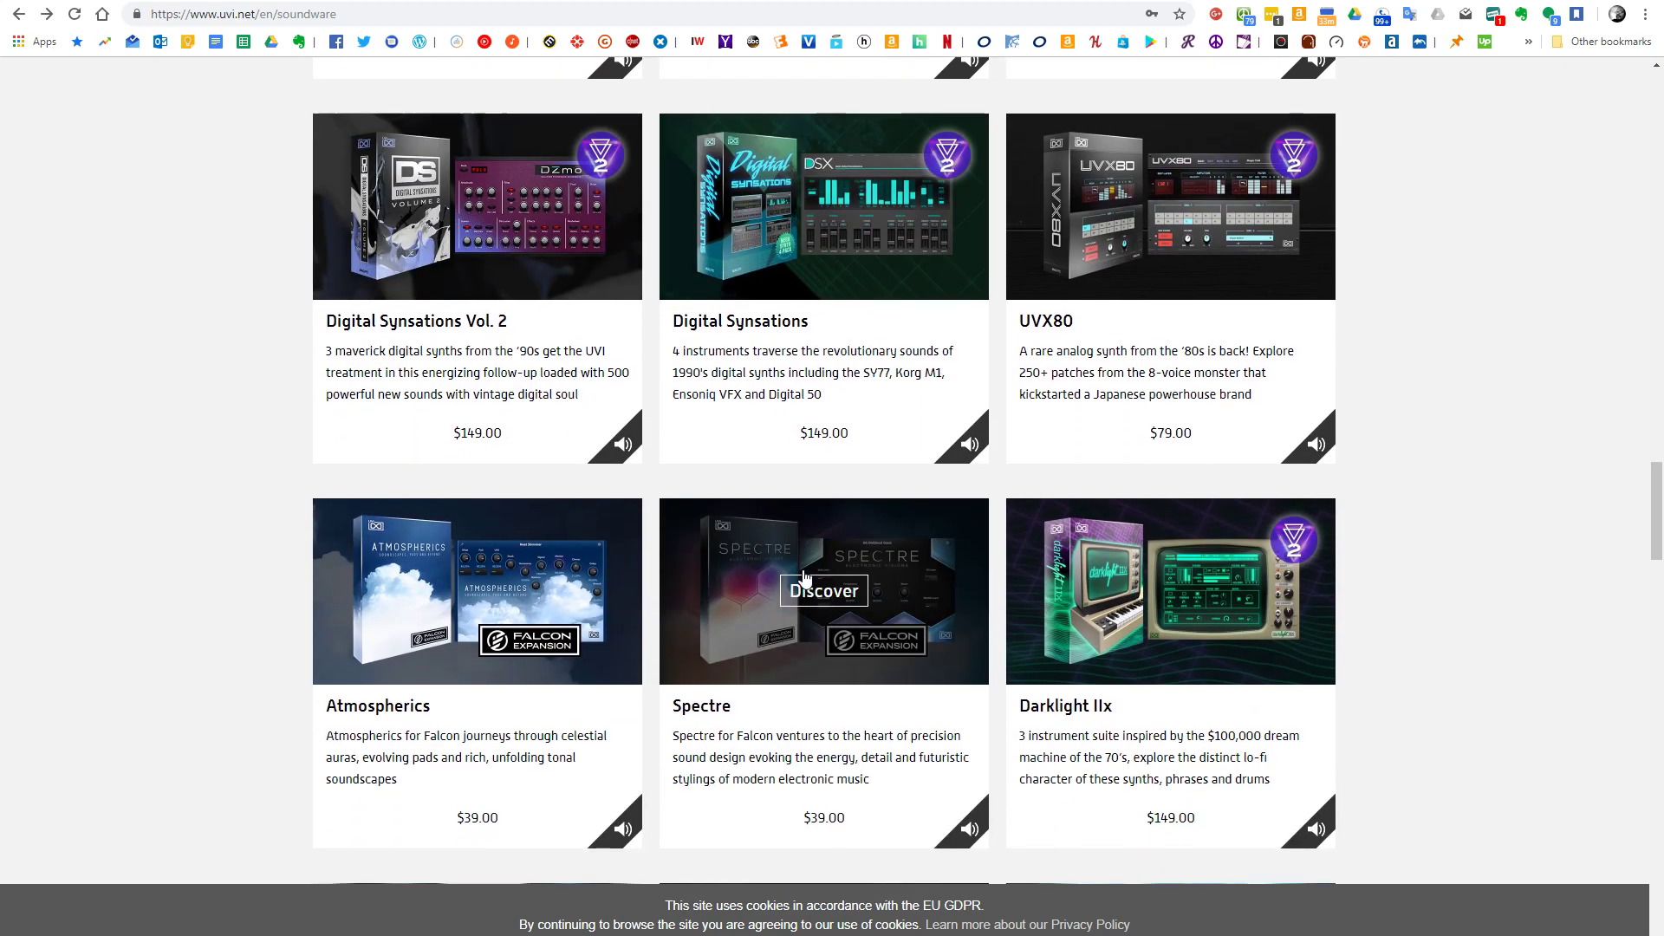
scroll(798, 578, down, 3)
scroll(1017, 612, down, 3)
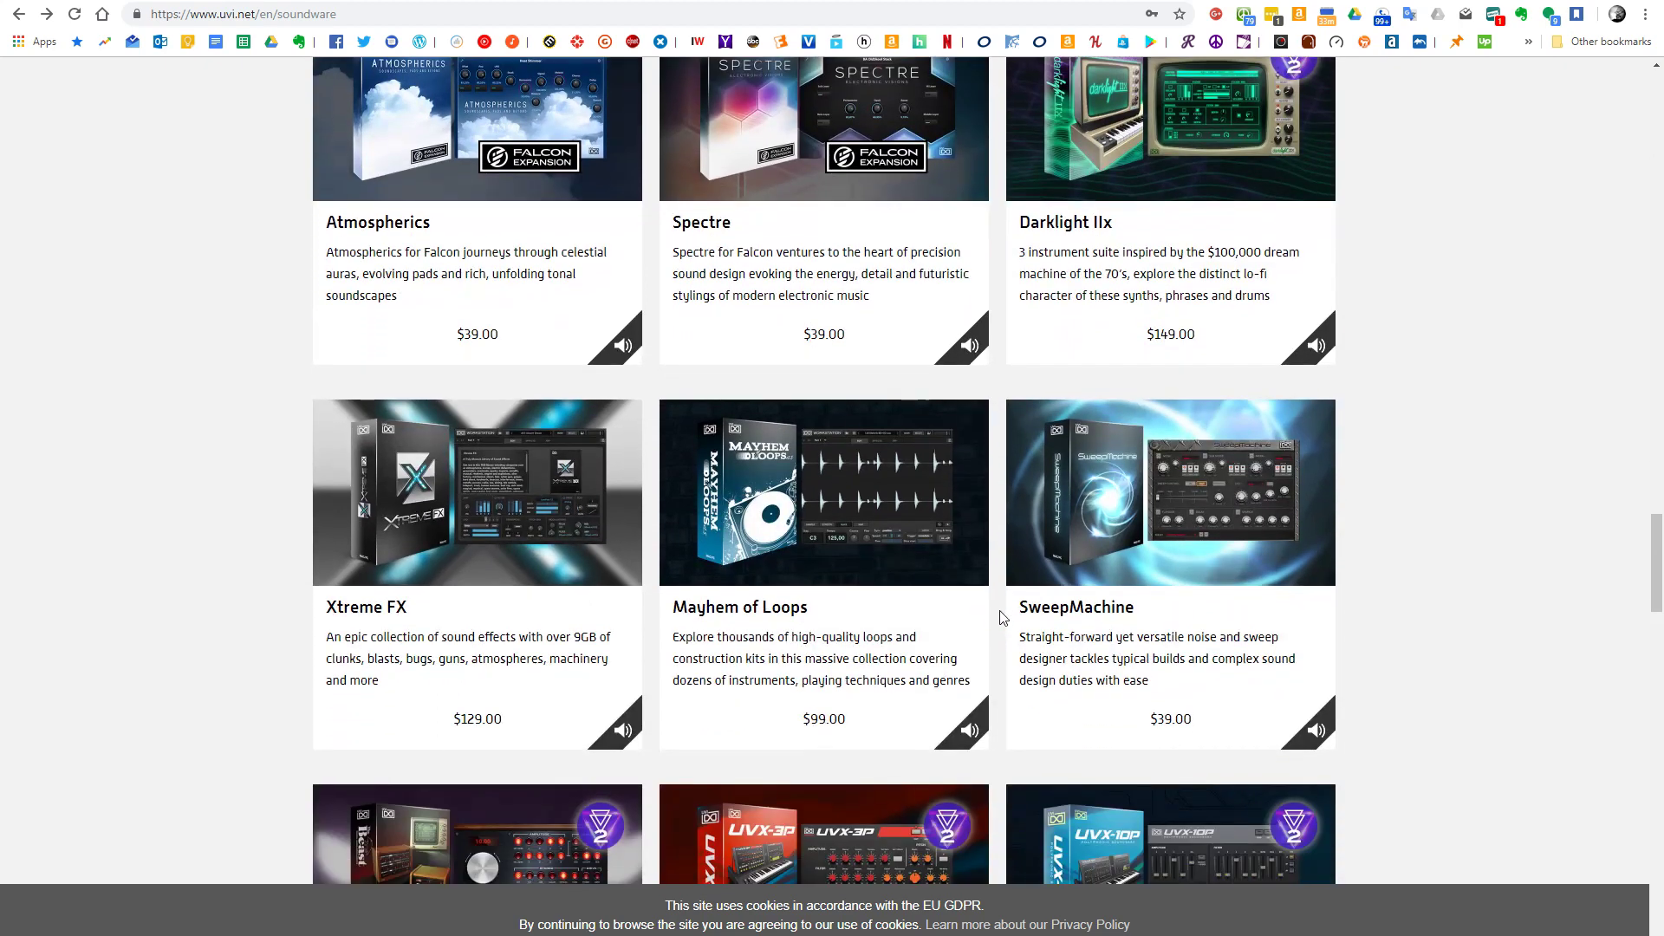
scroll(995, 611, down, 2)
scroll(875, 598, down, 3)
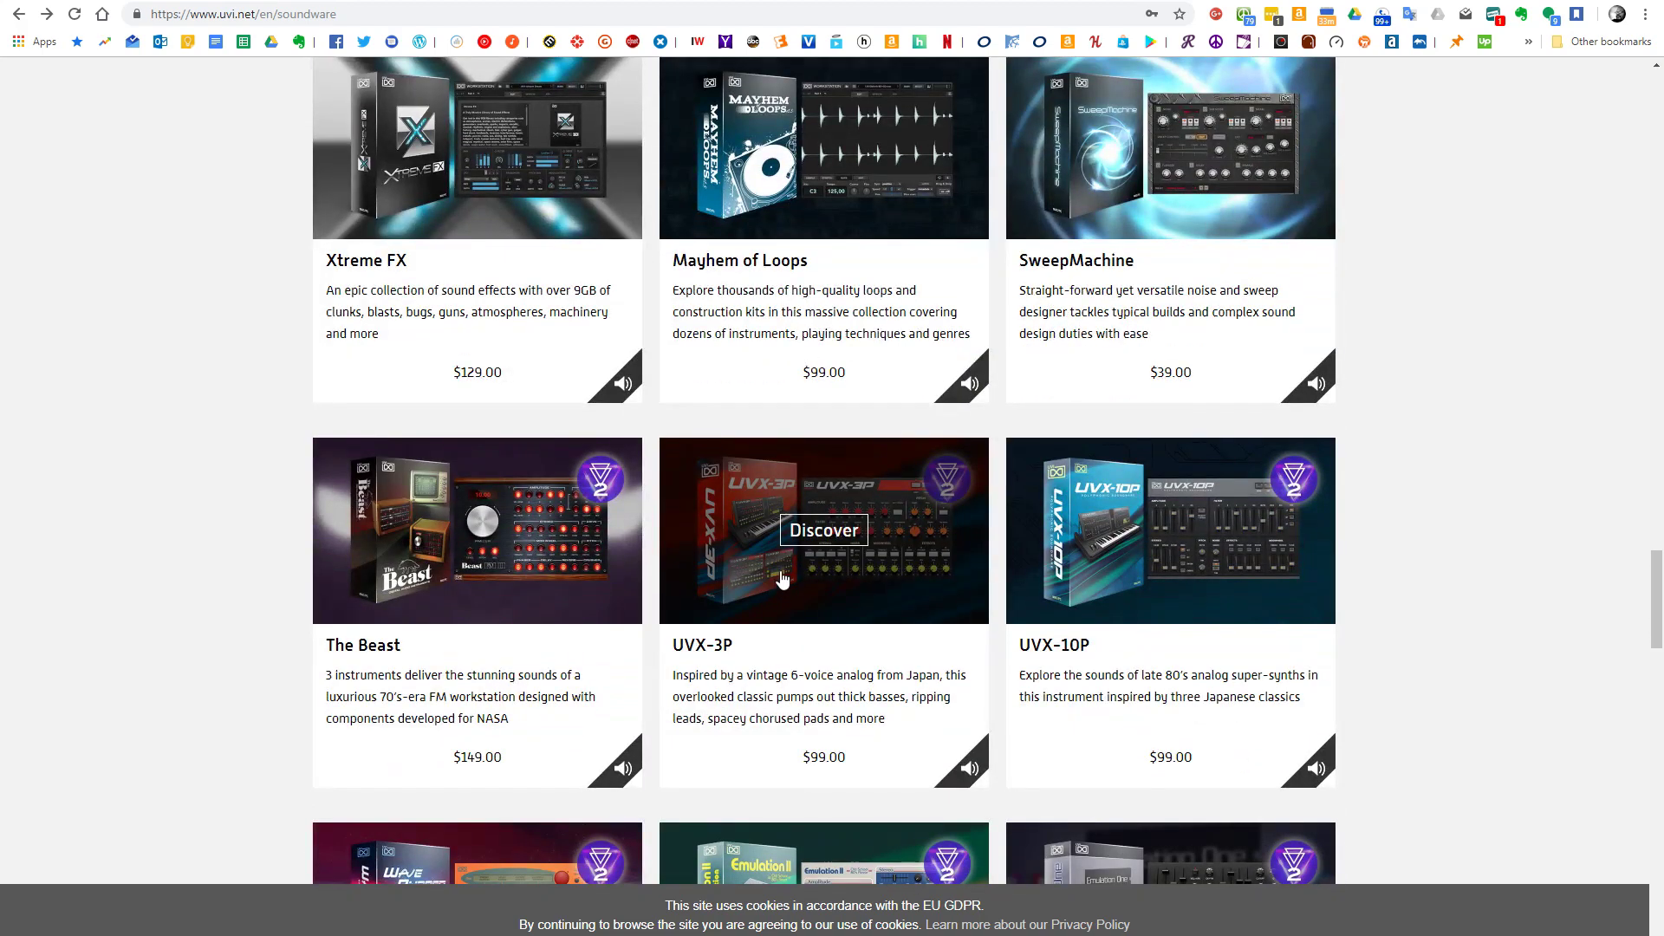
scroll(793, 570, down, 5)
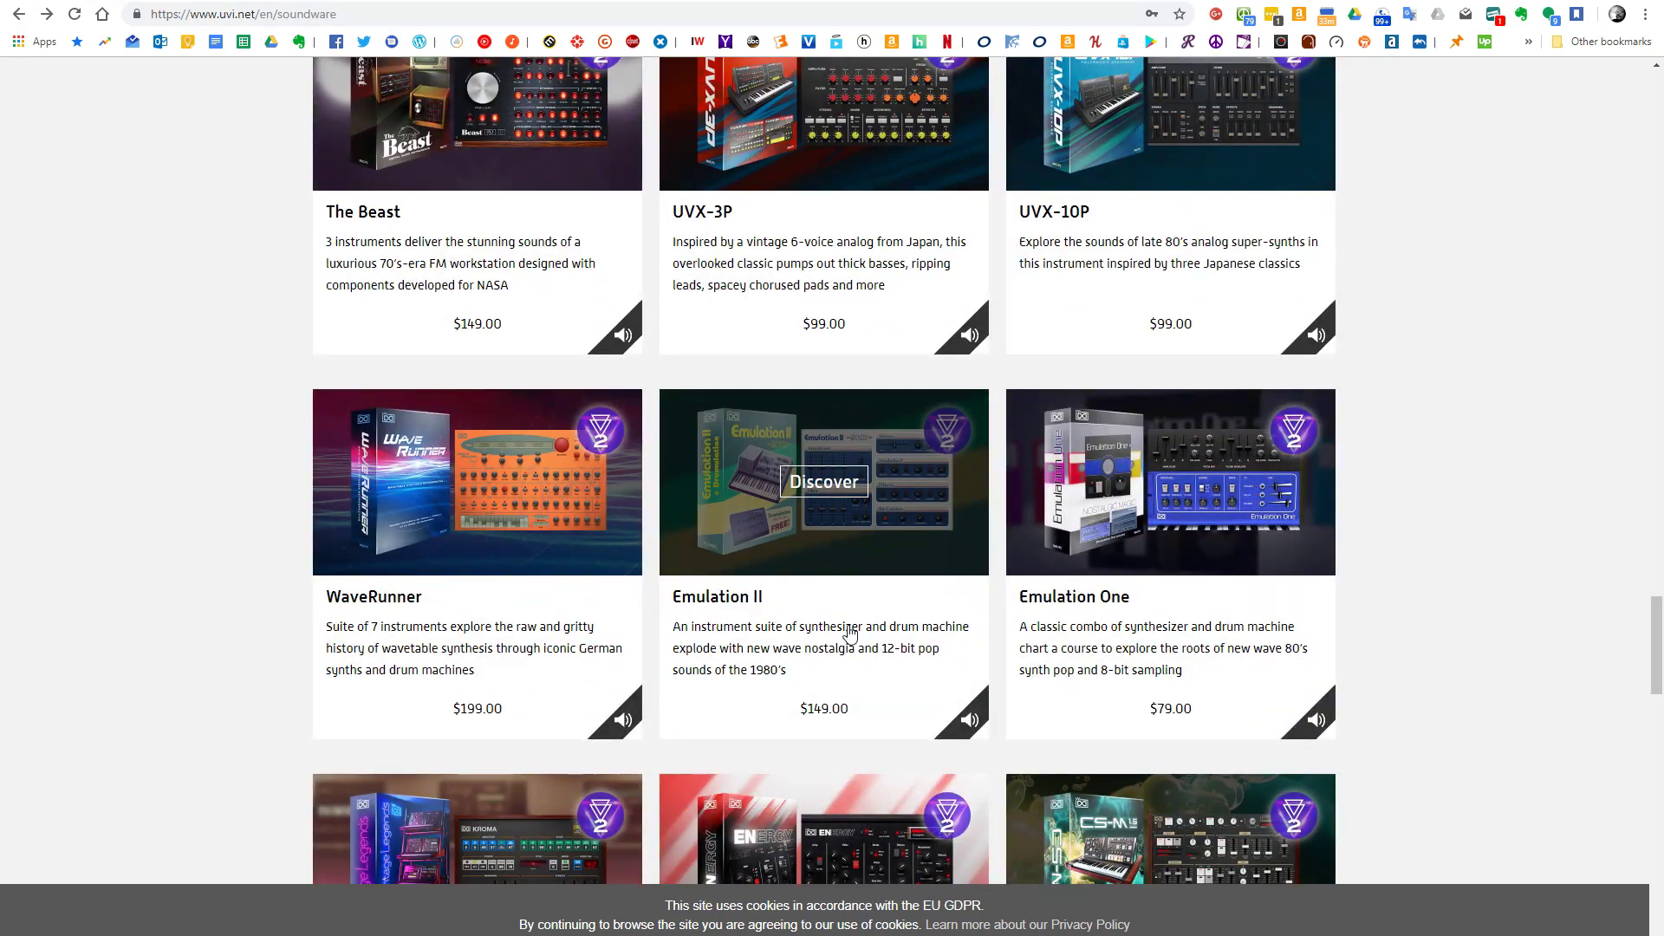
scroll(850, 633, down, 1)
scroll(850, 634, down, 2)
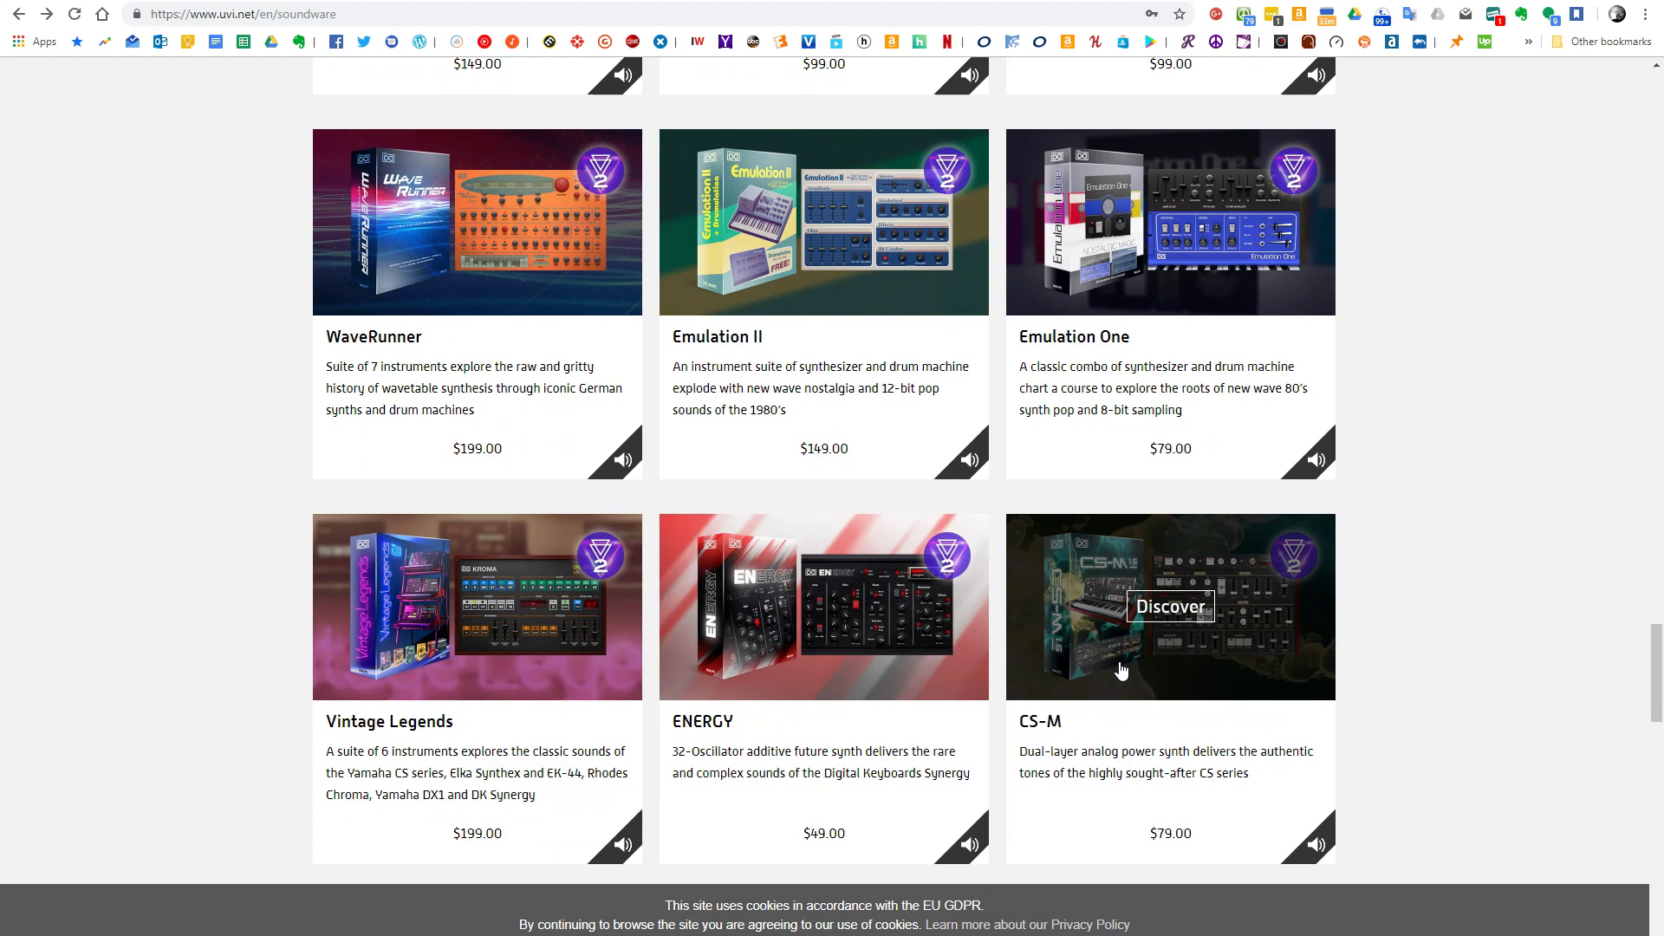
scroll(1390, 416, down, 6)
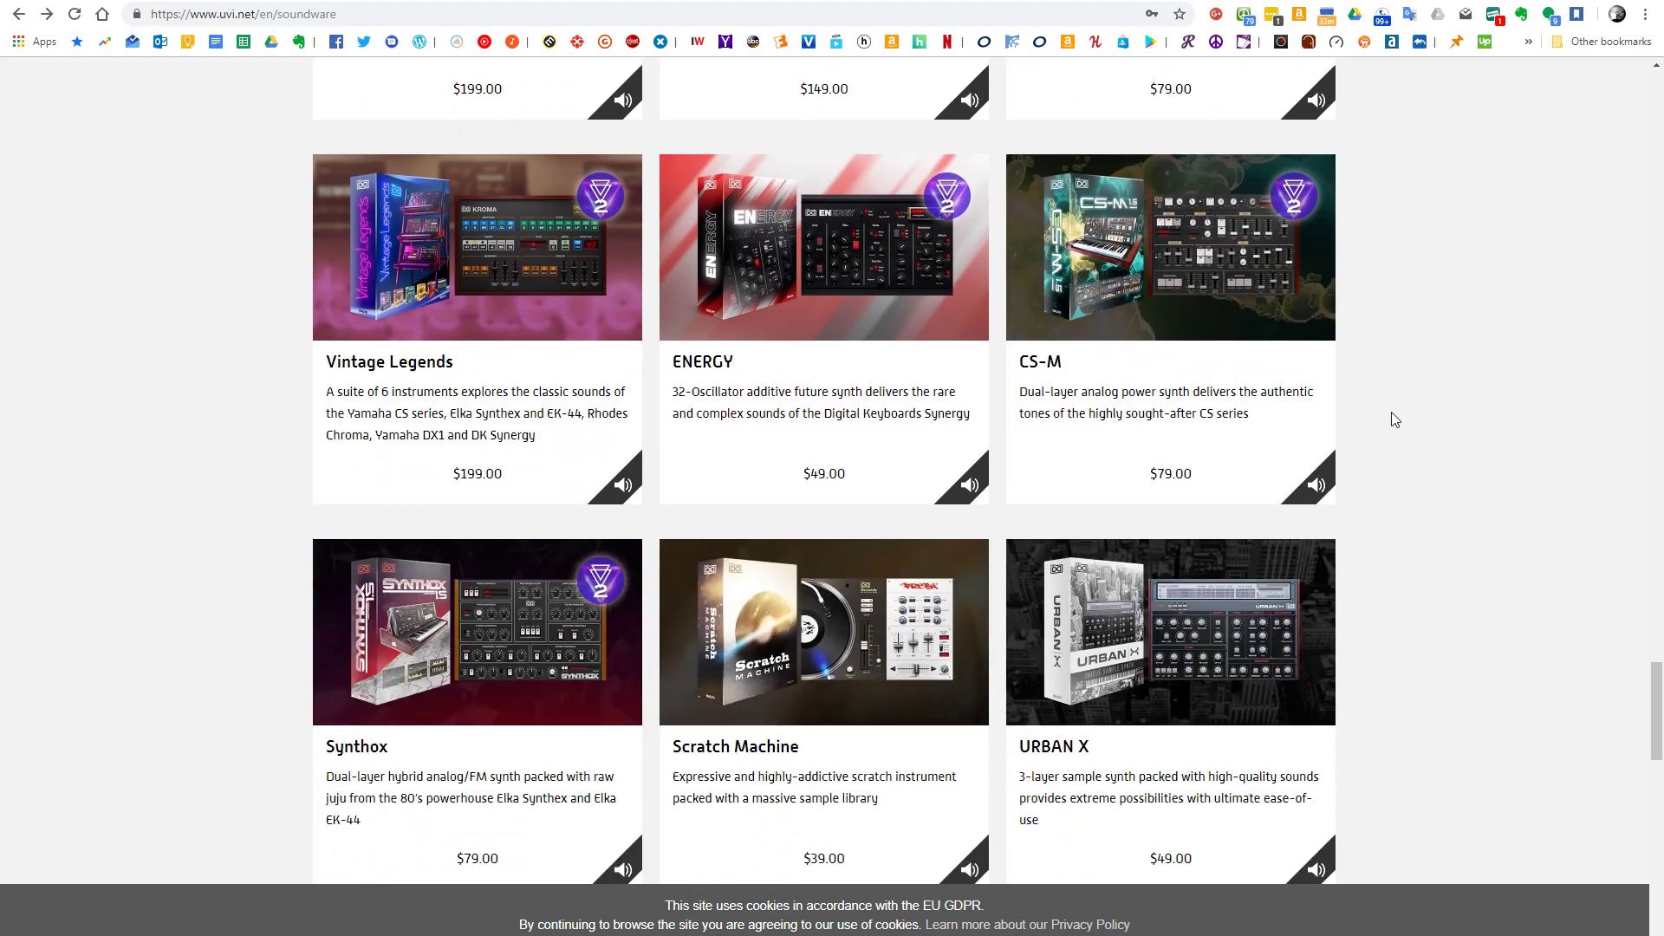
scroll(1338, 511, down, 7)
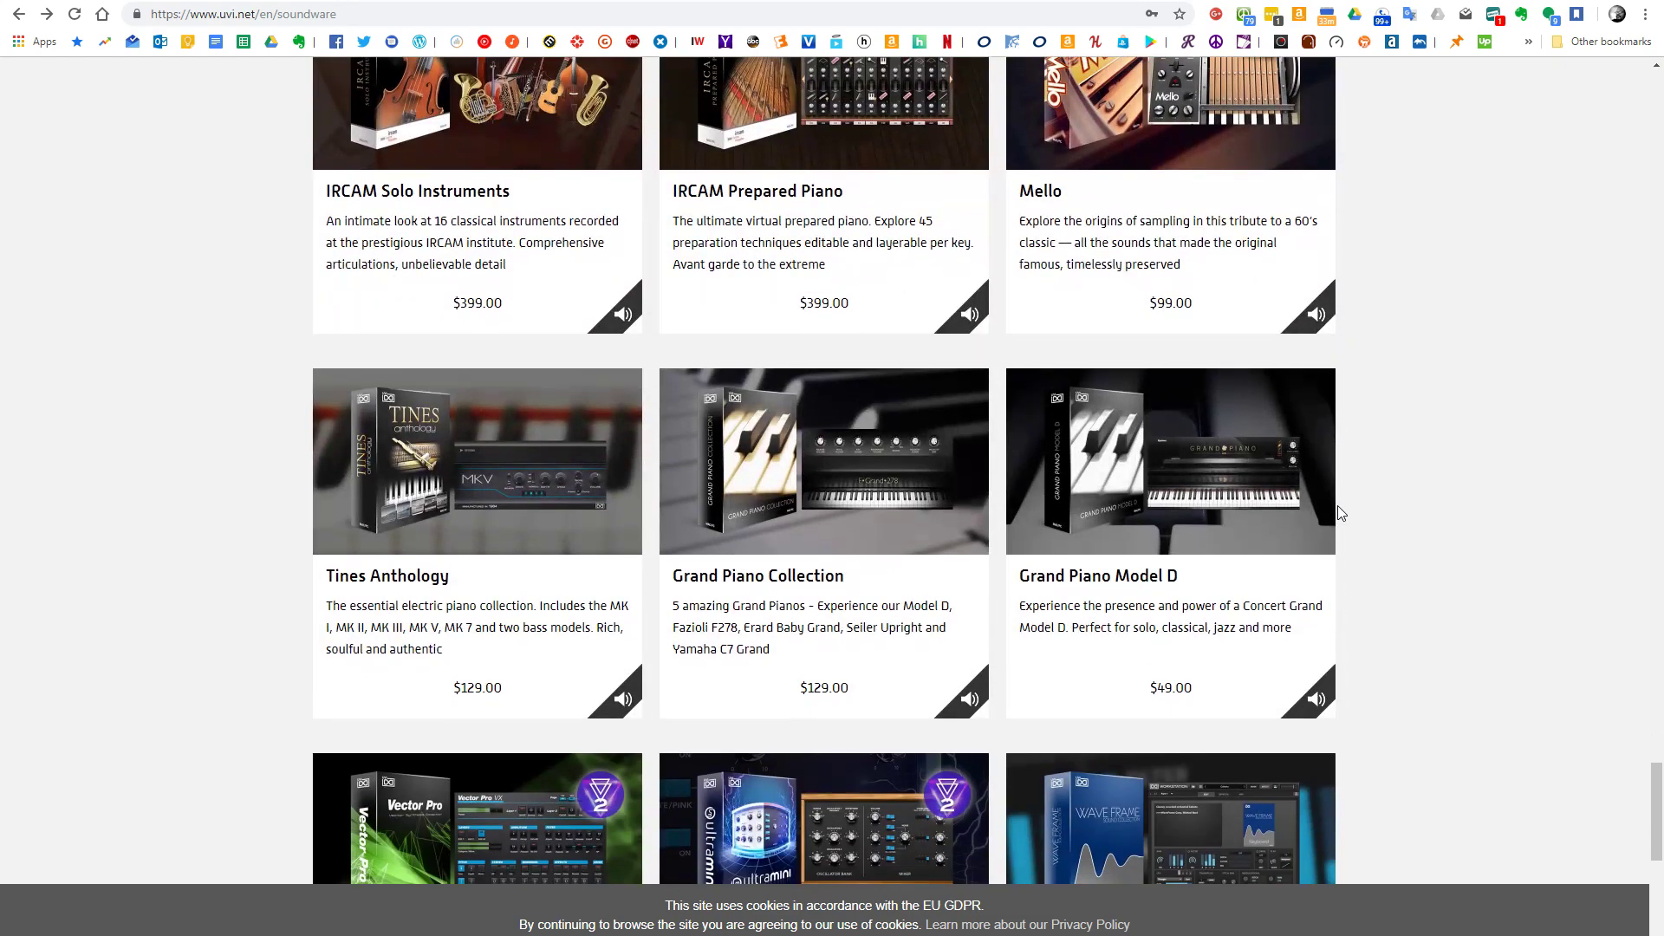
scroll(1338, 513, down, 5)
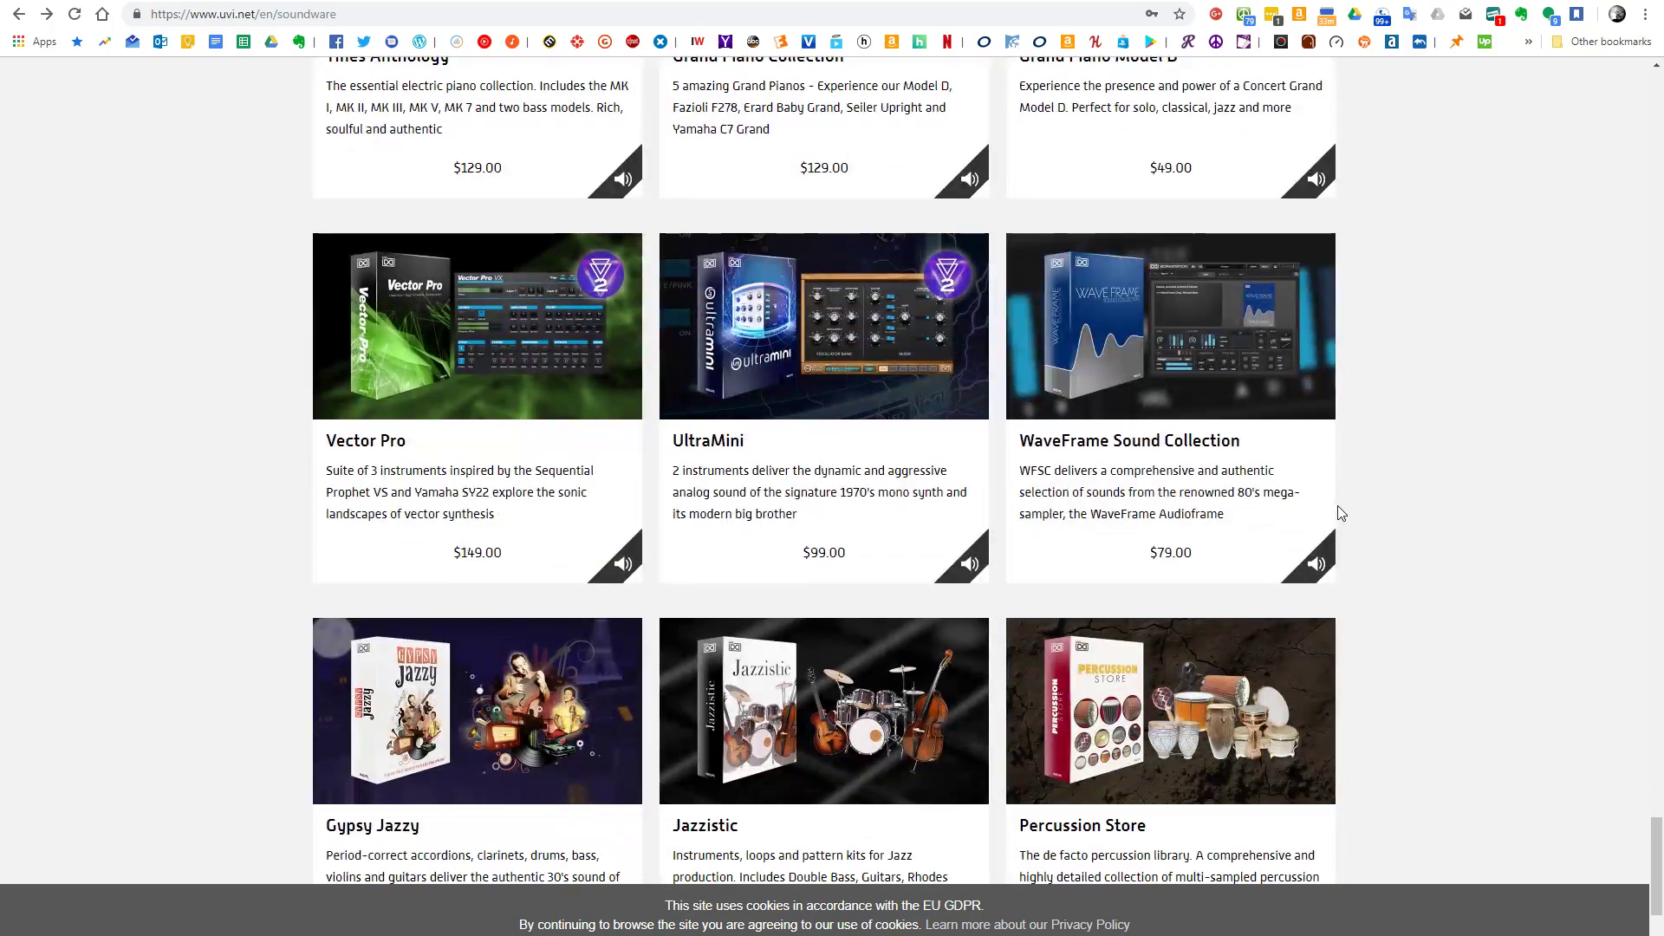
scroll(1338, 513, up, 18)
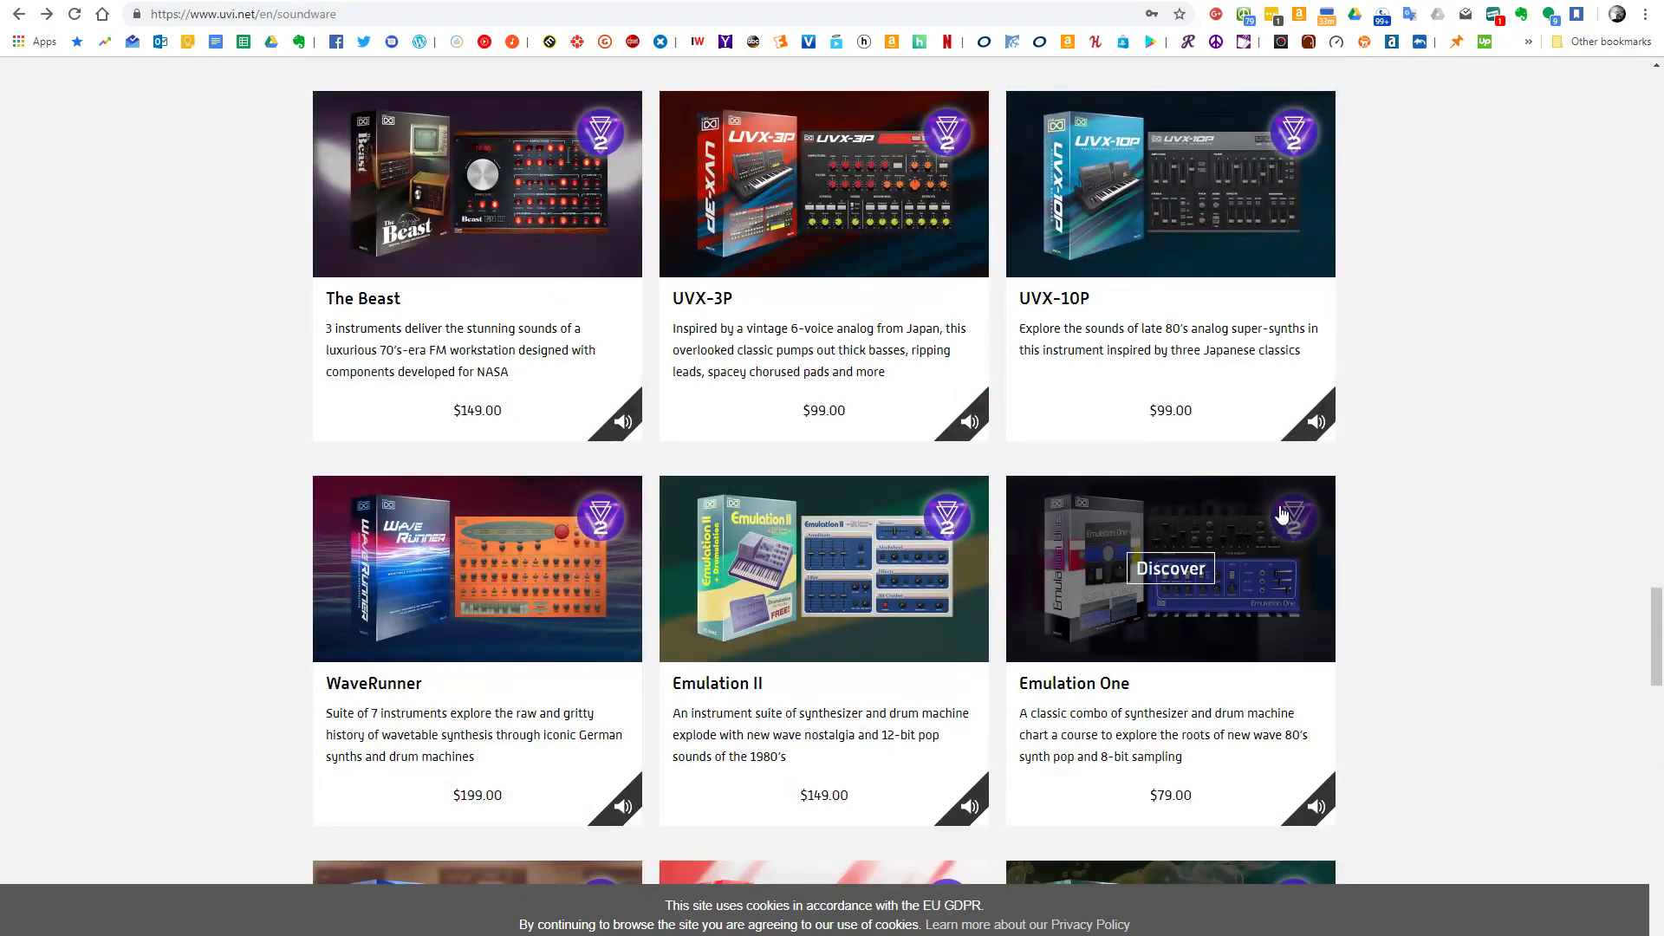
scroll(1277, 515, up, 4)
scroll(1276, 515, up, 8)
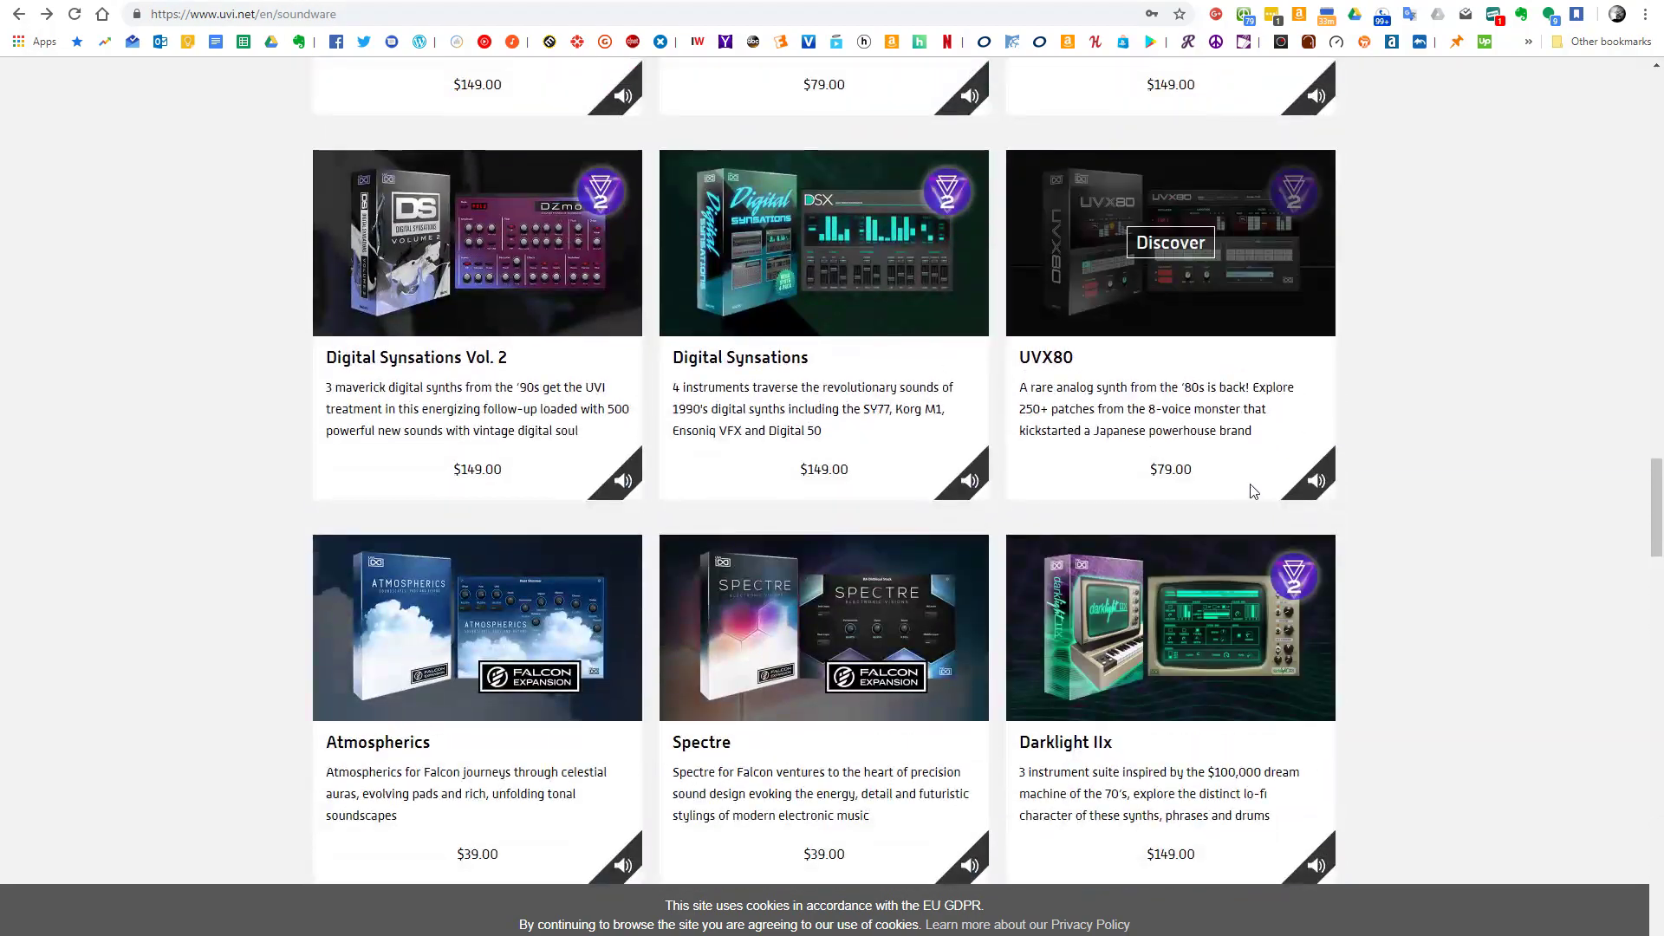
scroll(1253, 491, up, 2)
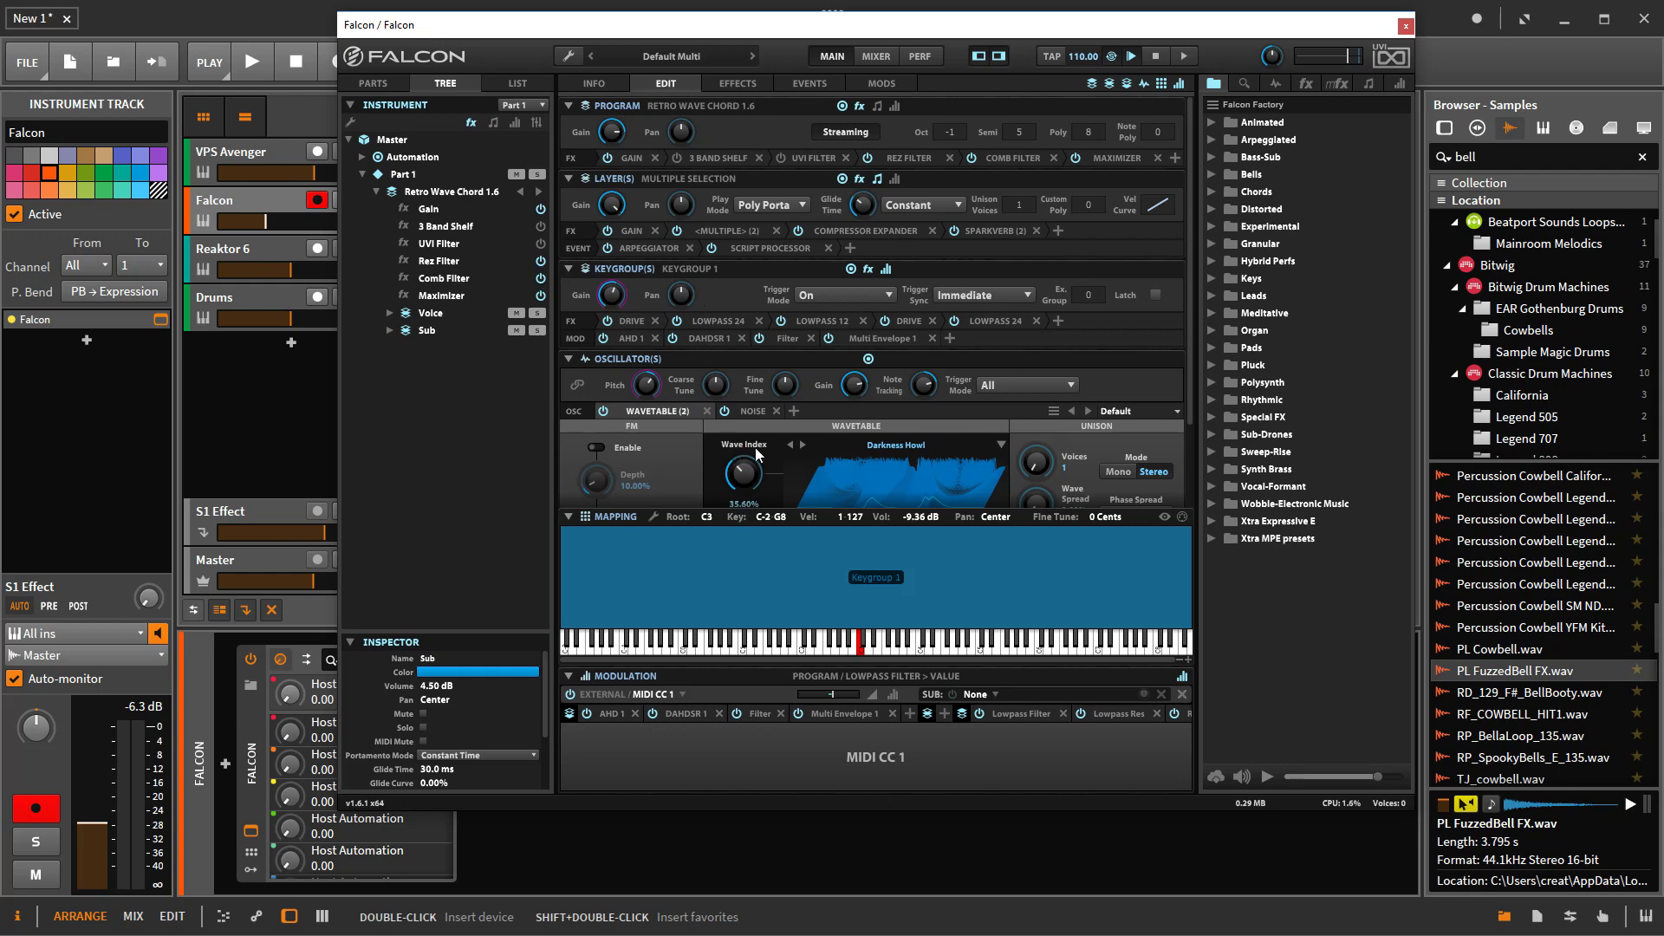
Step: Scroll to Falcon's wavetable oscillator settings, then switch to the VPS Avenger track's instrument
scroll(756, 454, down, 3)
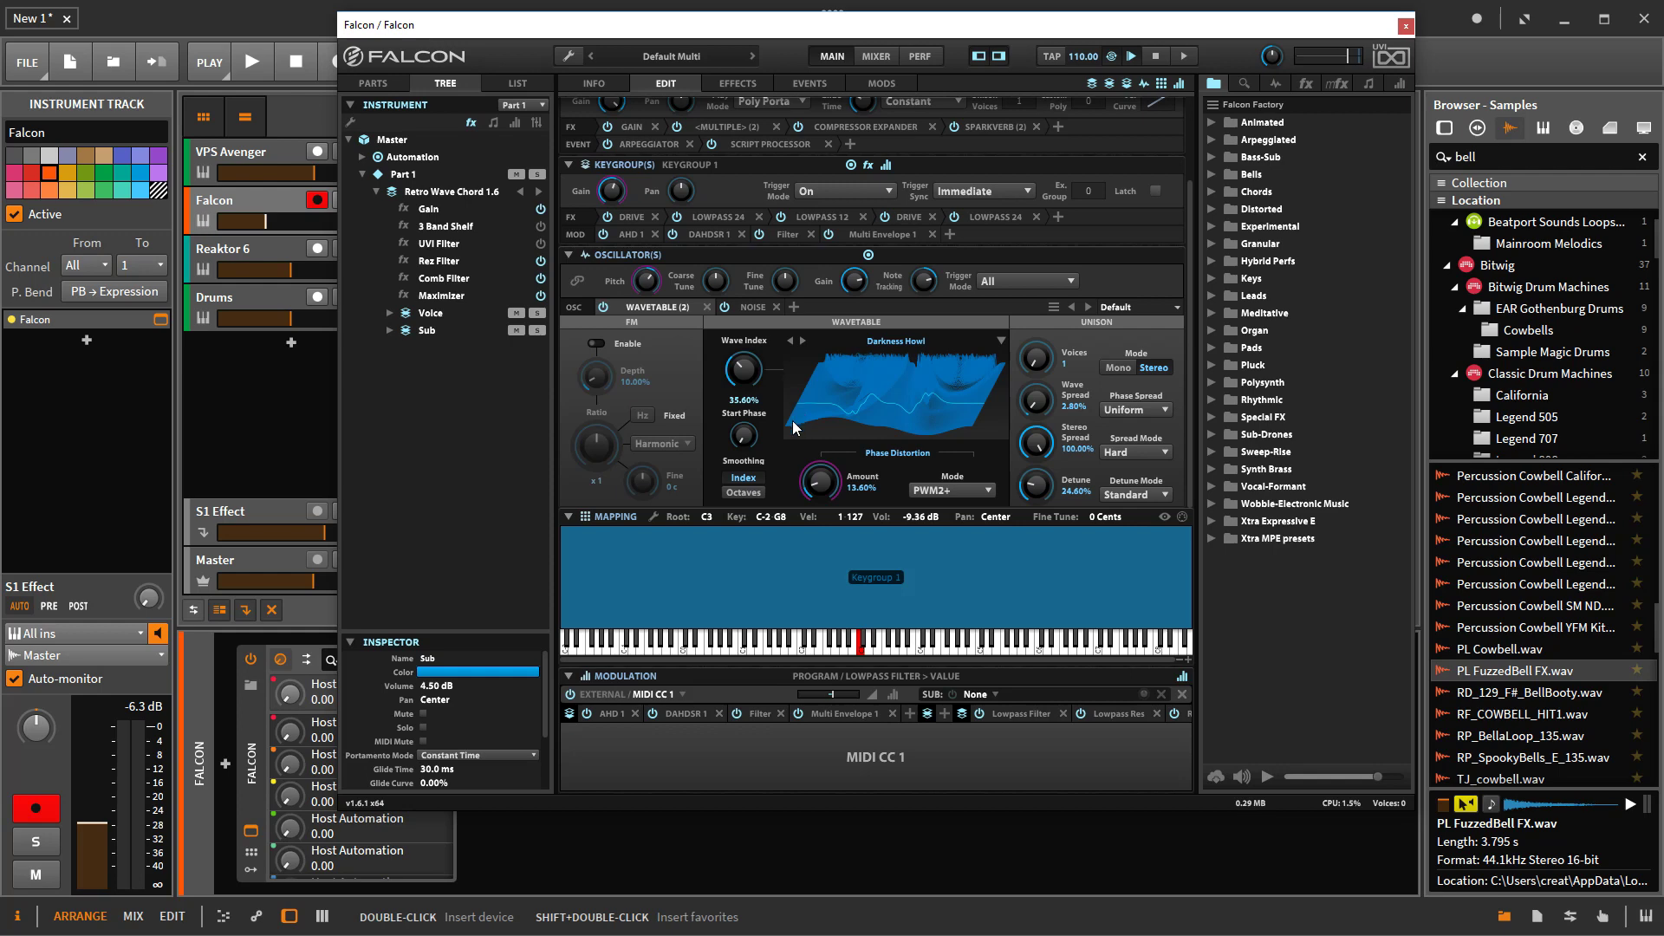
click(255, 149)
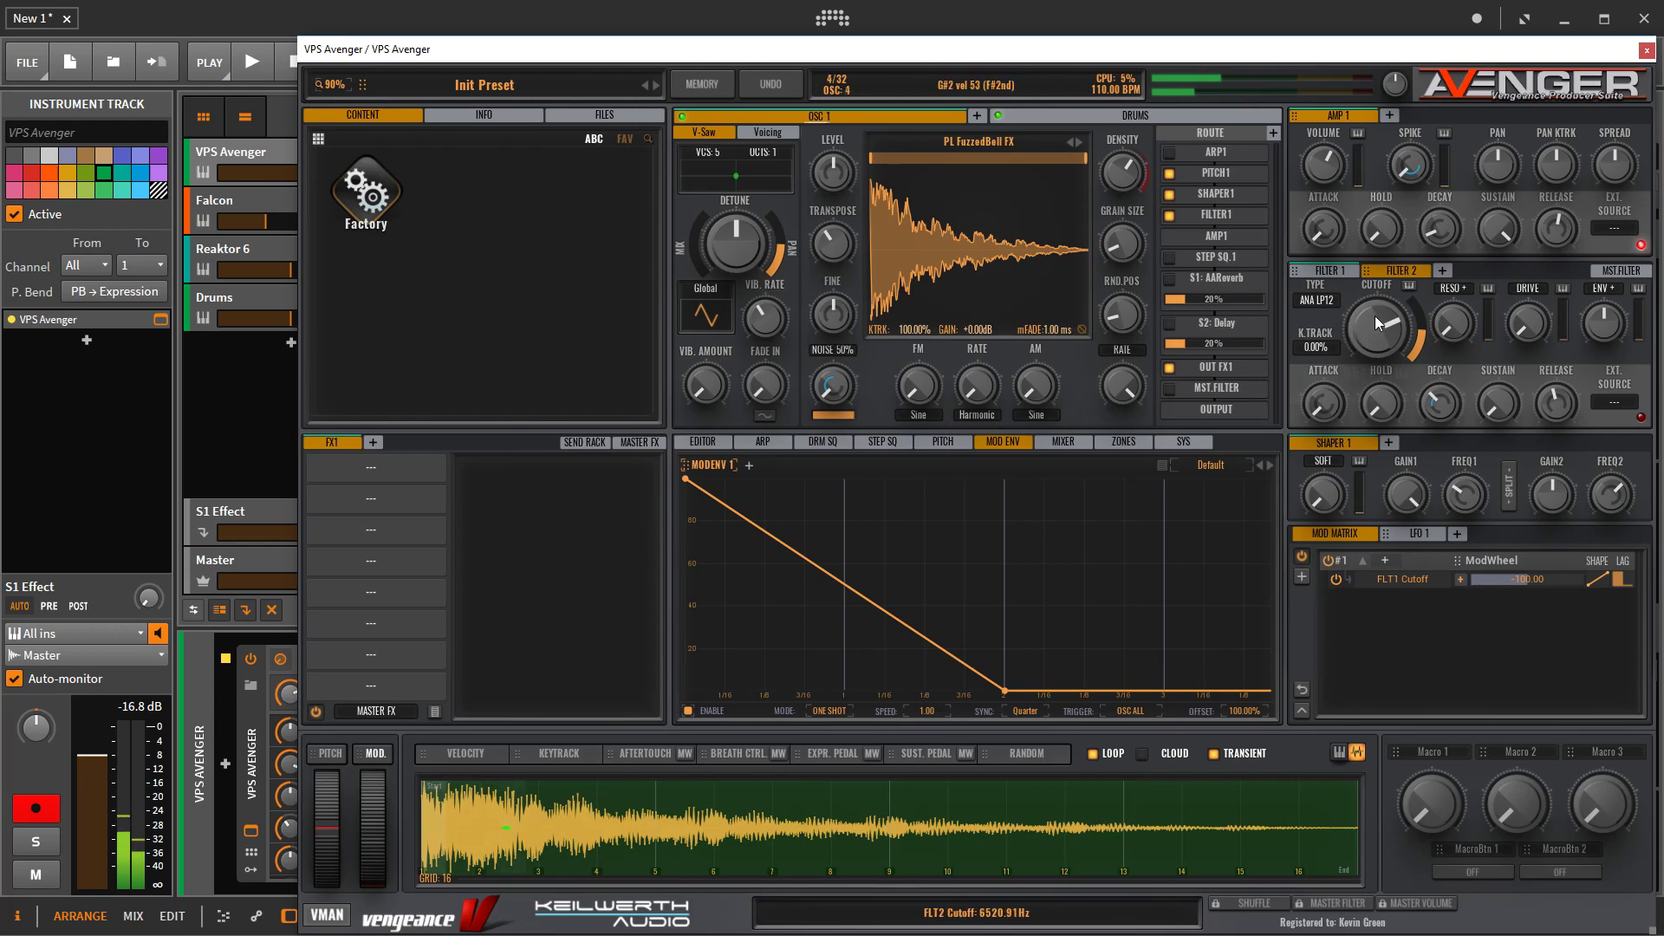
Step: Lower Filter 1 cutoff to about 1.8 kHz and modulate OSC1 FM with Mod Envelope 1
click(1329, 270)
drag(1396, 324, 1303, 303)
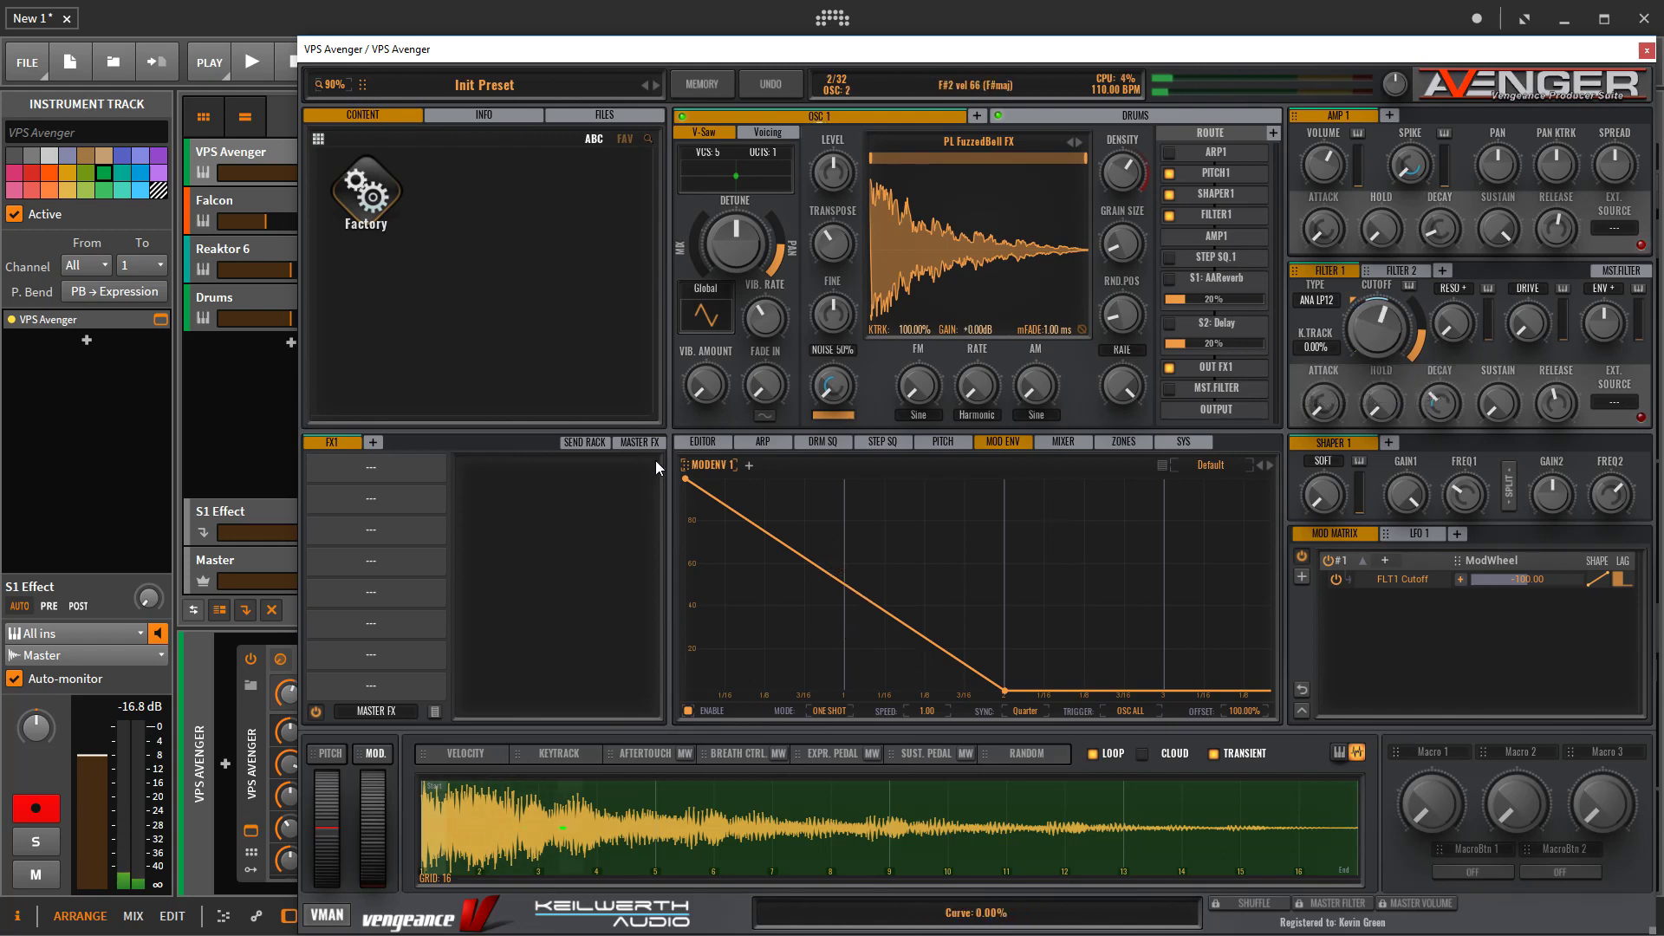
drag(684, 470, 917, 381)
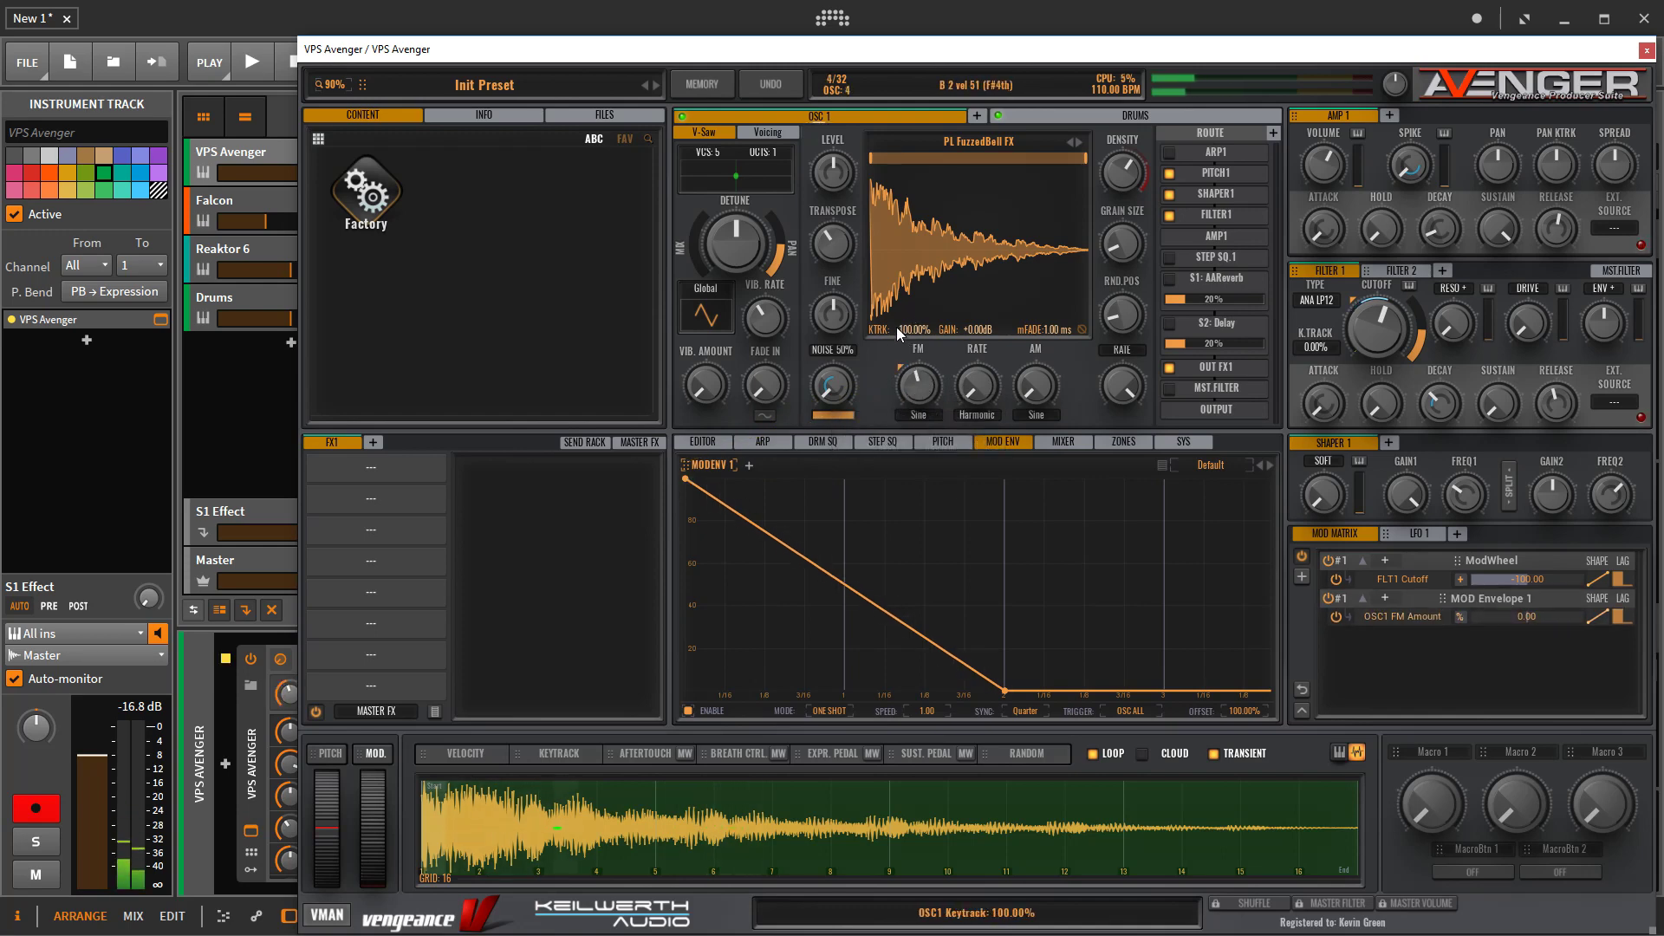
drag(902, 366, 913, 486)
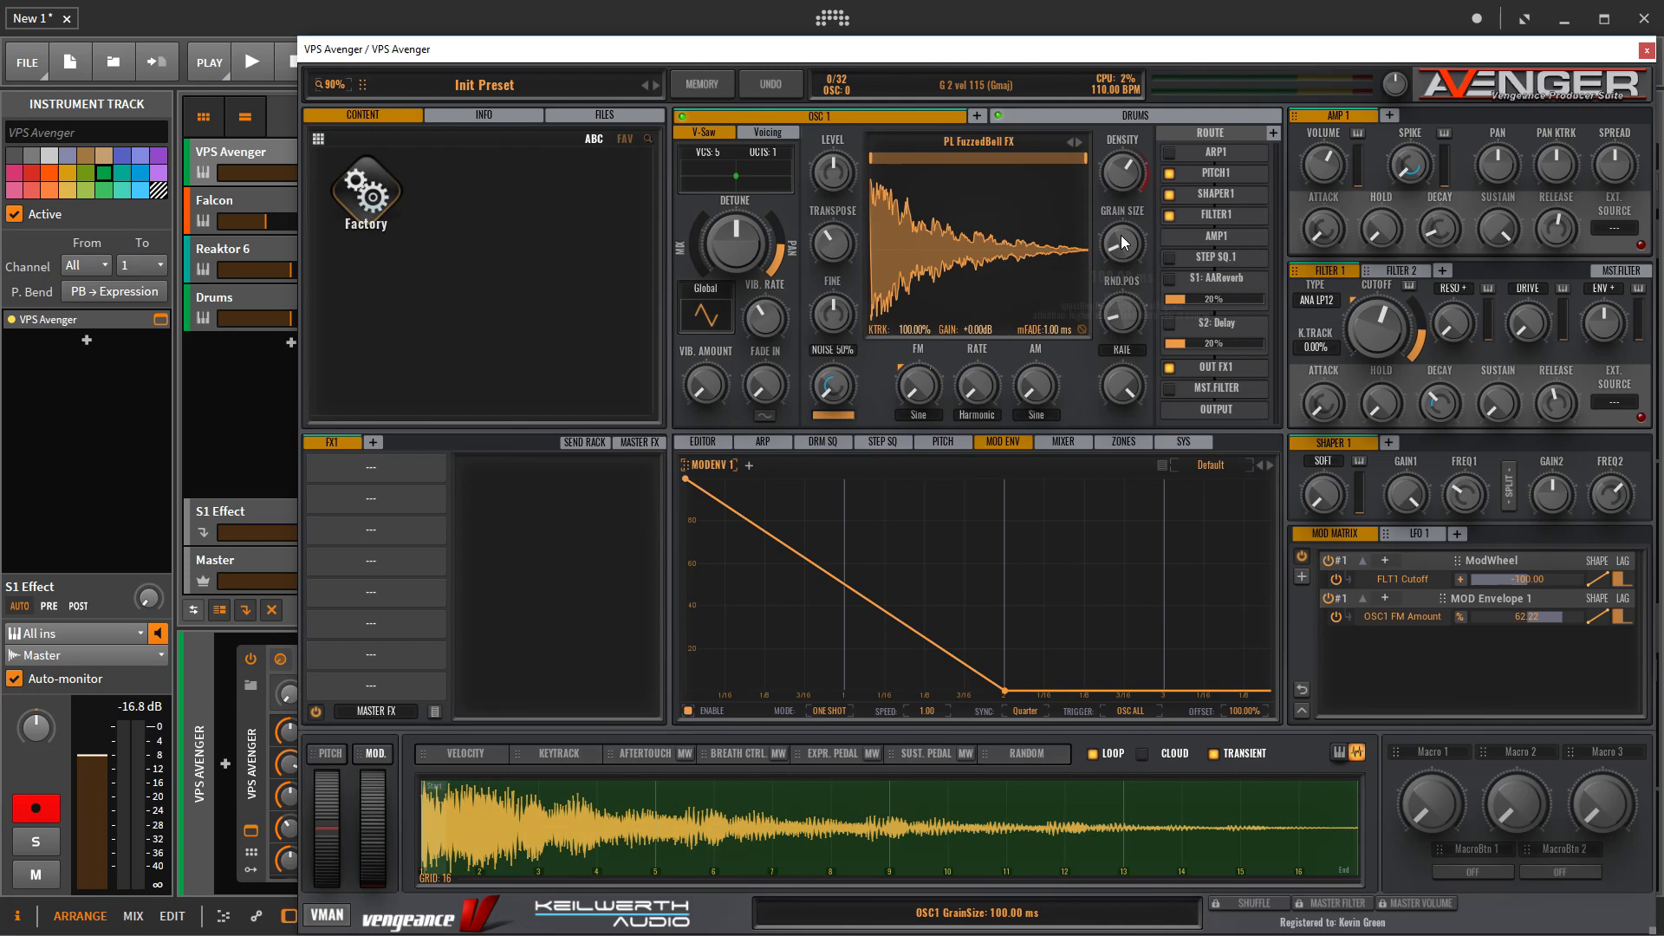
Step: Add a saw-wave OSC 2, then return to the Falcon track's instrument
mouse_move(1123, 244)
click(977, 112)
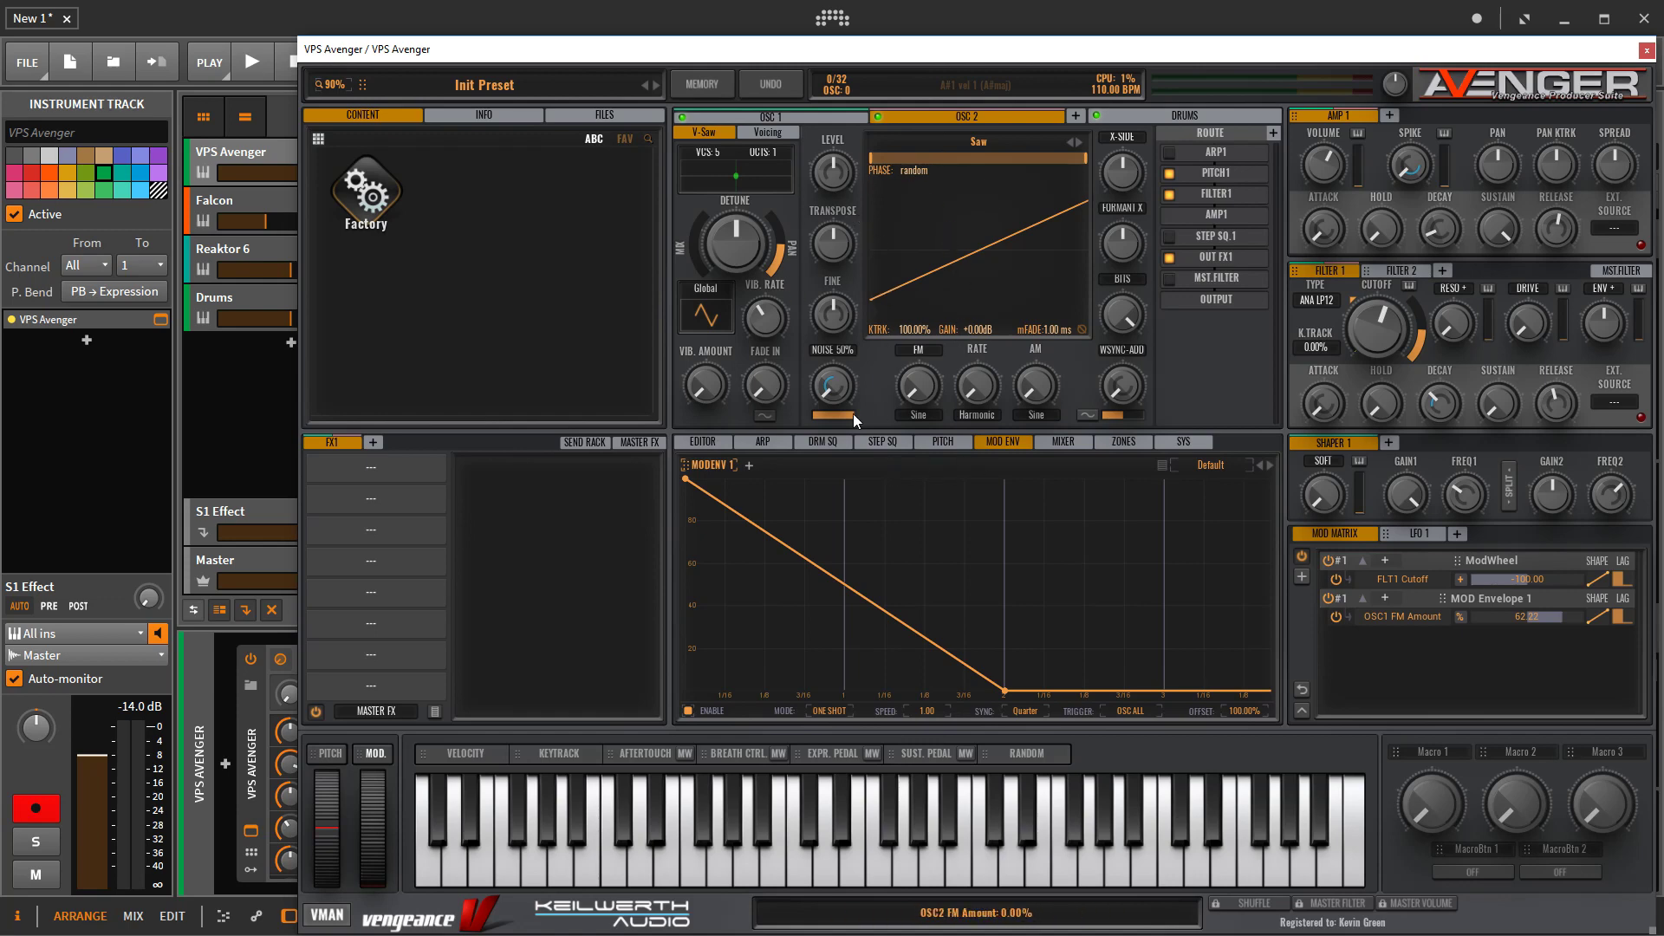
click(235, 205)
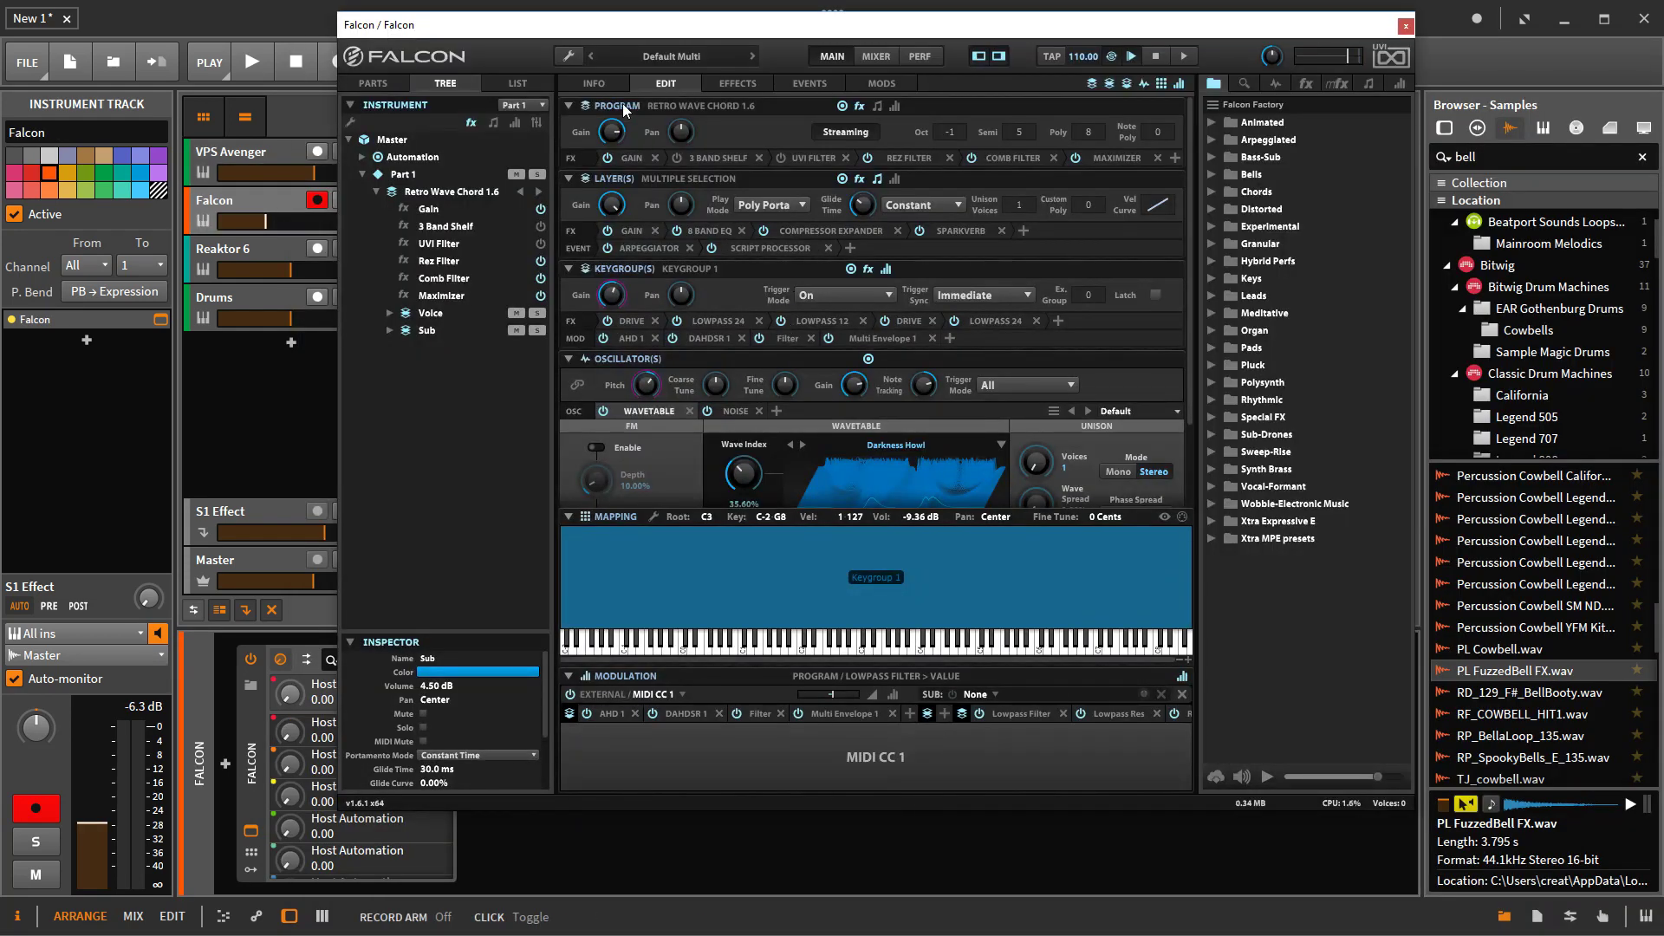
Step: Start a blank New Program from the wrench menu, show the oscillator types, and flip to Reaktor 6 and back
click(569, 57)
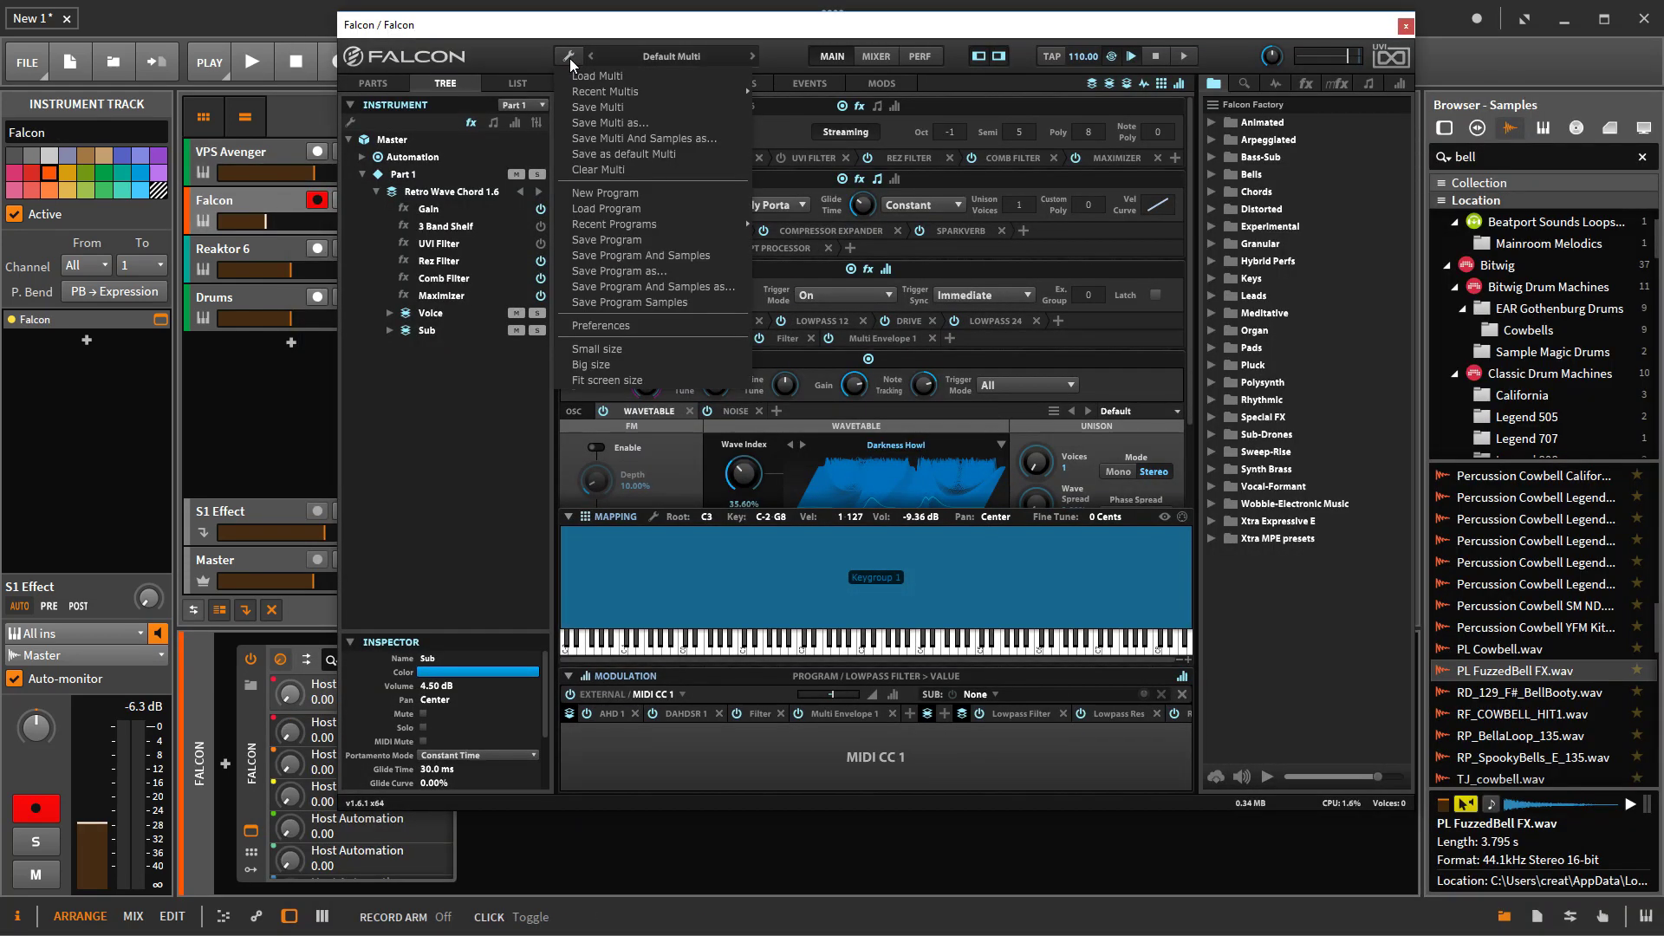
click(621, 194)
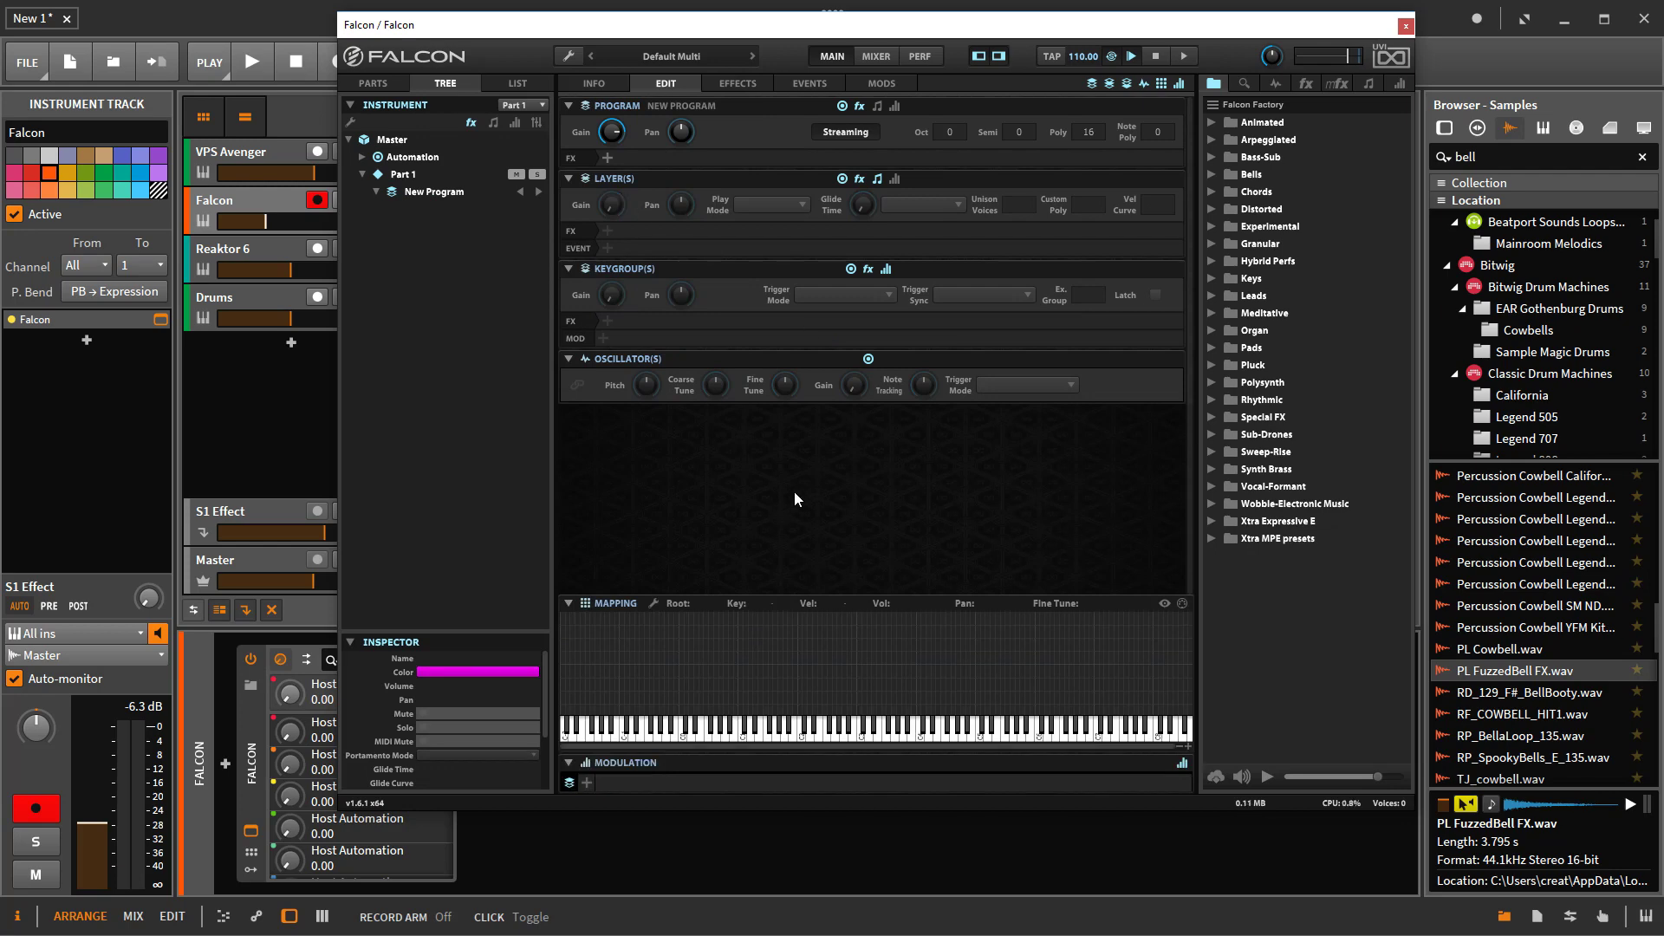
click(1244, 84)
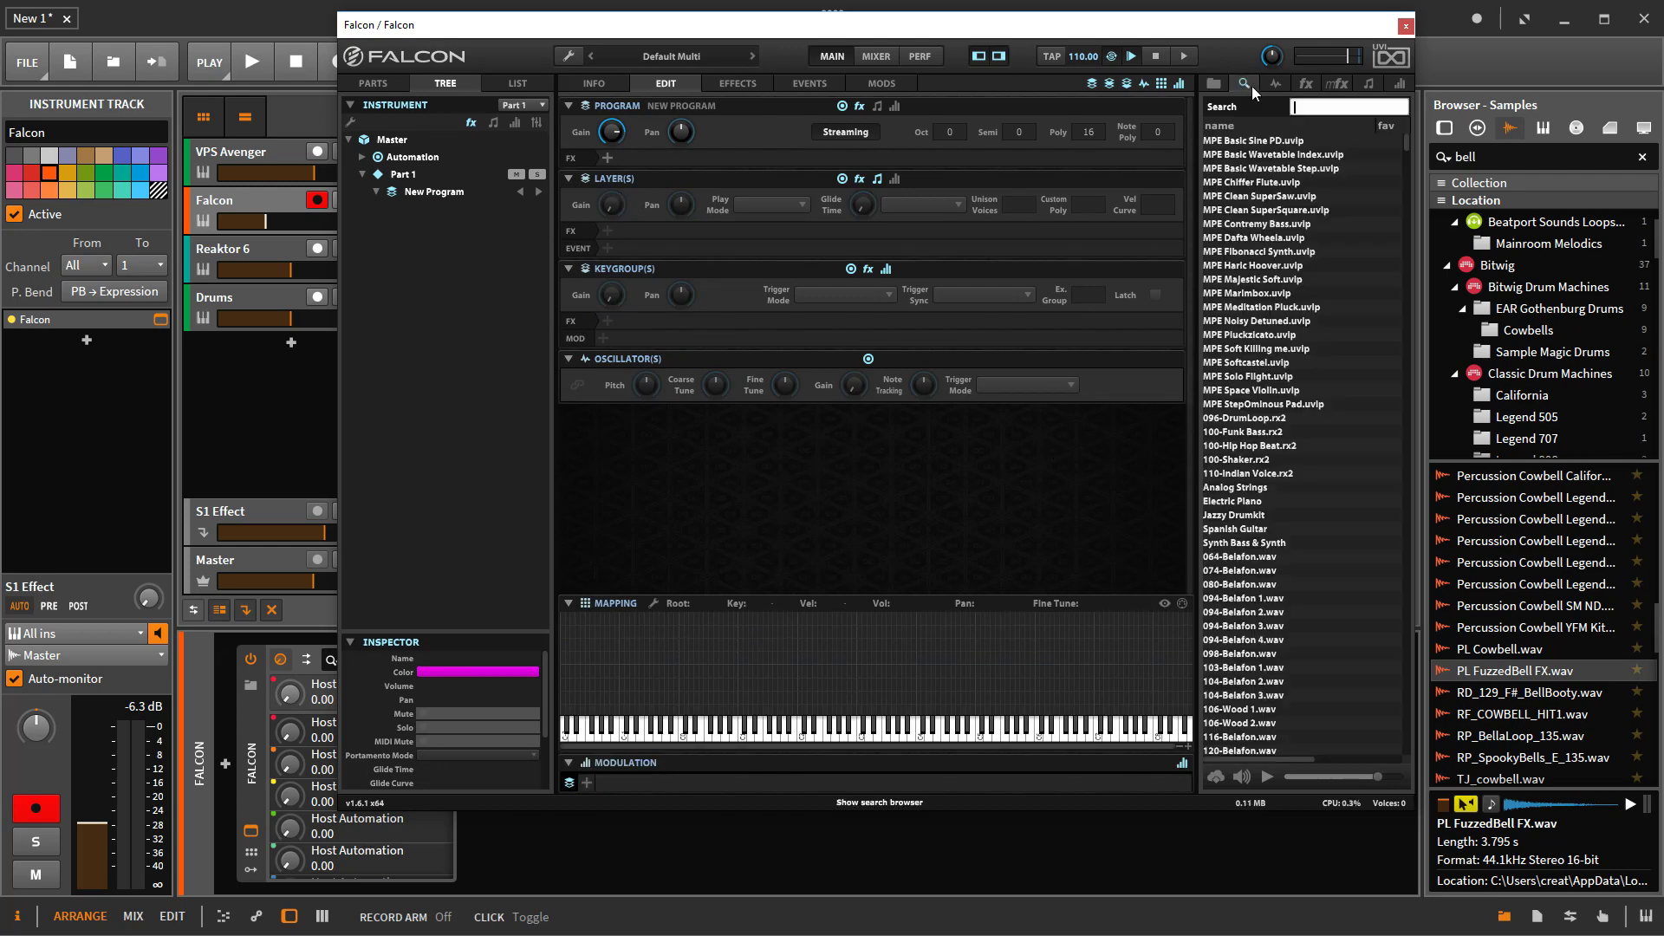
click(1274, 85)
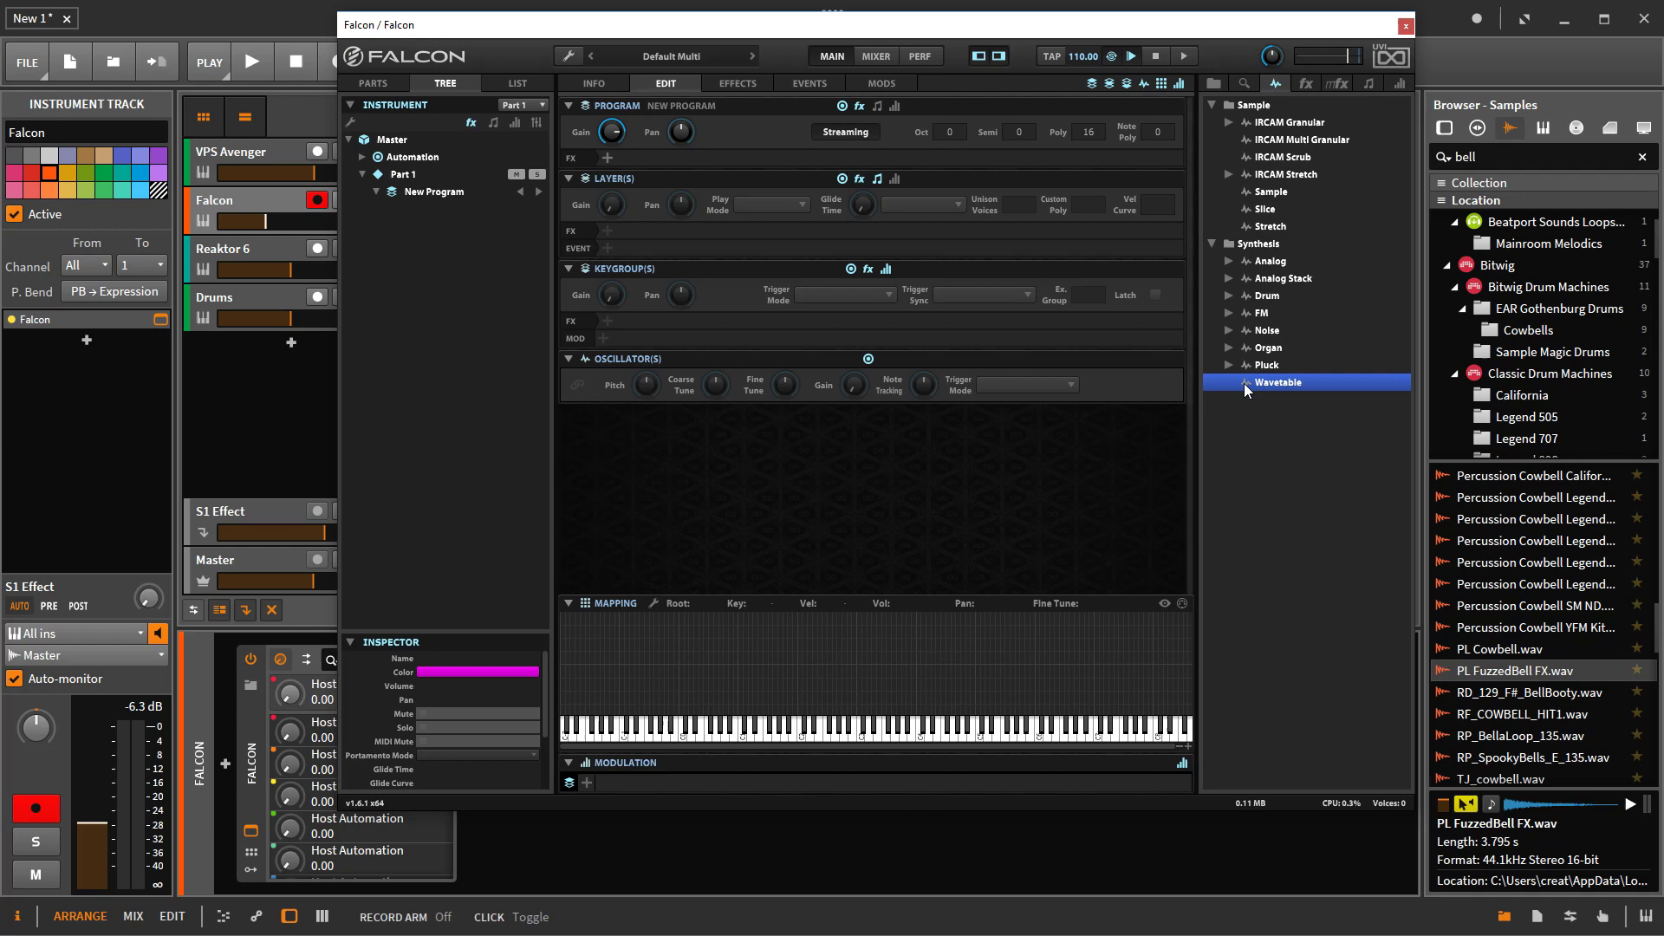
click(236, 251)
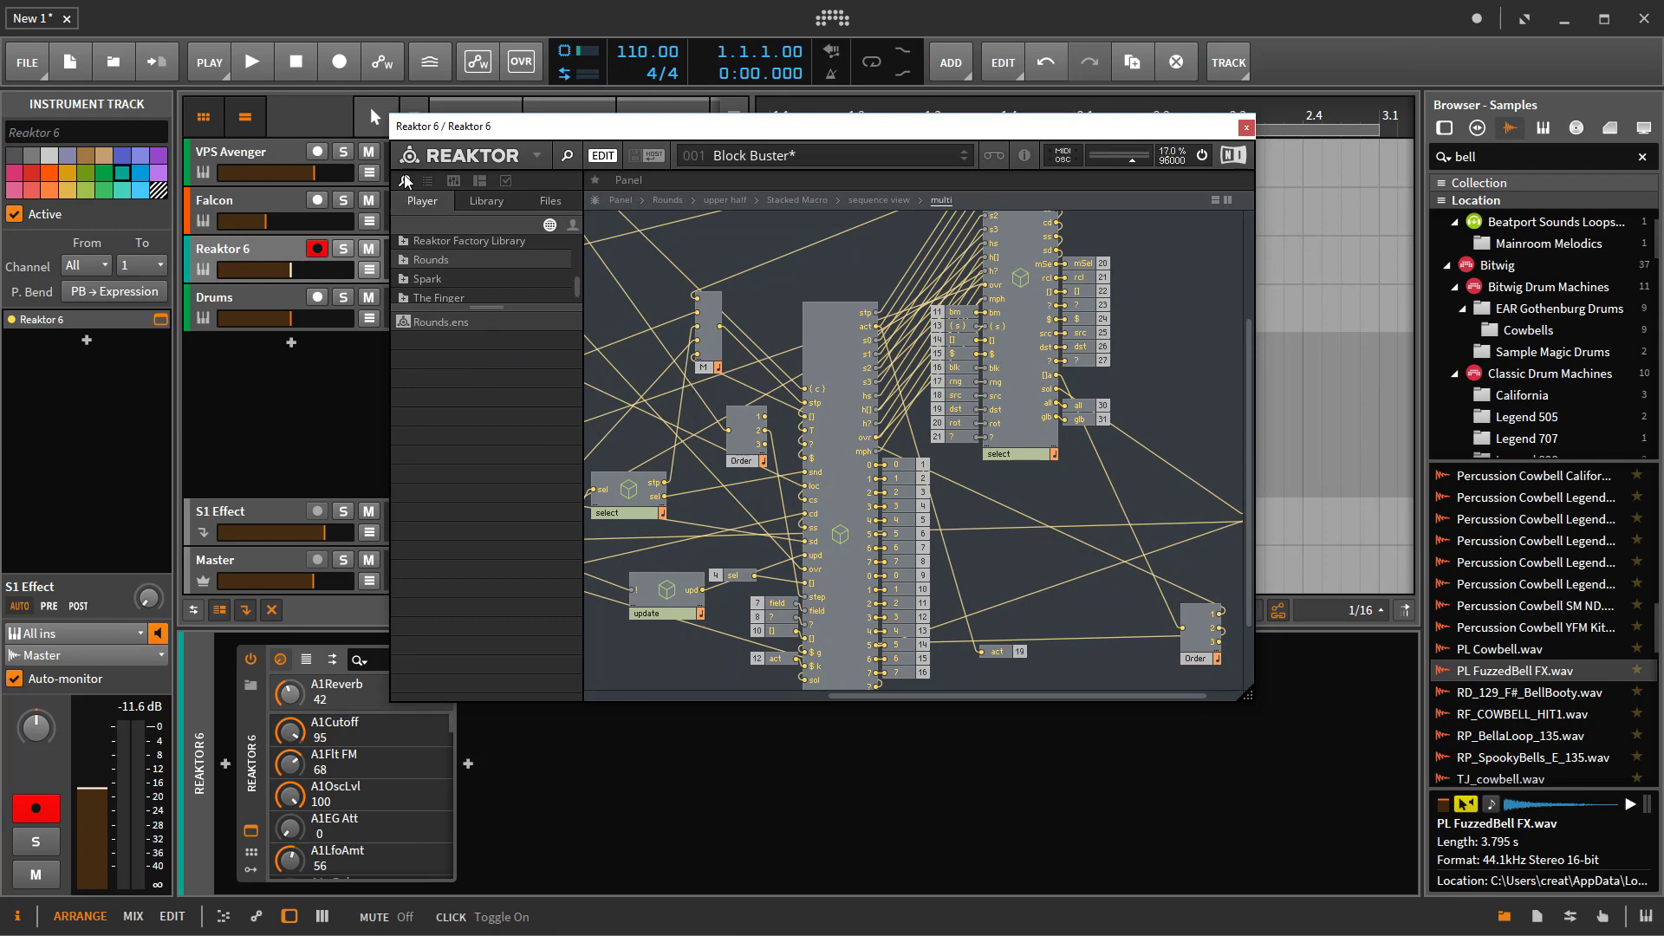
click(266, 197)
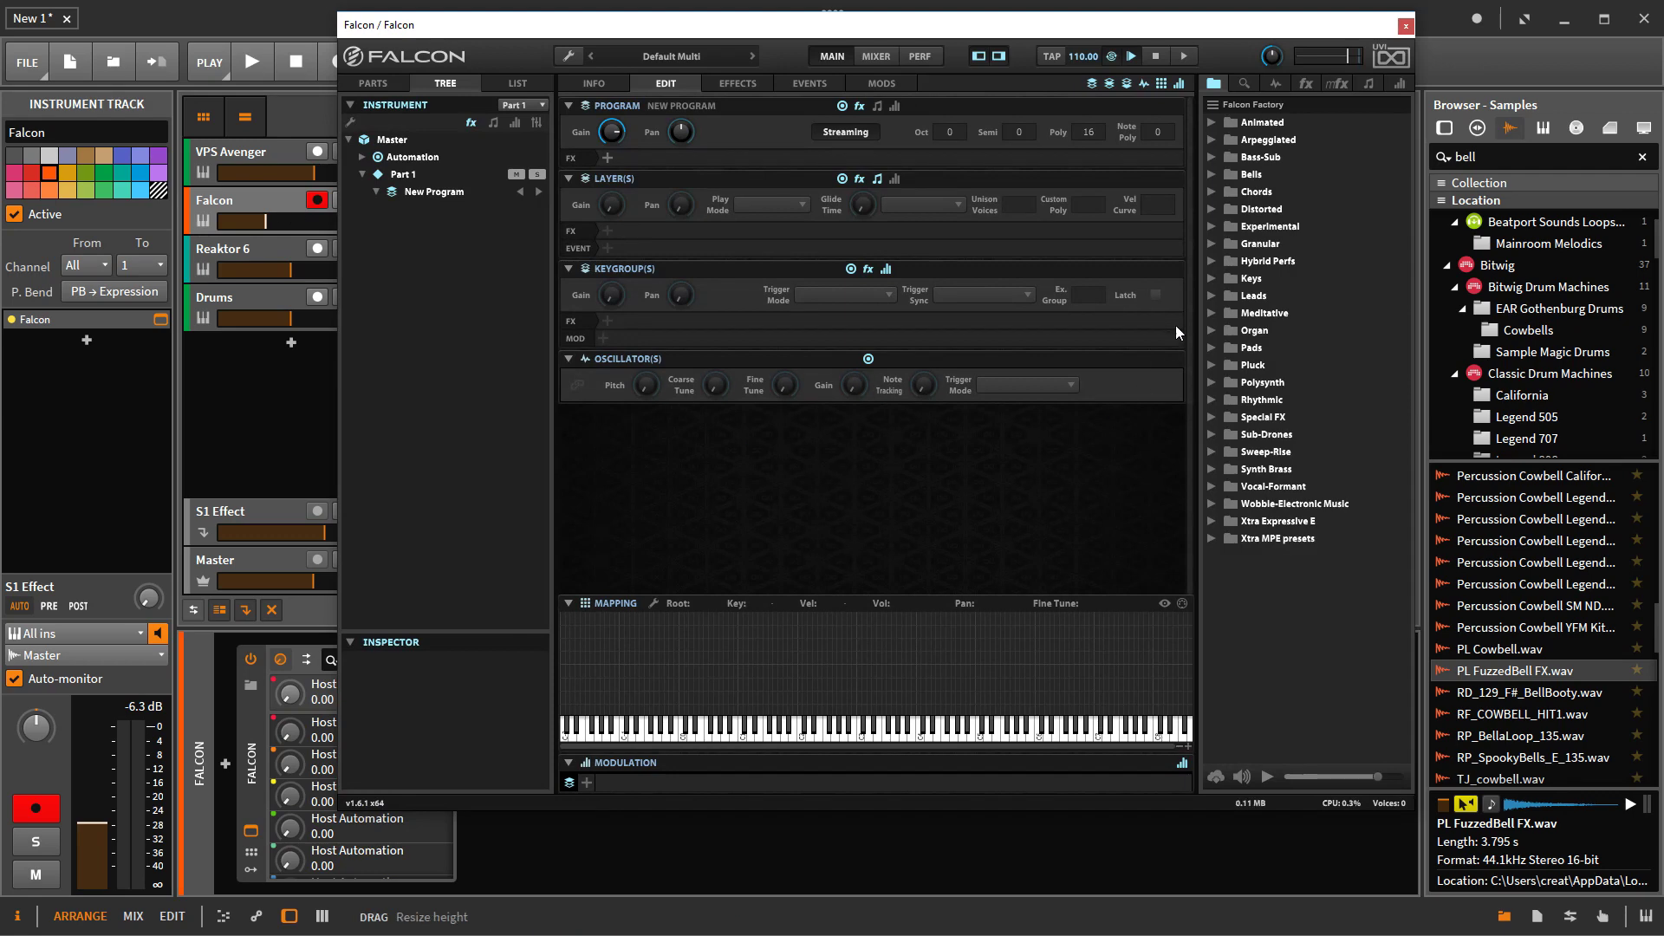
Step: Drag a Wavetable oscillator into the Mapping area, load Ring FM, and raise Wave Index to about 54%
click(1271, 86)
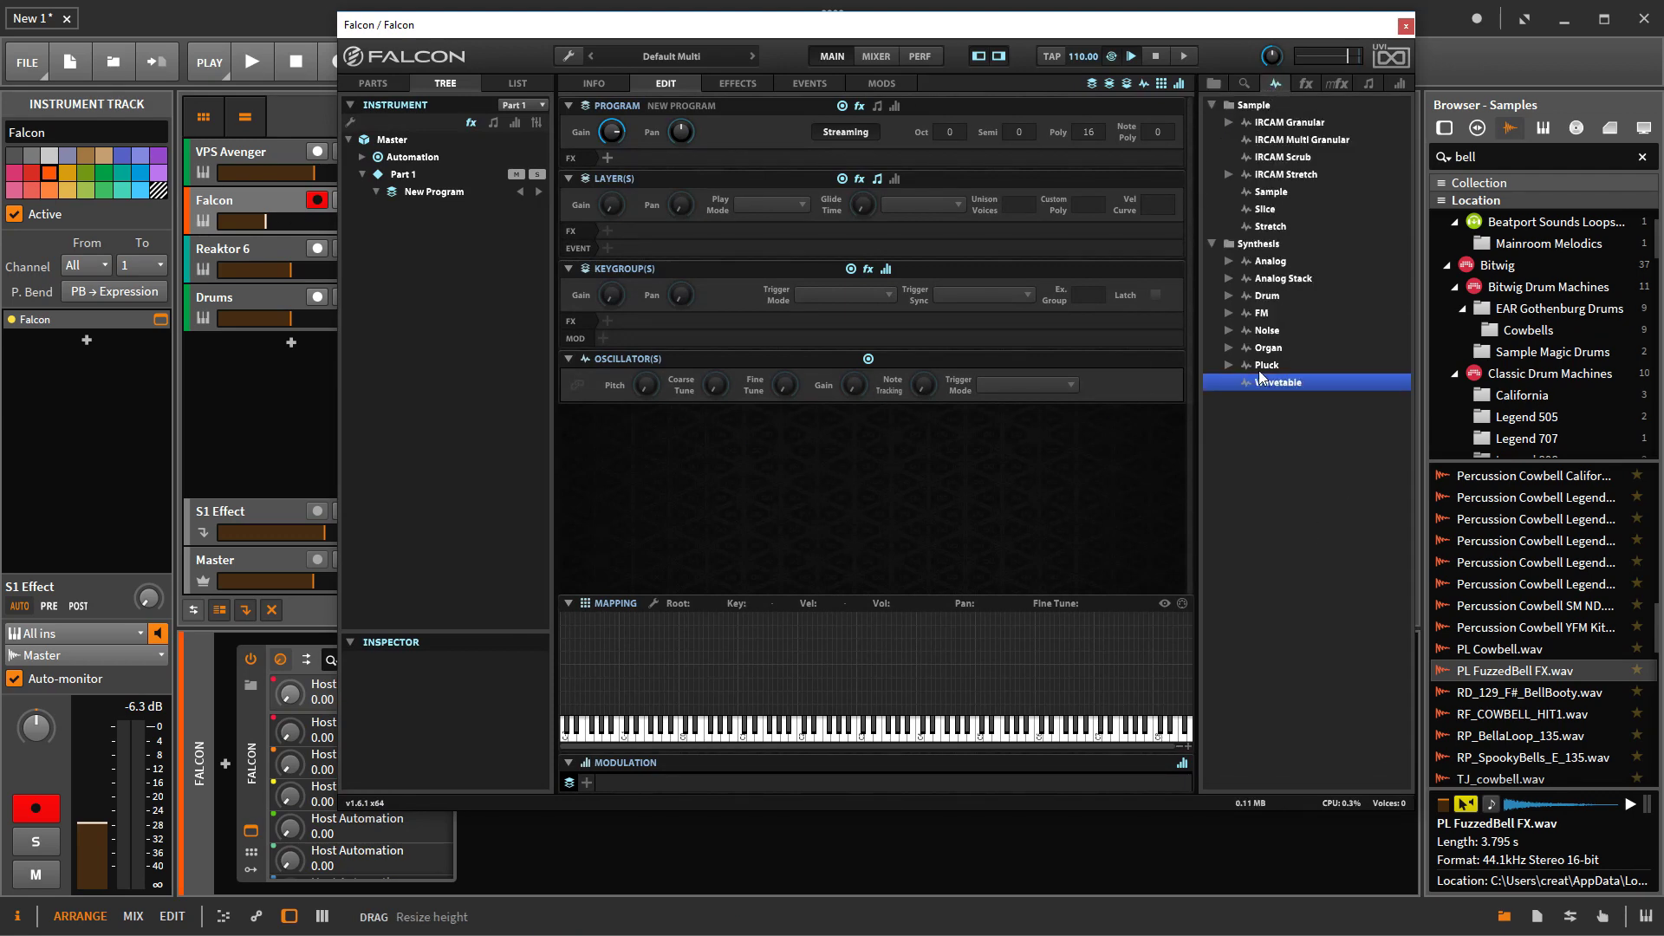
drag(1261, 377, 864, 608)
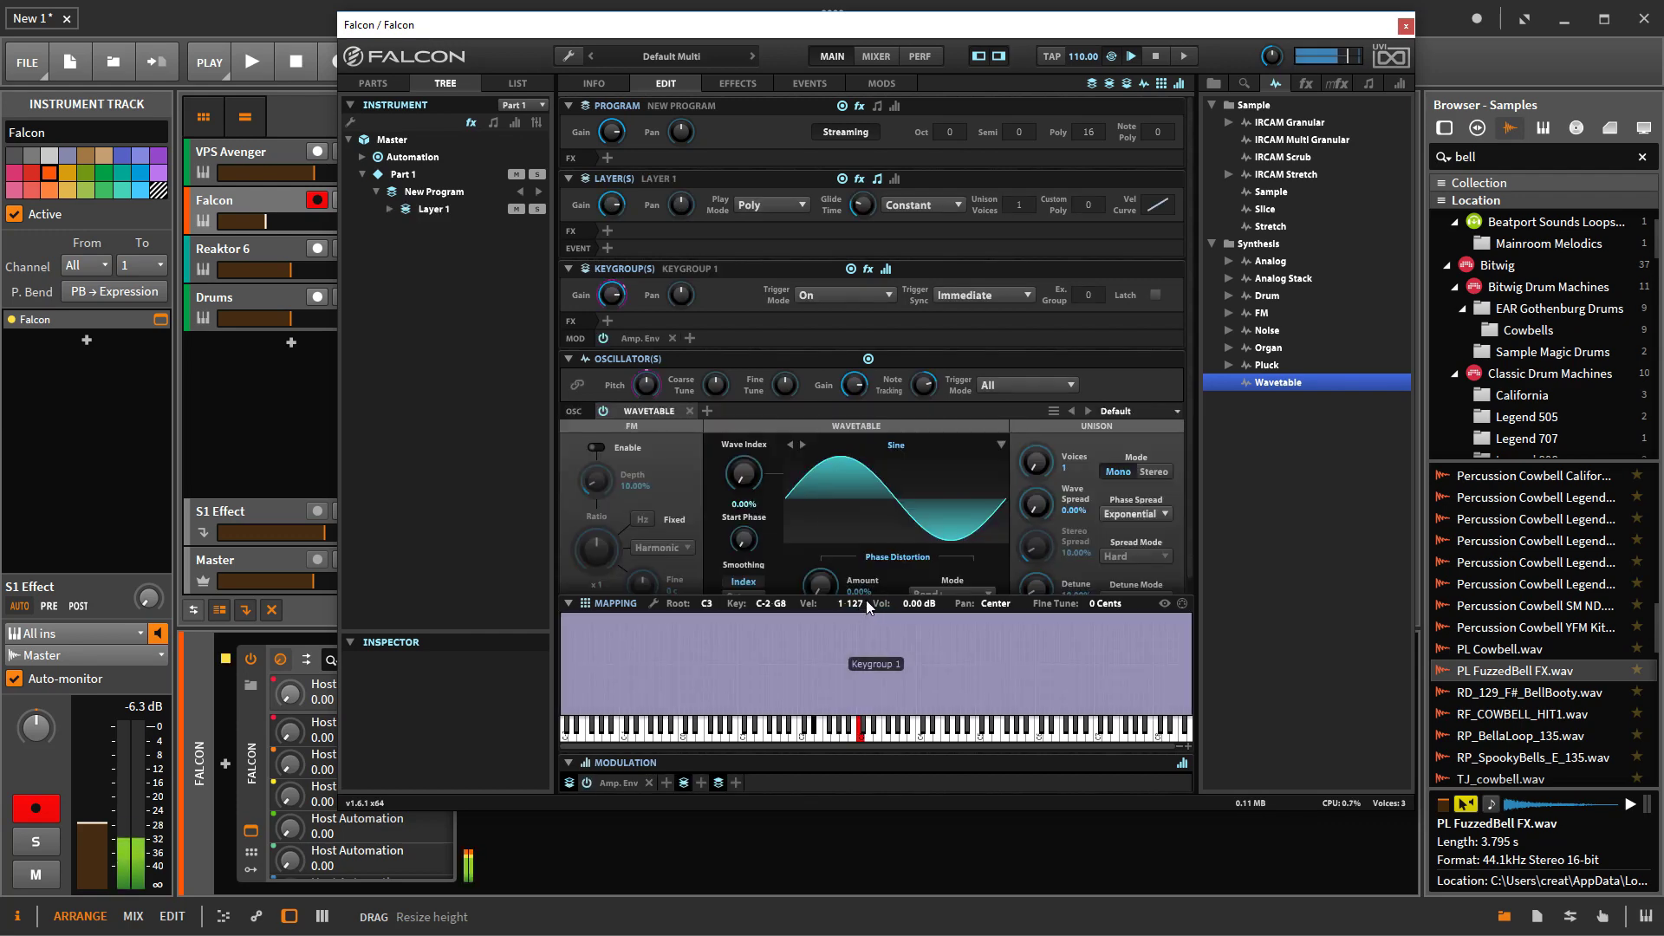
click(844, 449)
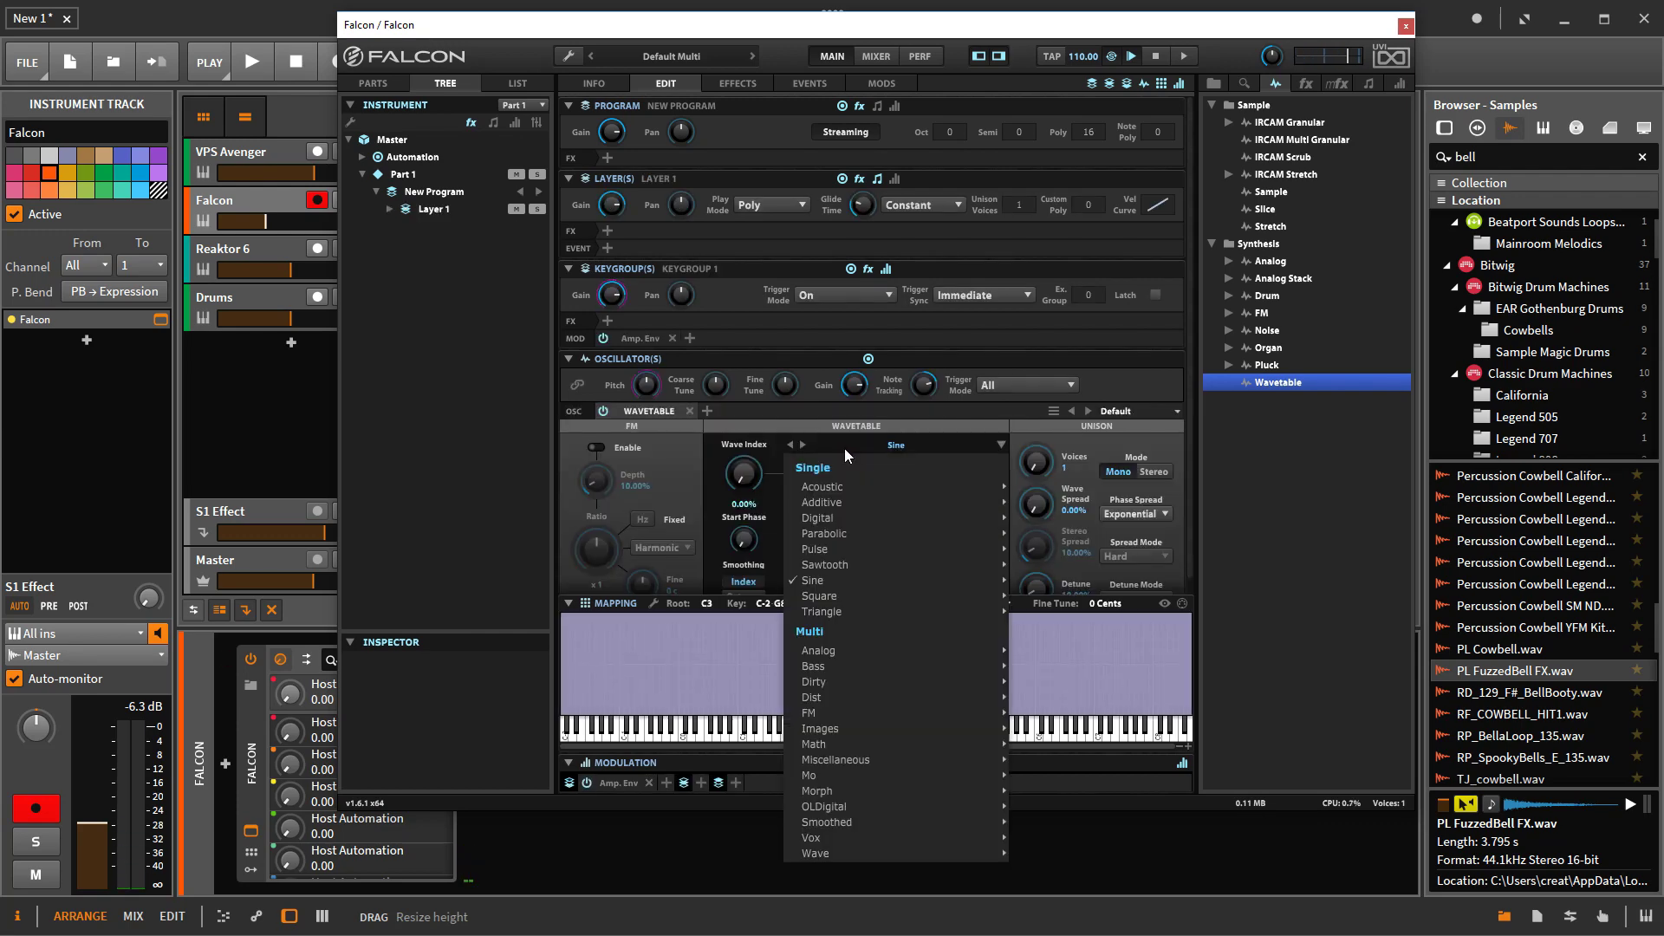
mouse_move(837, 652)
click(1080, 542)
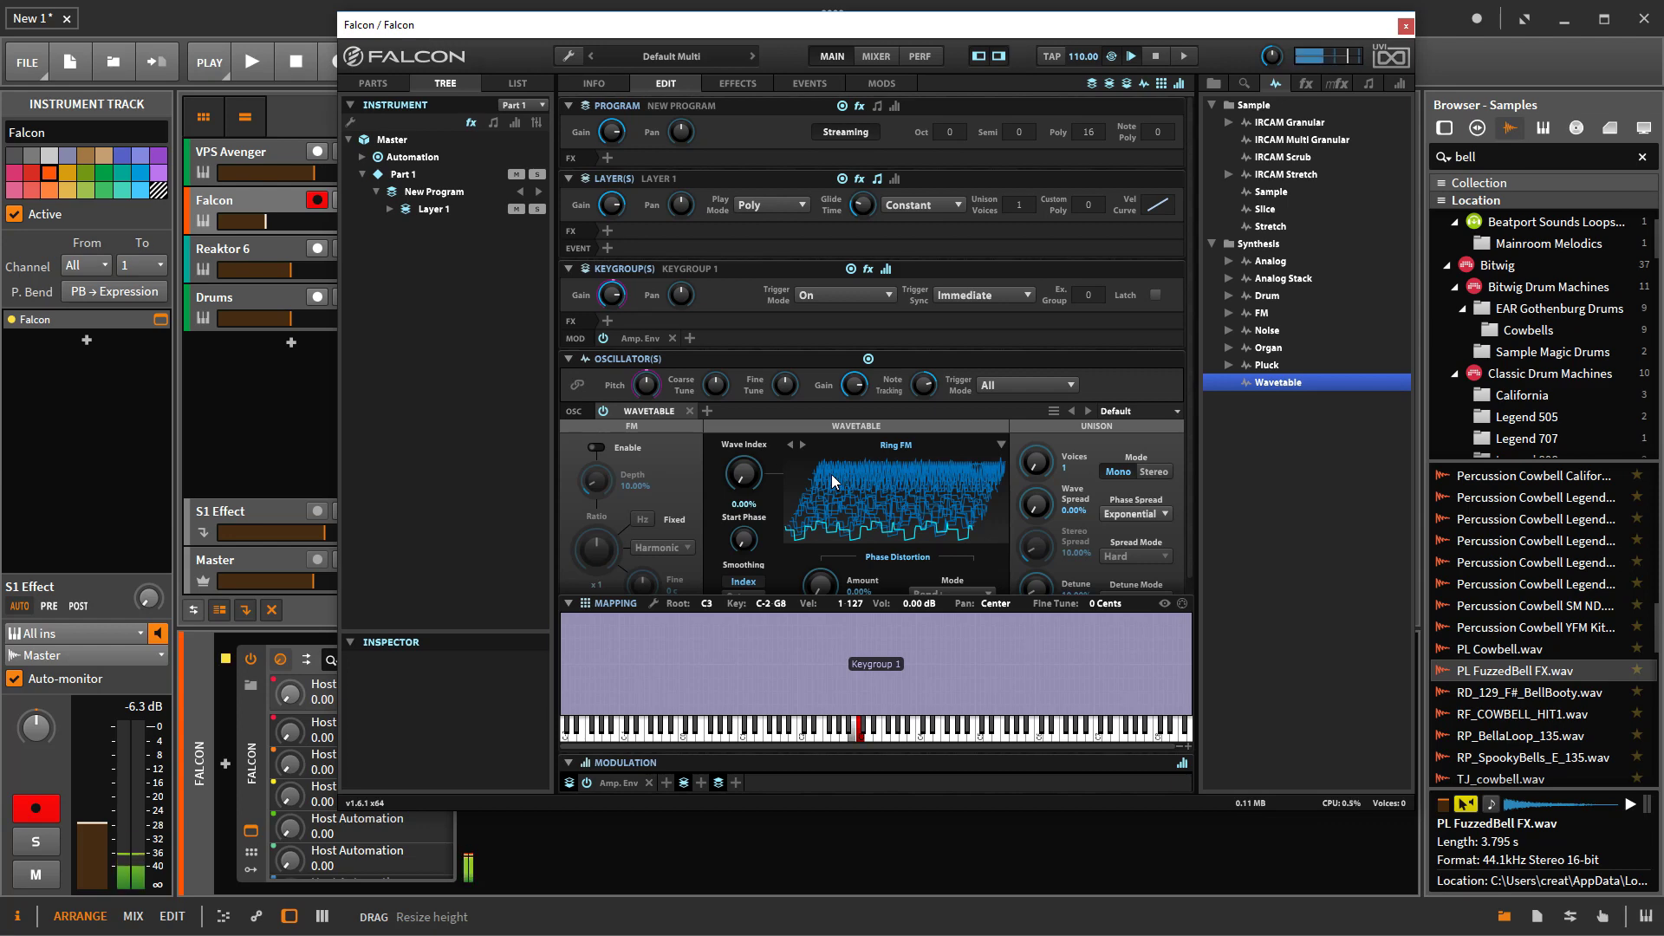
drag(743, 473, 752, 357)
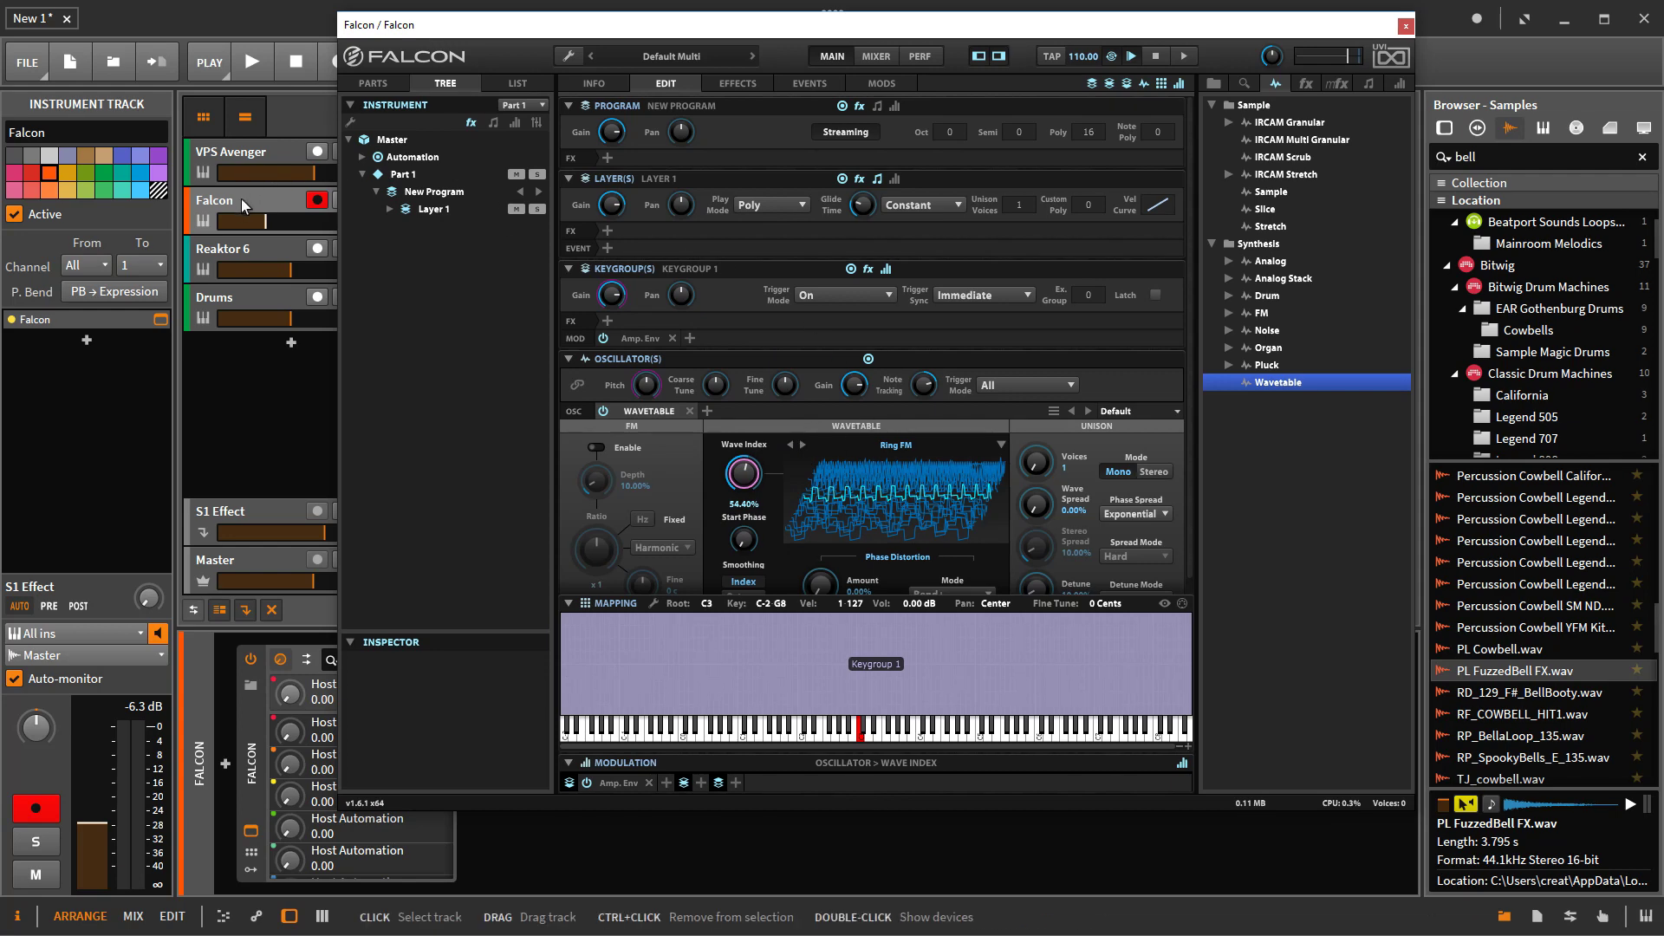
Step: In Reaktor 6's Player browser, load Spark.rkplr from the Spark folder, confirming the prompt
click(244, 152)
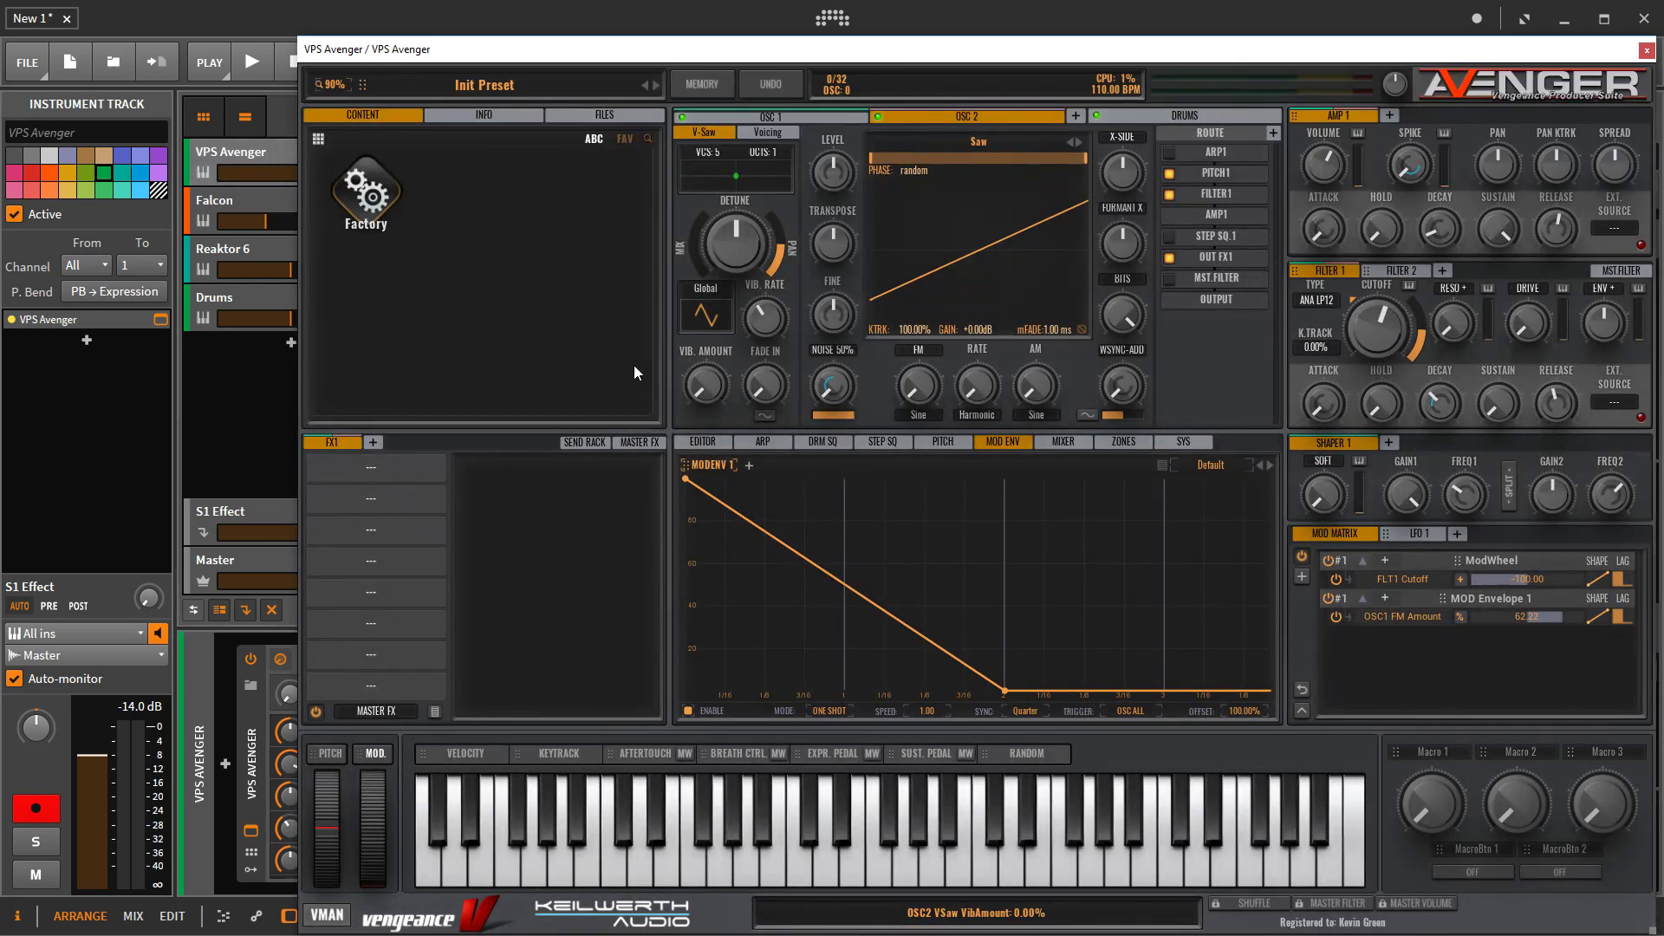
click(235, 250)
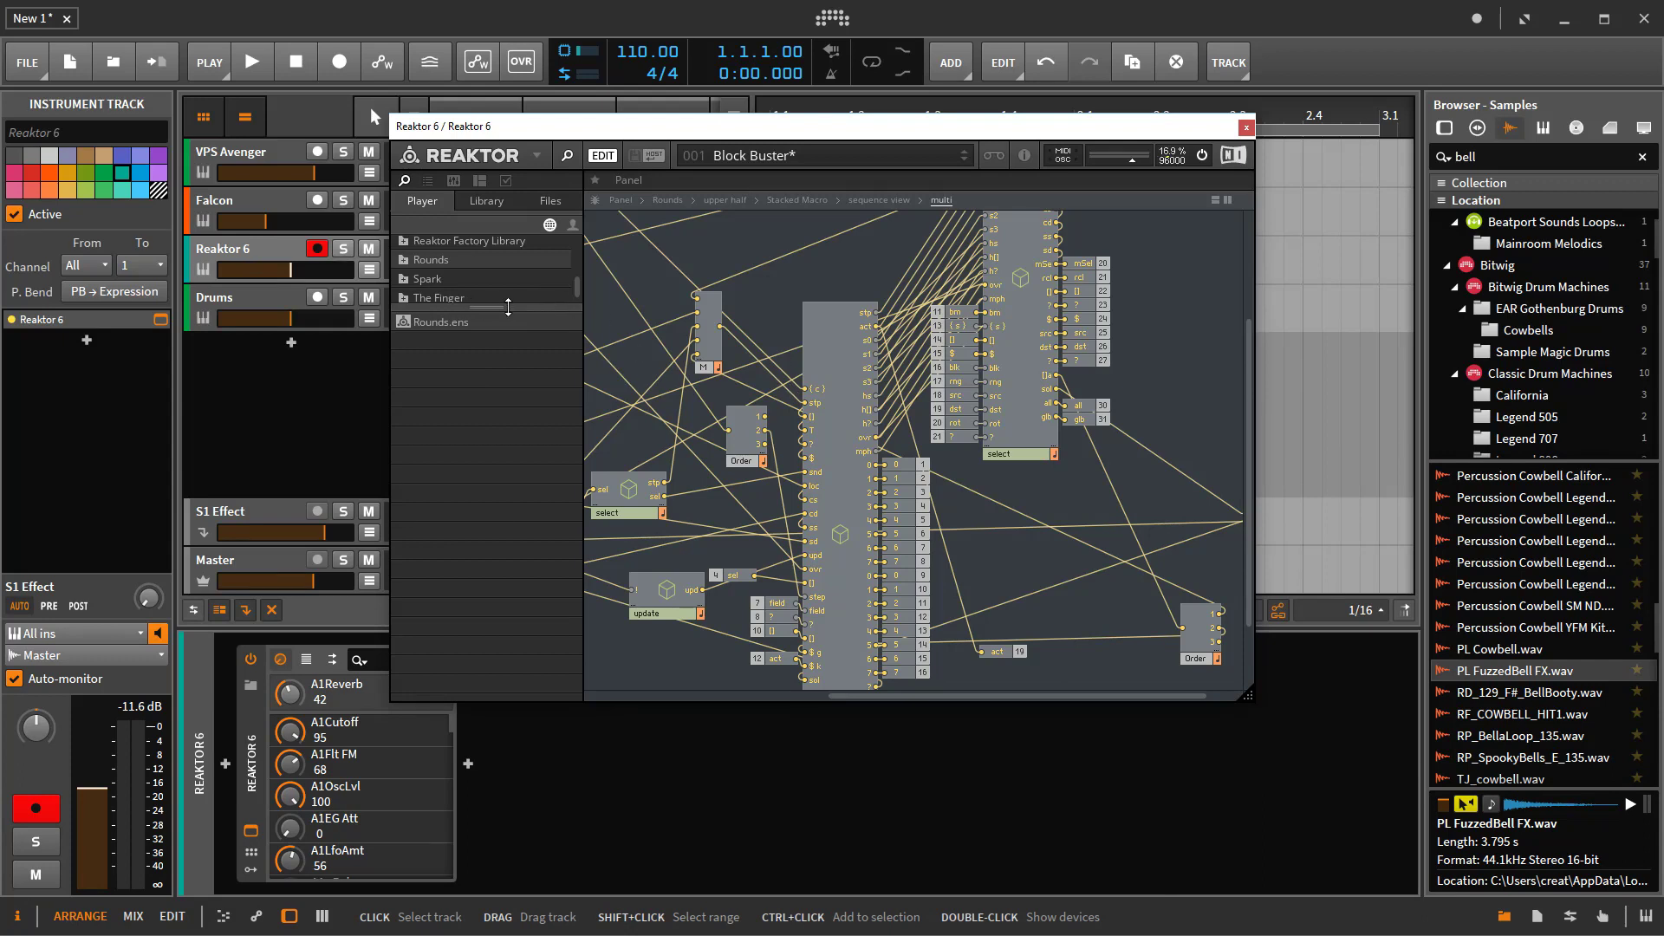
drag(577, 288, 578, 298)
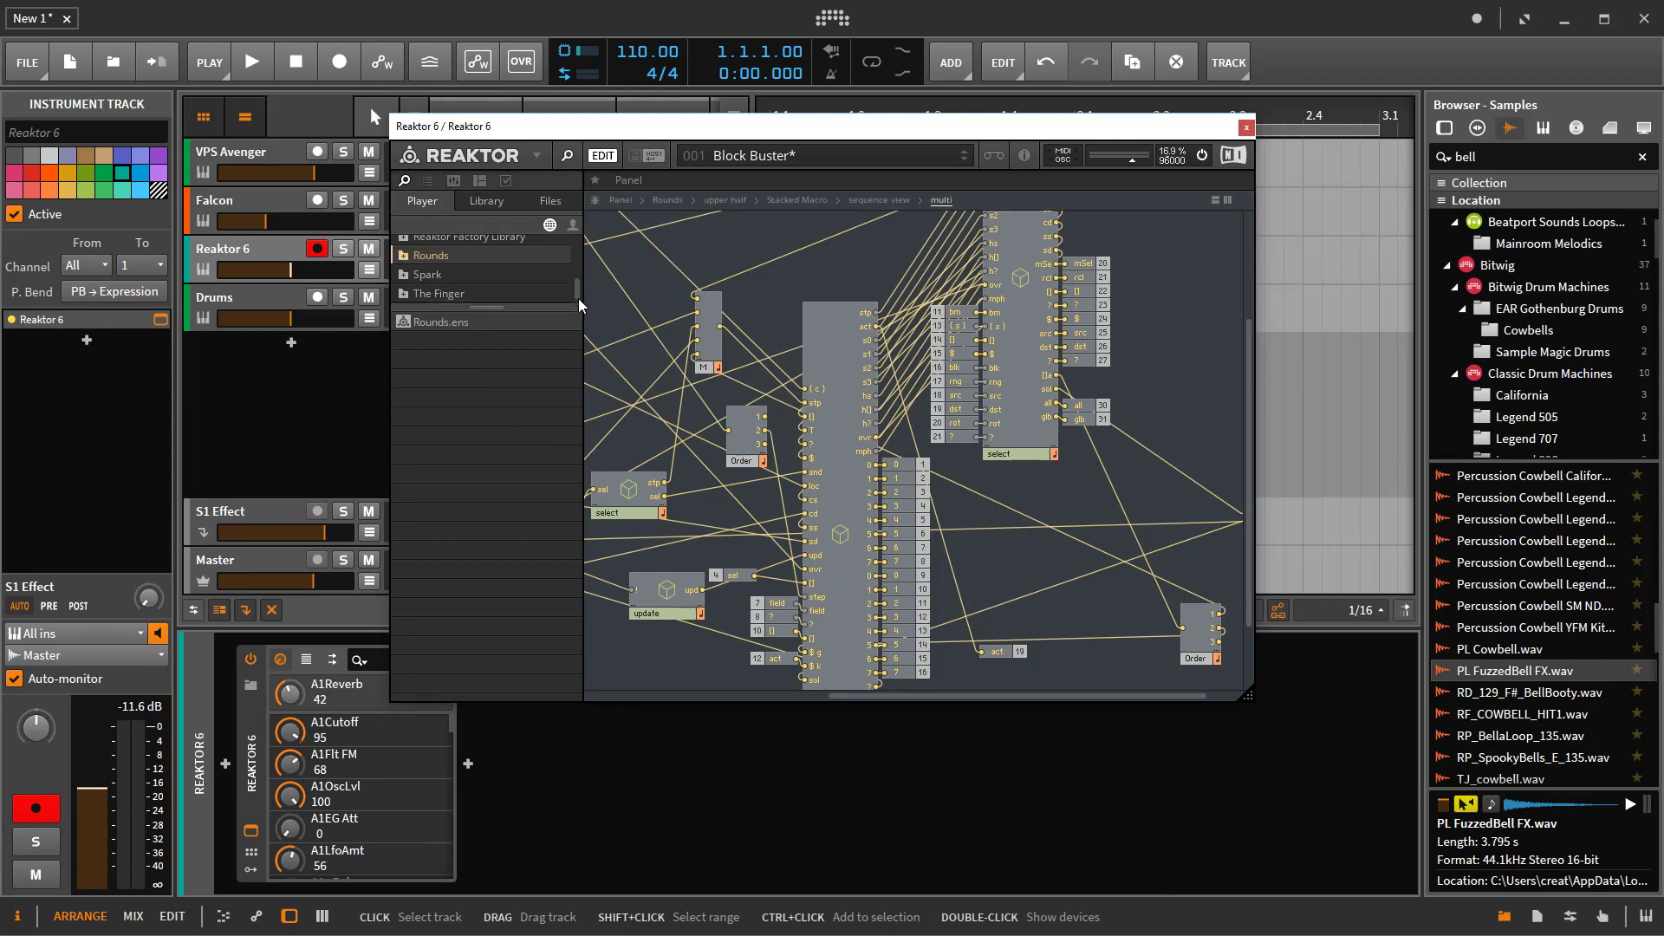
click(435, 274)
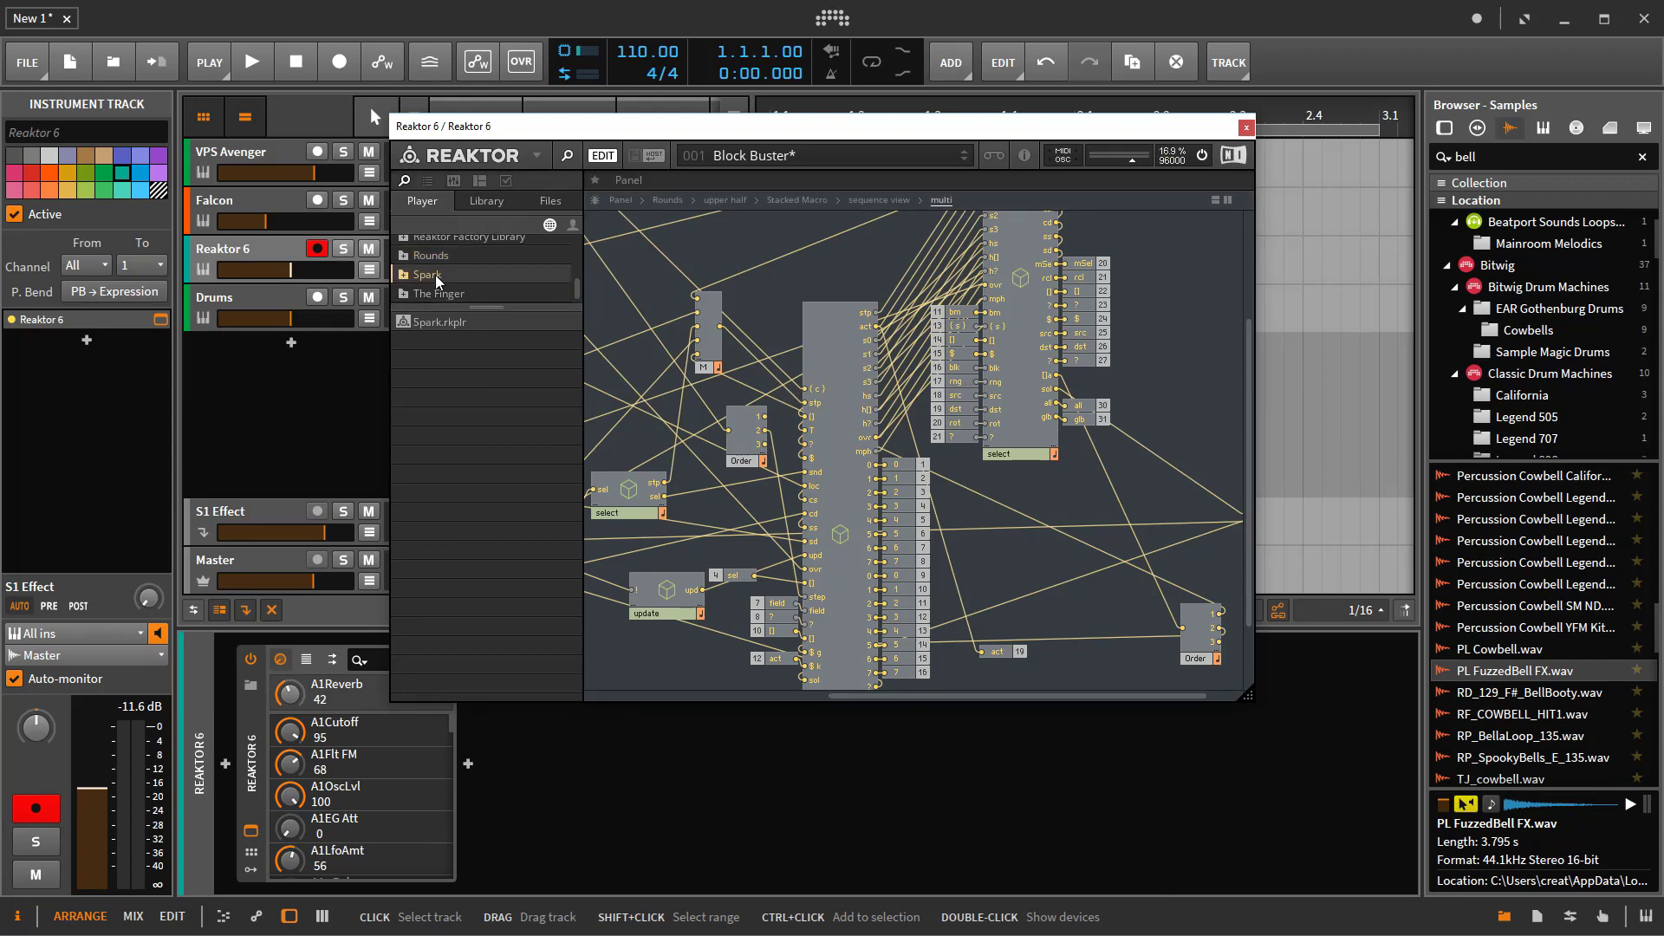
double_click(429, 320)
key(Return)
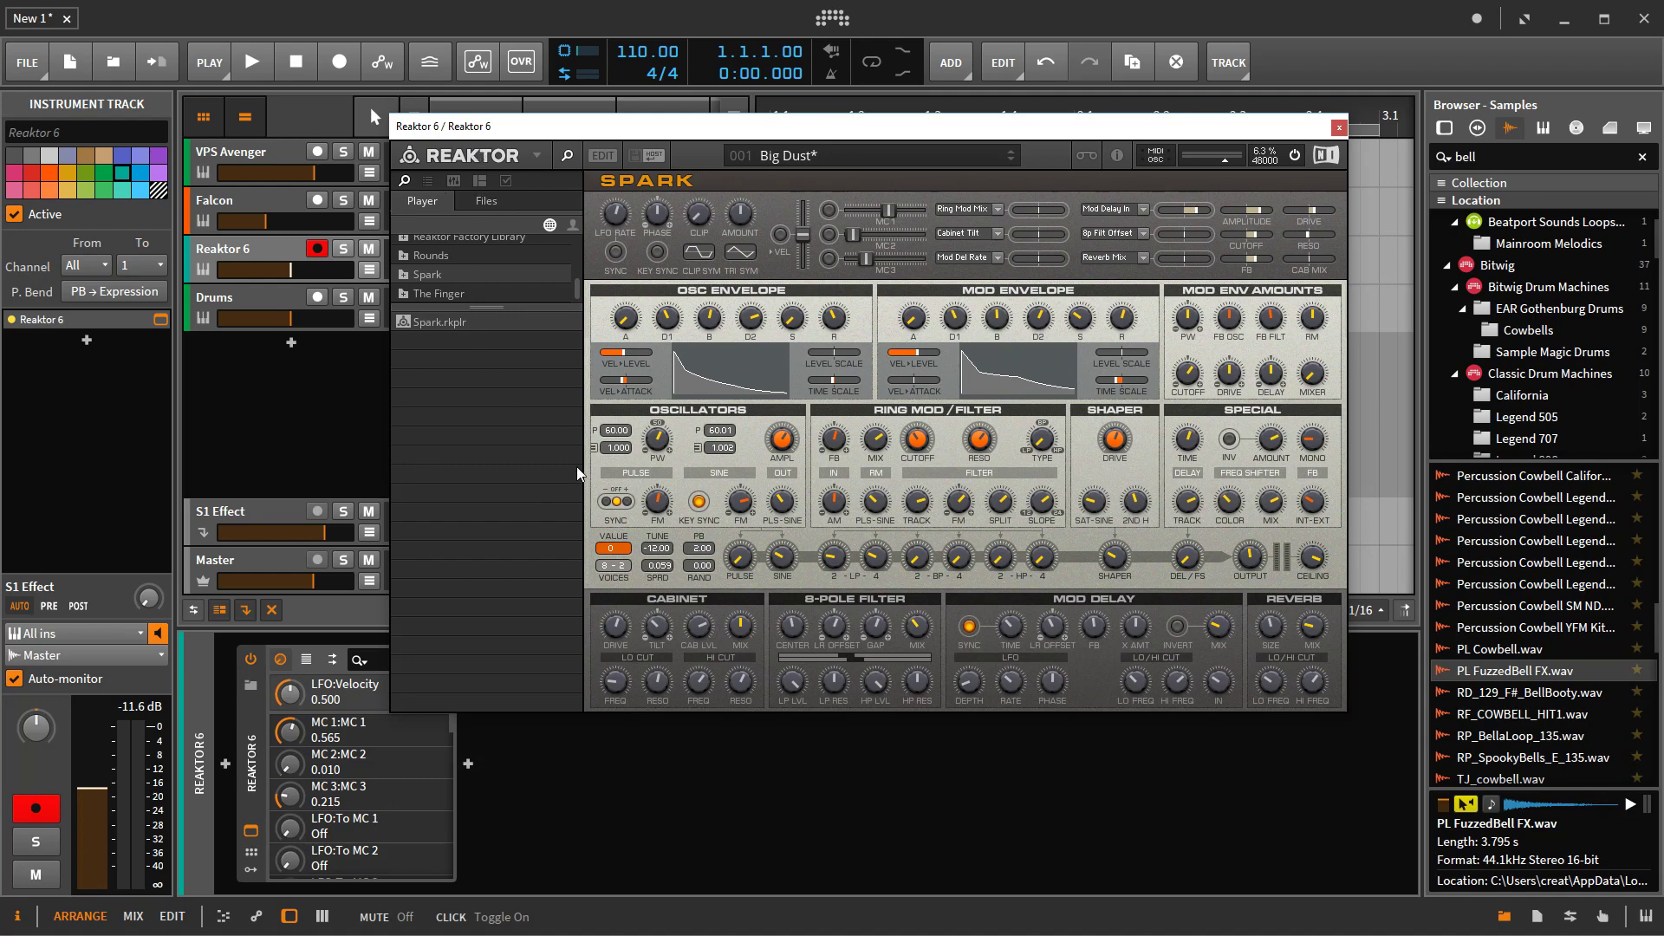
Step: Reopen Falcon showing the New Program's Ring FM wavetable at 54.40% wave index
click(247, 195)
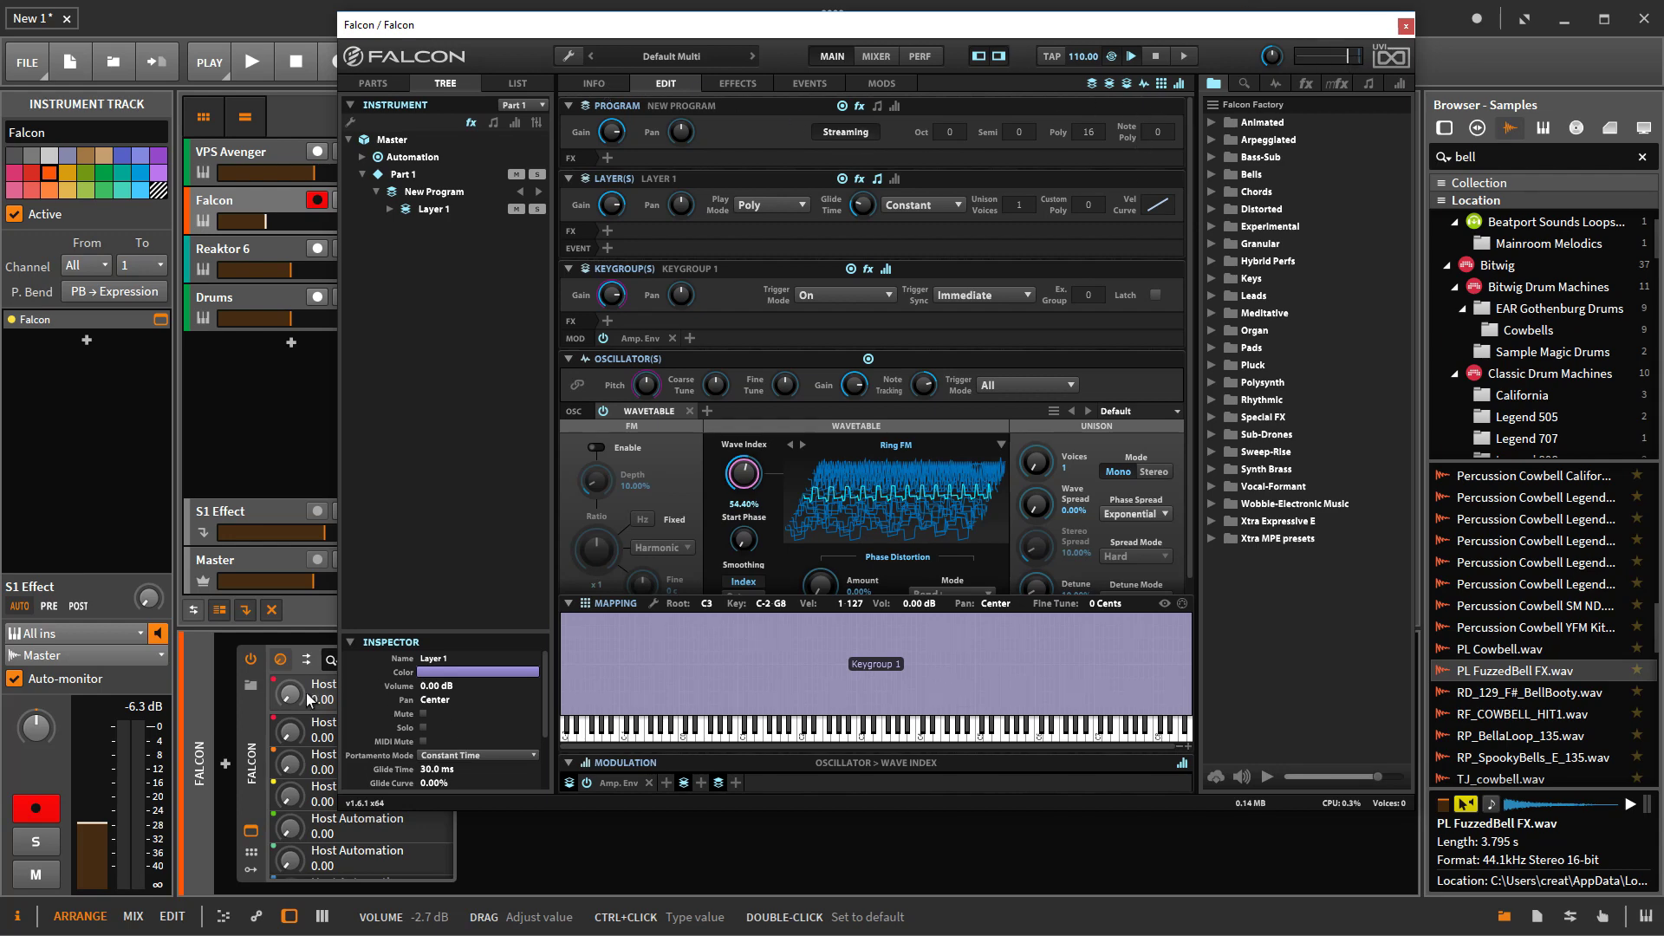
Step: Show the Falcon device's remote controls and expand the Super Wavetable Synth program, Layer 1 and Layer 2
right_click(257, 770)
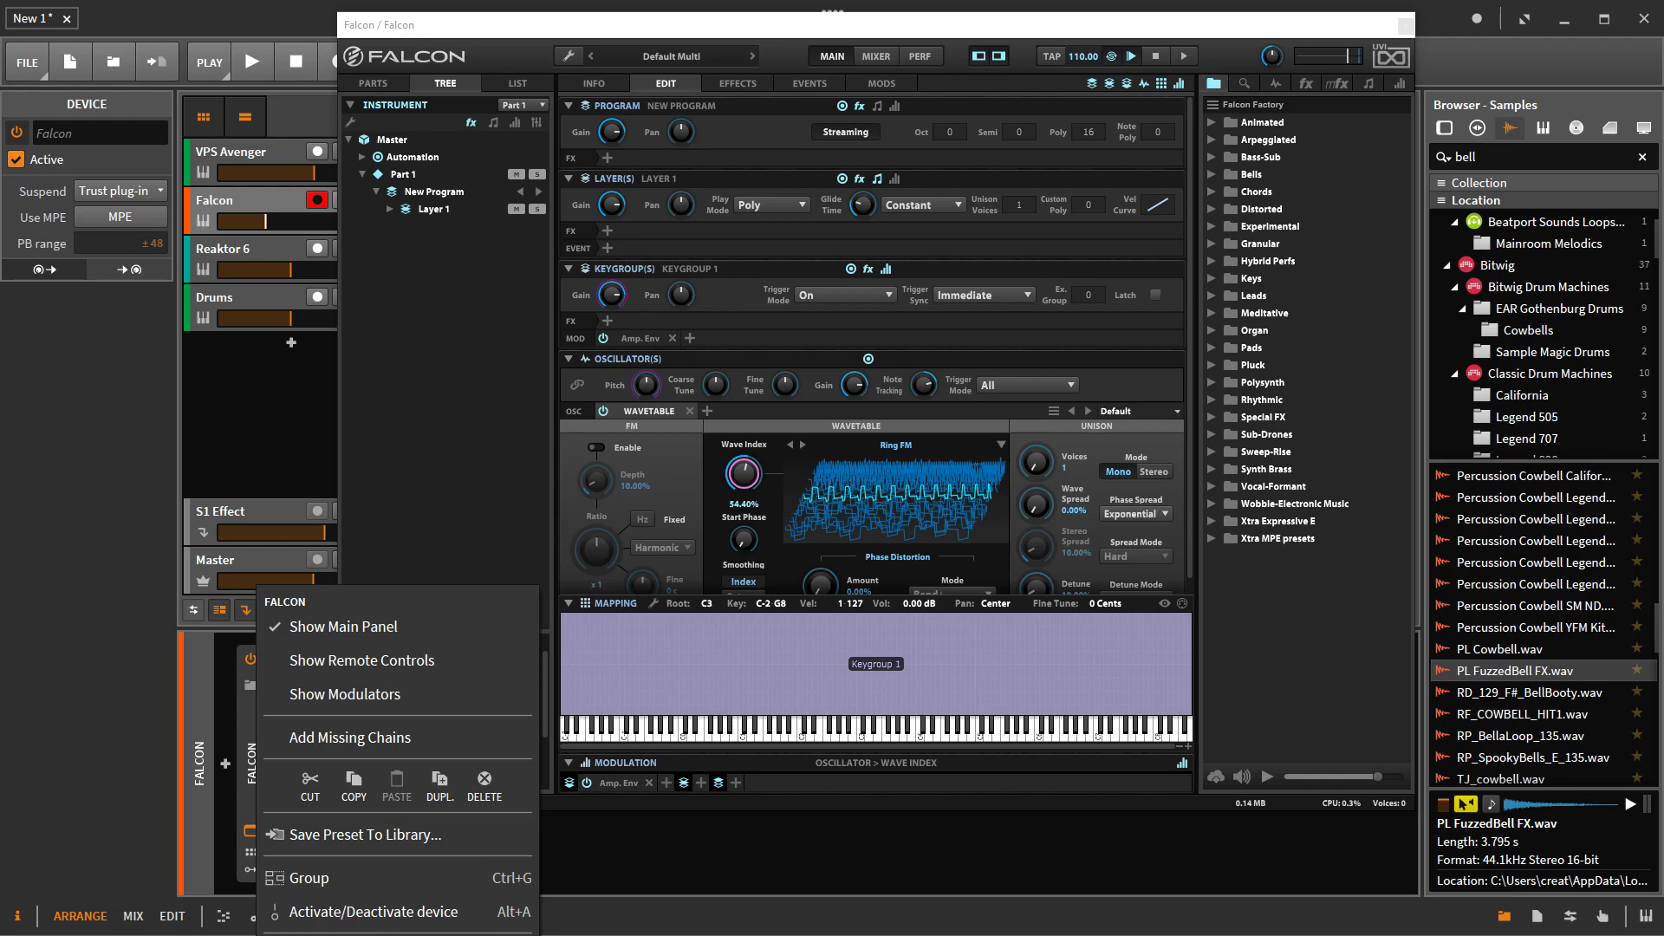
click(361, 660)
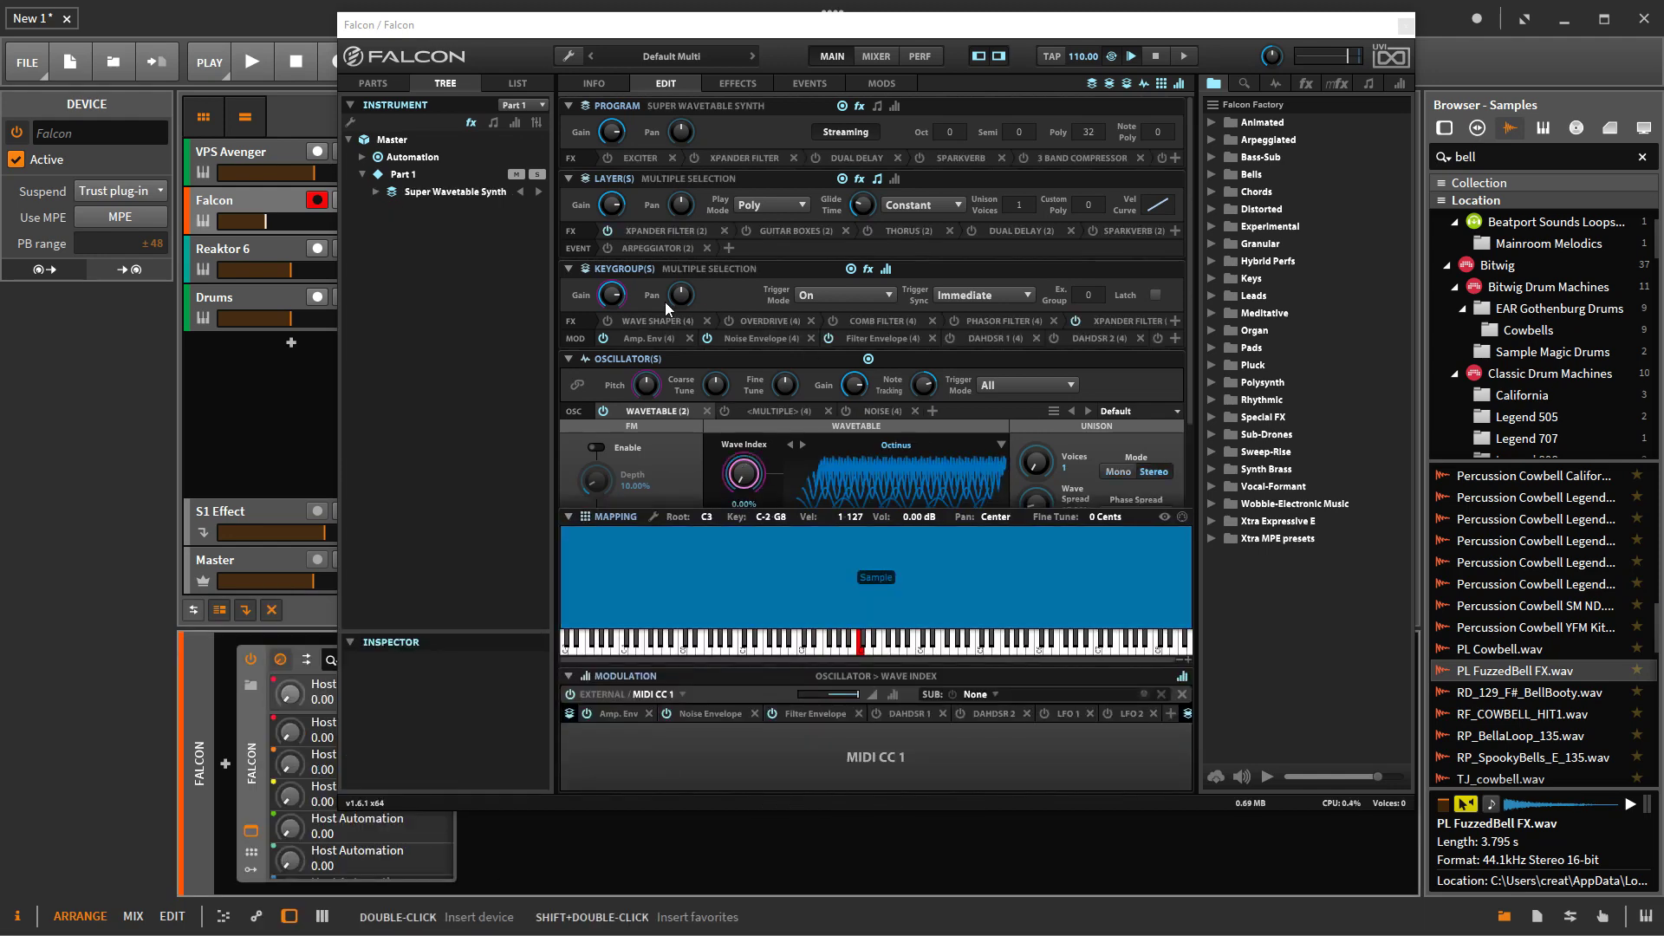
click(376, 191)
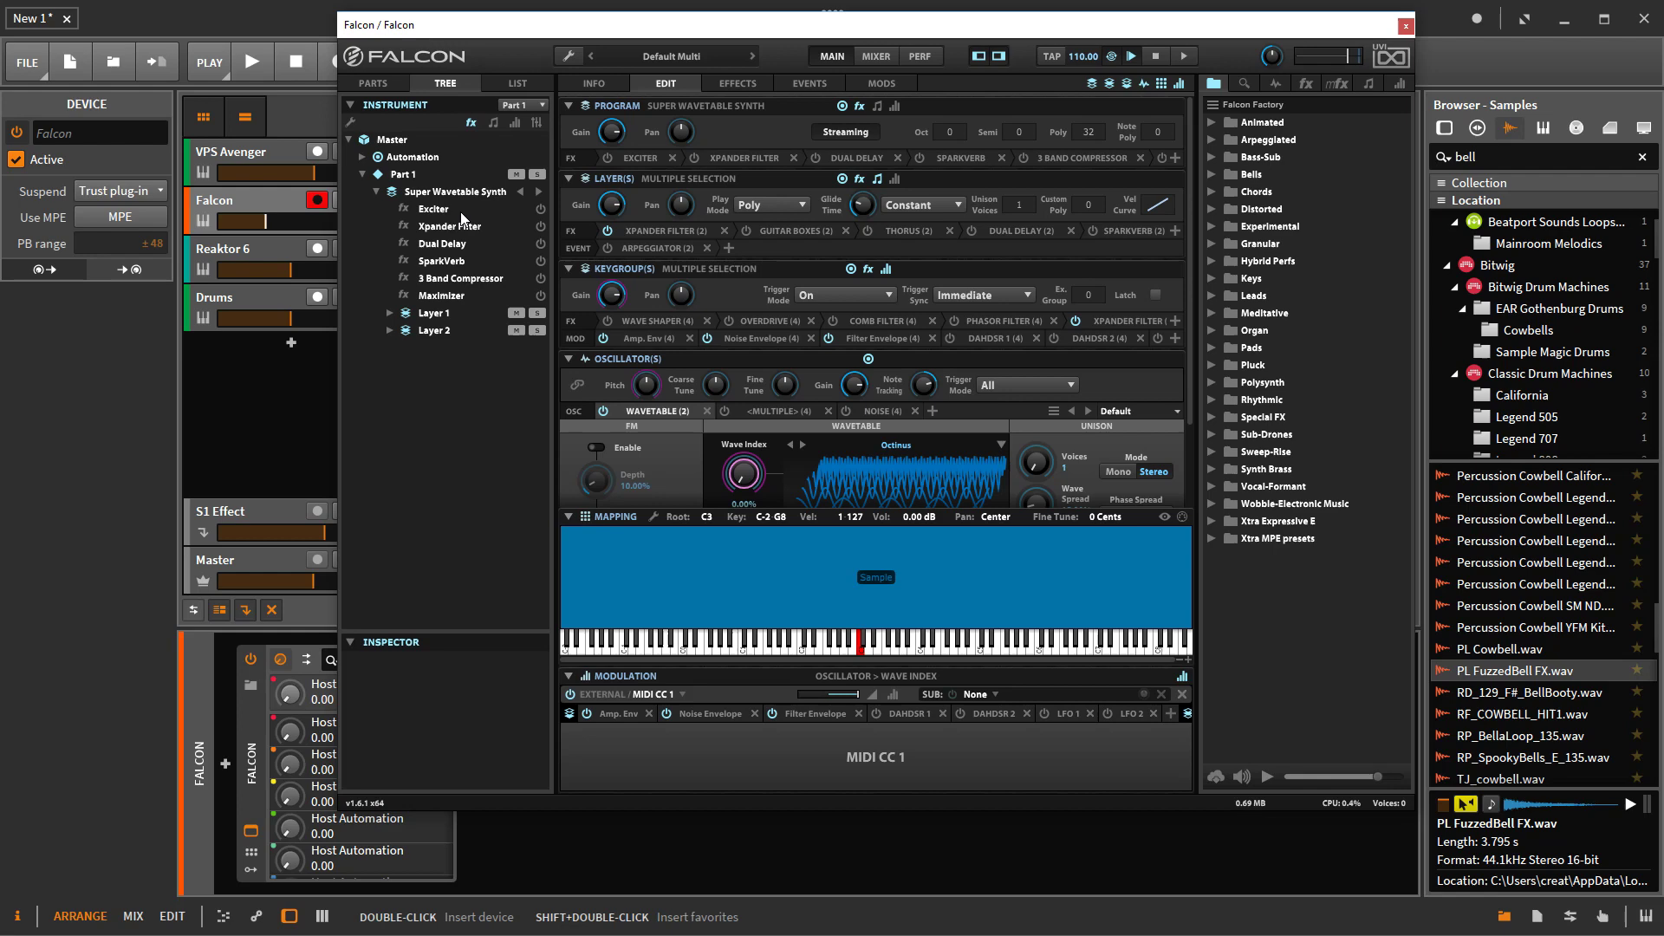
click(388, 313)
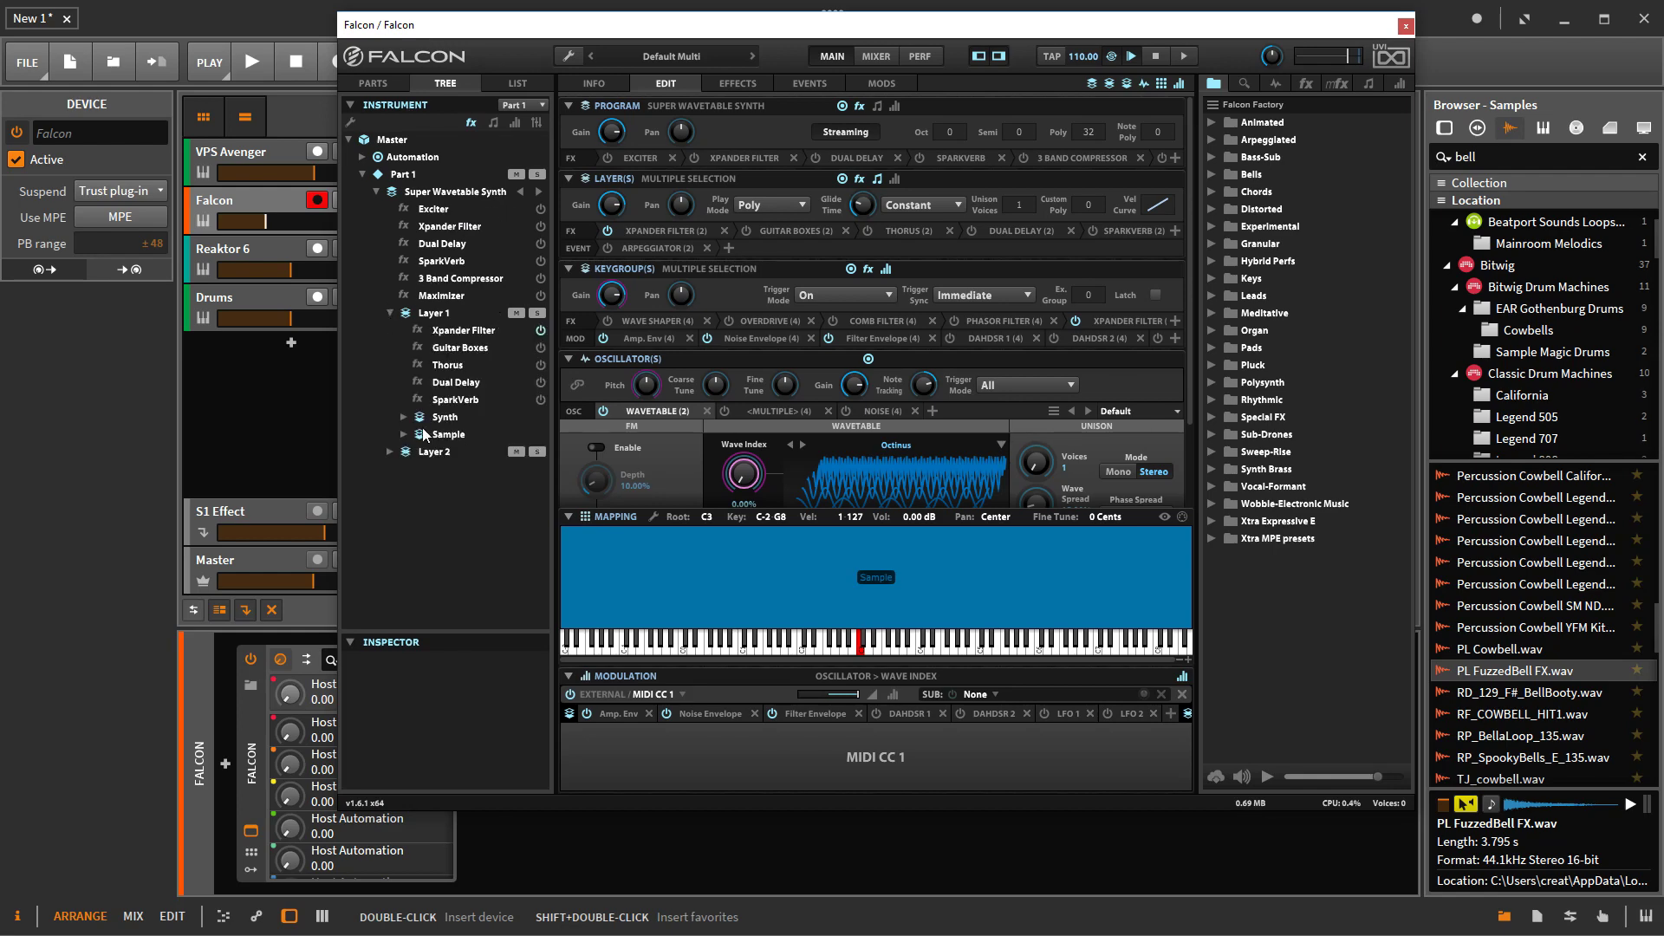
click(388, 452)
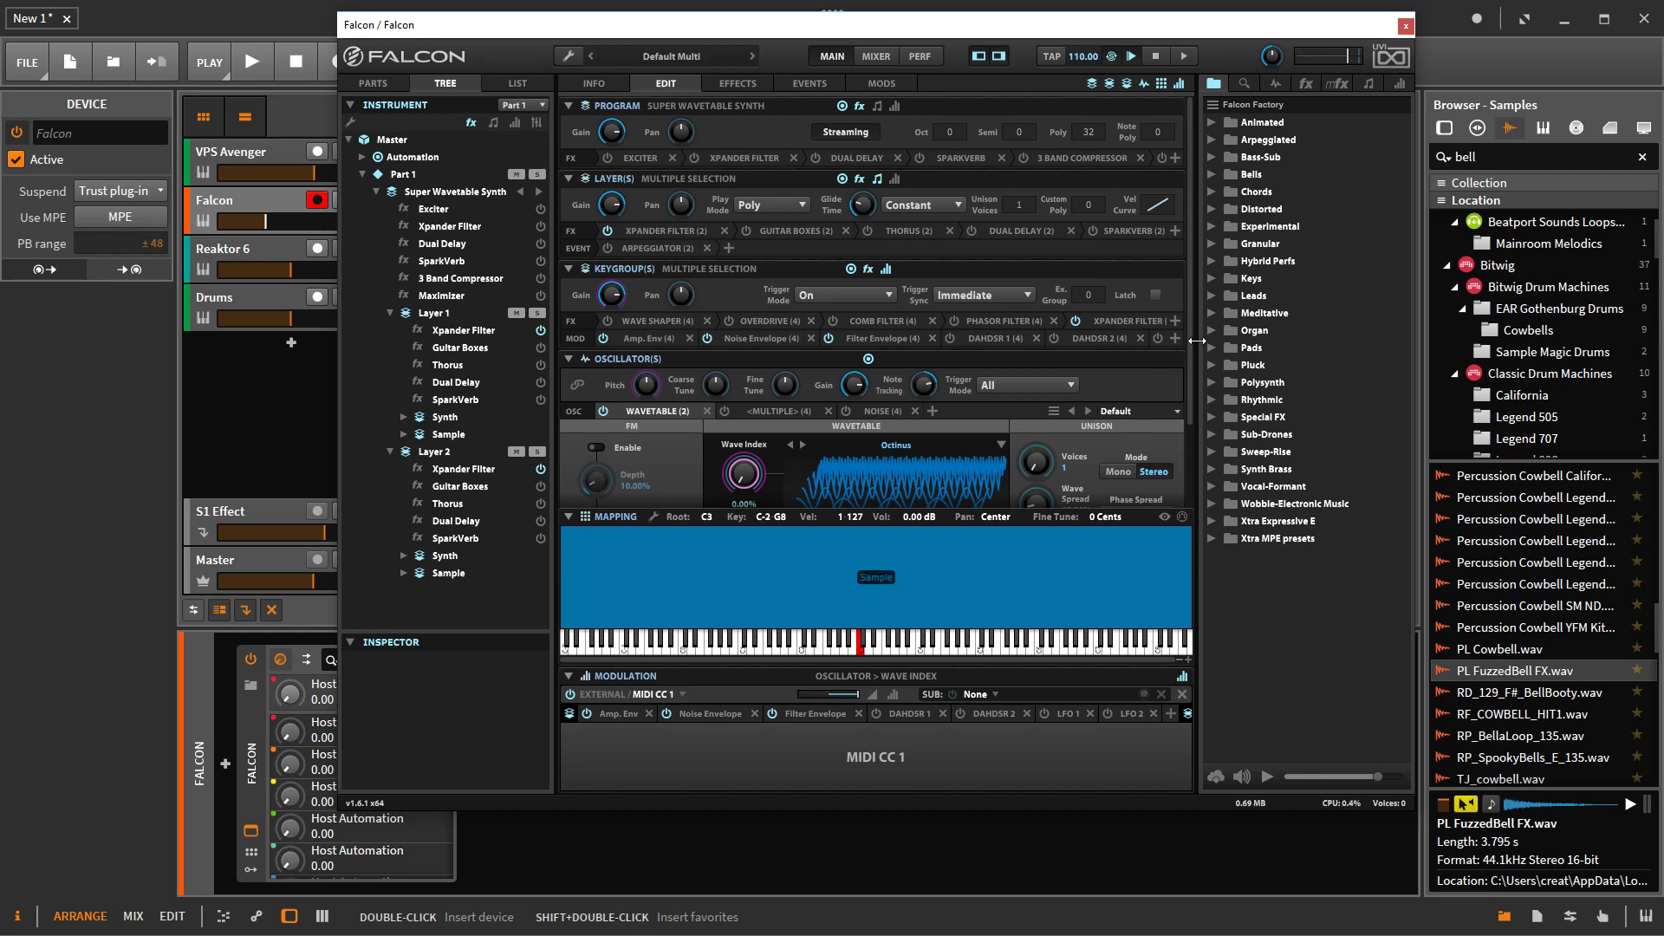
Step: Adjust the Octinus wavetable's Wave Index up and down until it settles at 28.80%
scroll(1189, 345, down, 3)
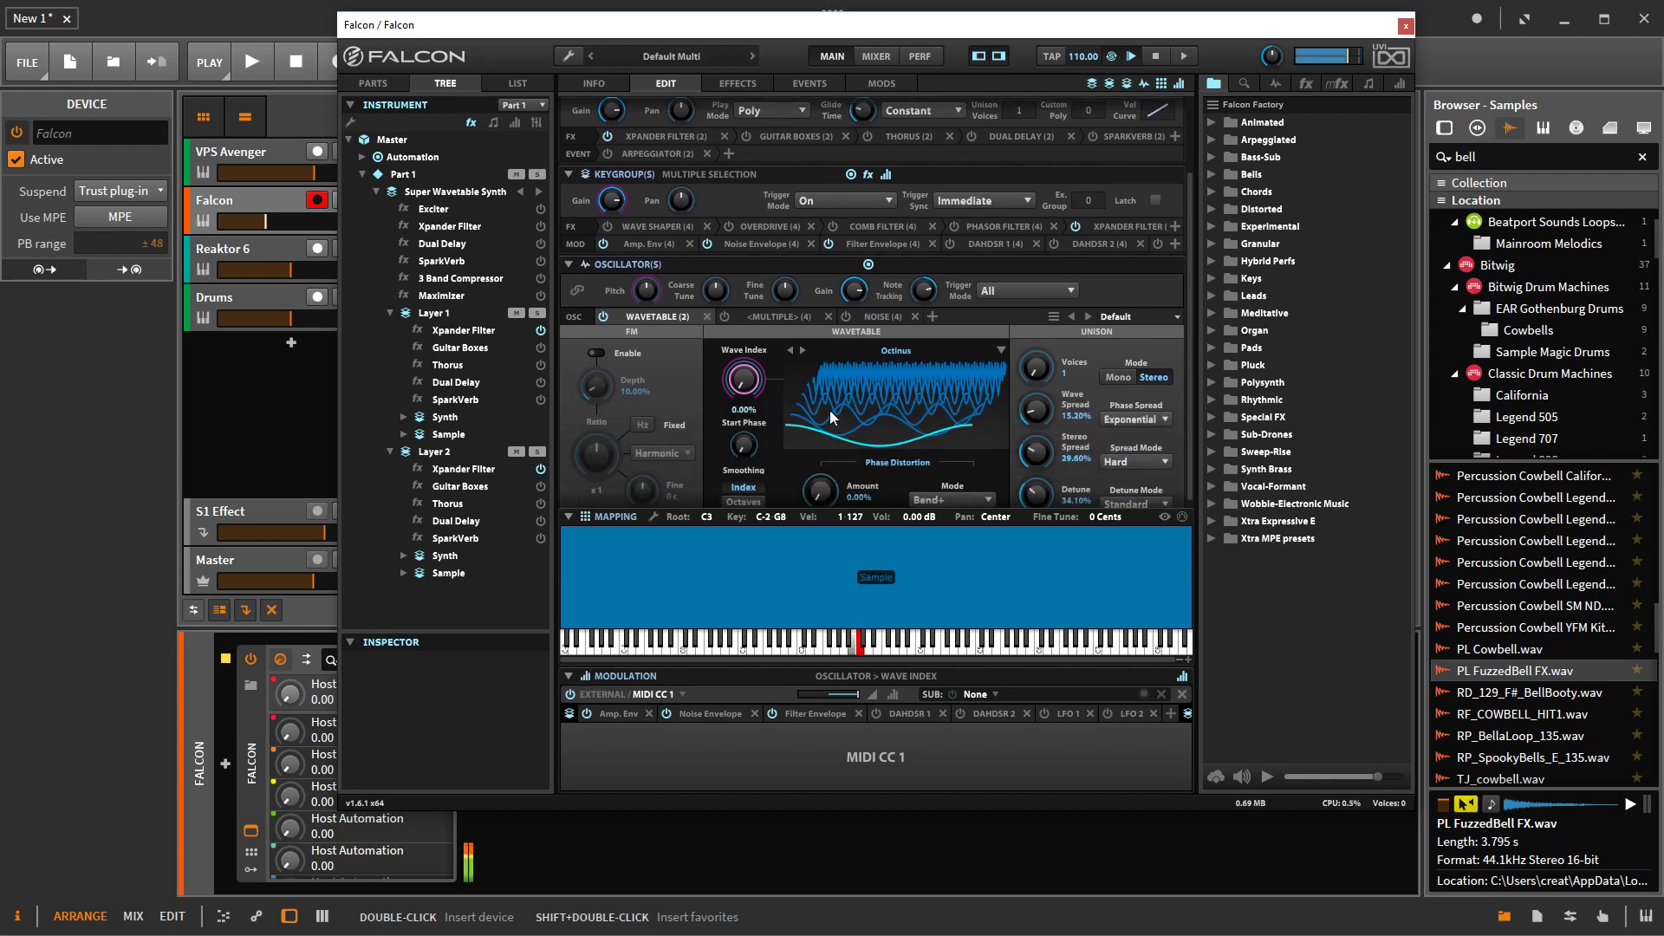
drag(759, 387, 731, 290)
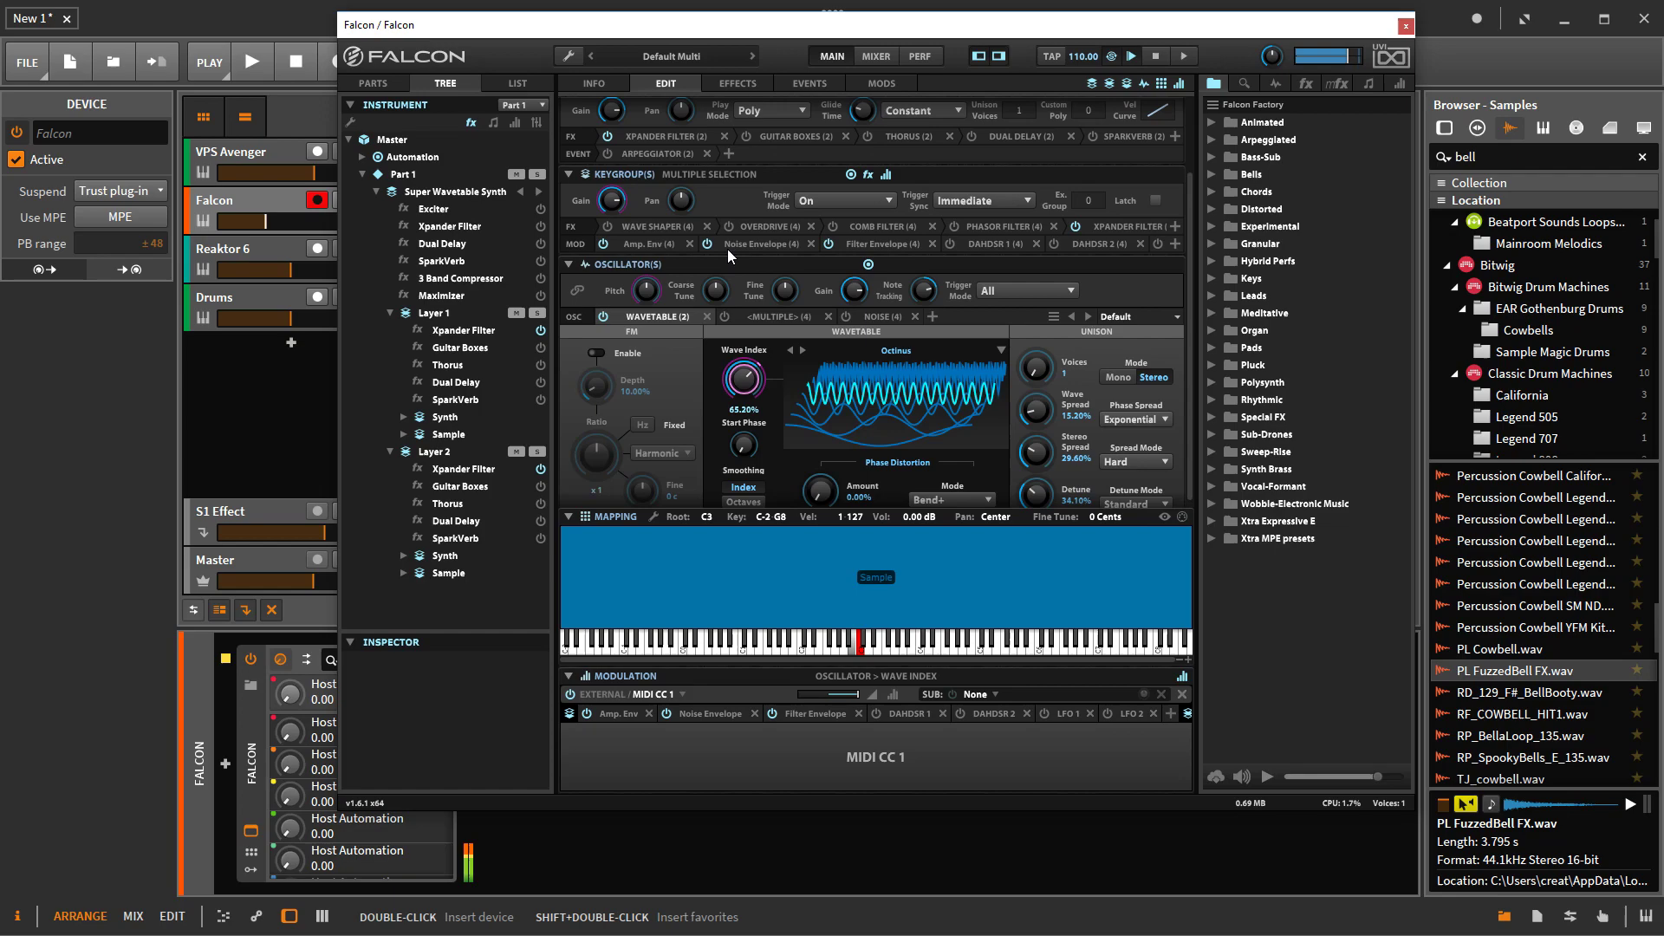
drag(738, 223, 721, 341)
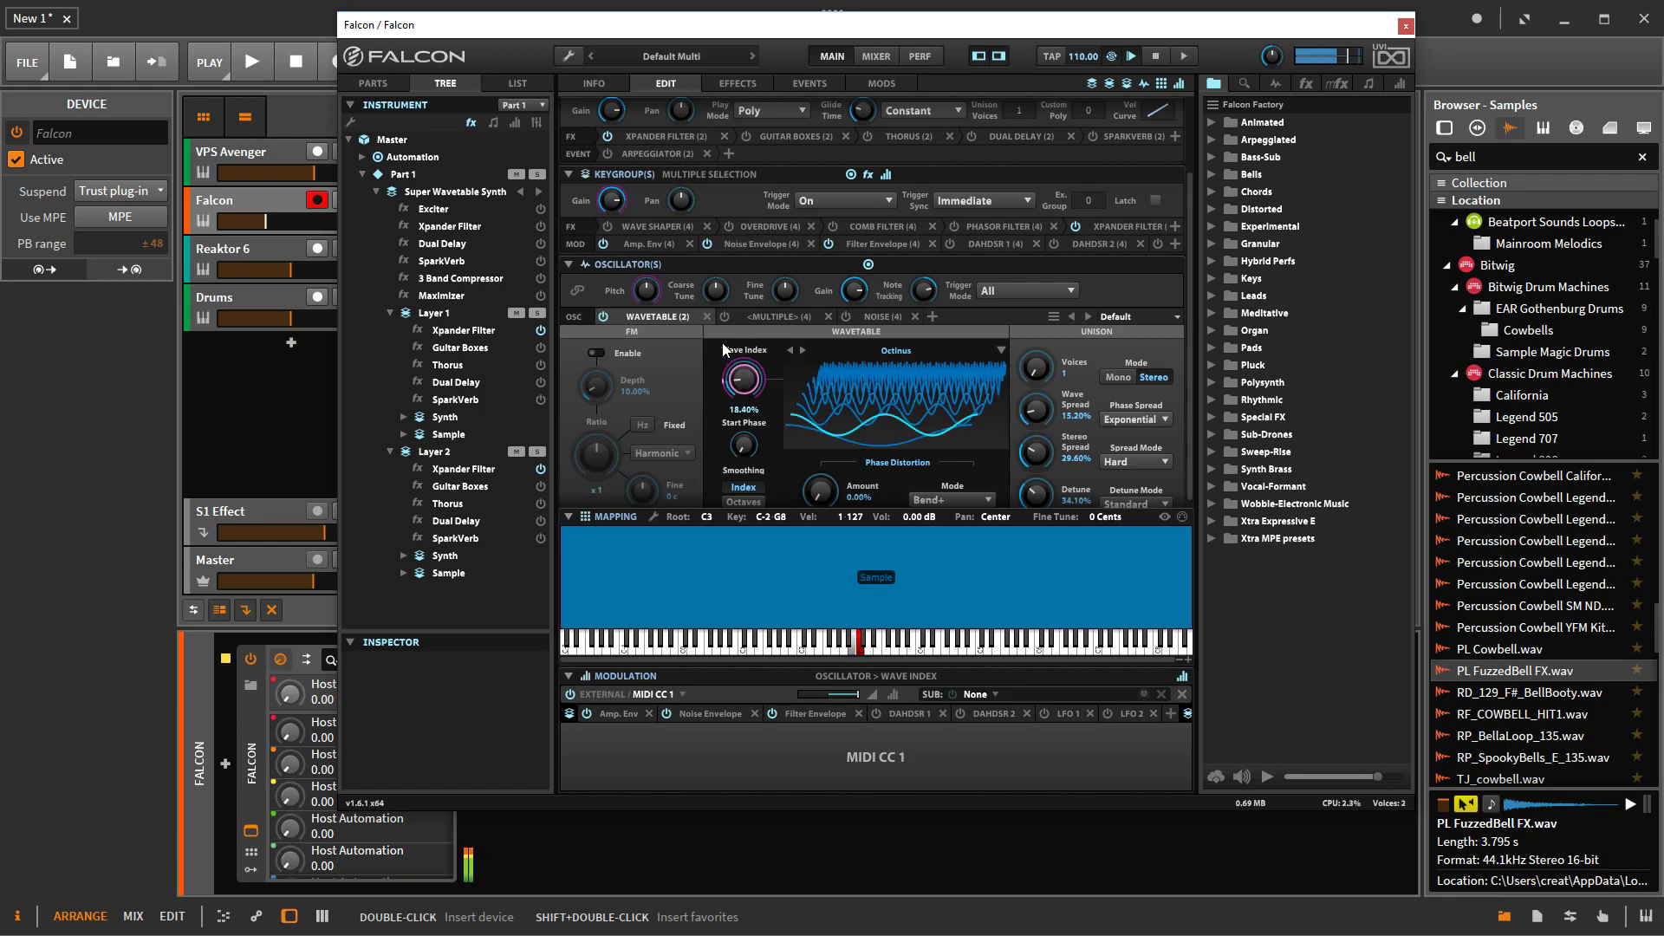
drag(510, 22, 606, 33)
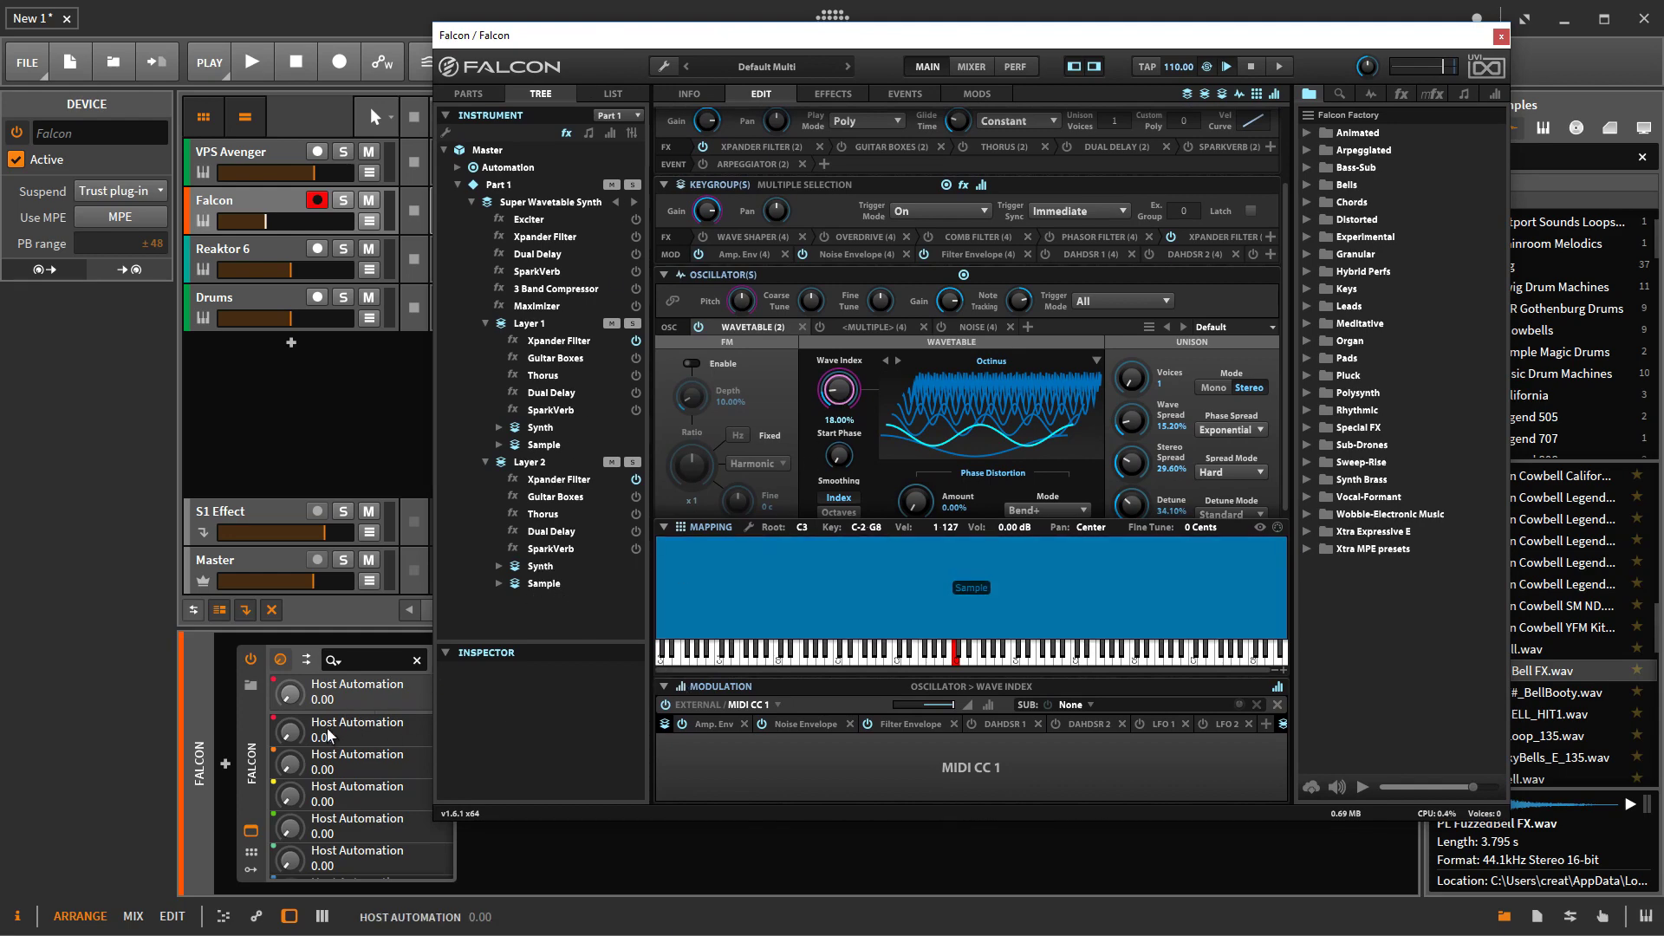
mouse_move(833, 394)
mouse_down()
mouse_move(848, 345)
mouse_move(814, 387)
mouse_up()
drag(837, 392, 831, 377)
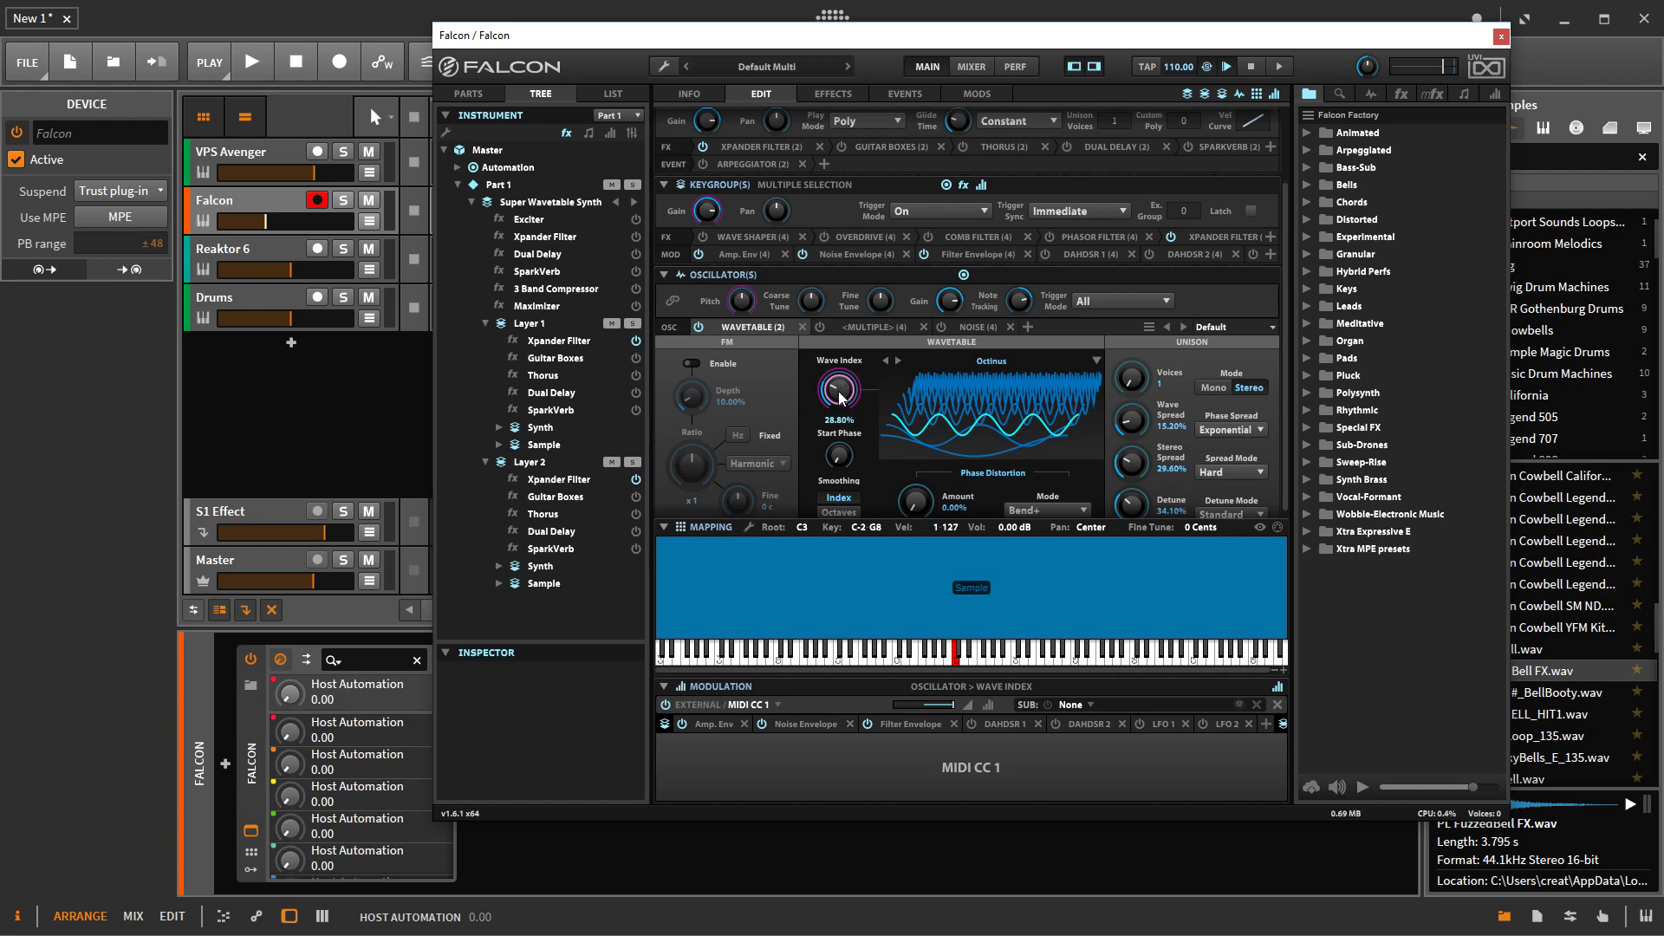
Step: Assign Wave Index to Host Automation 1 and raise it to 38.00% with Bitwig's remote control
right_click(840, 398)
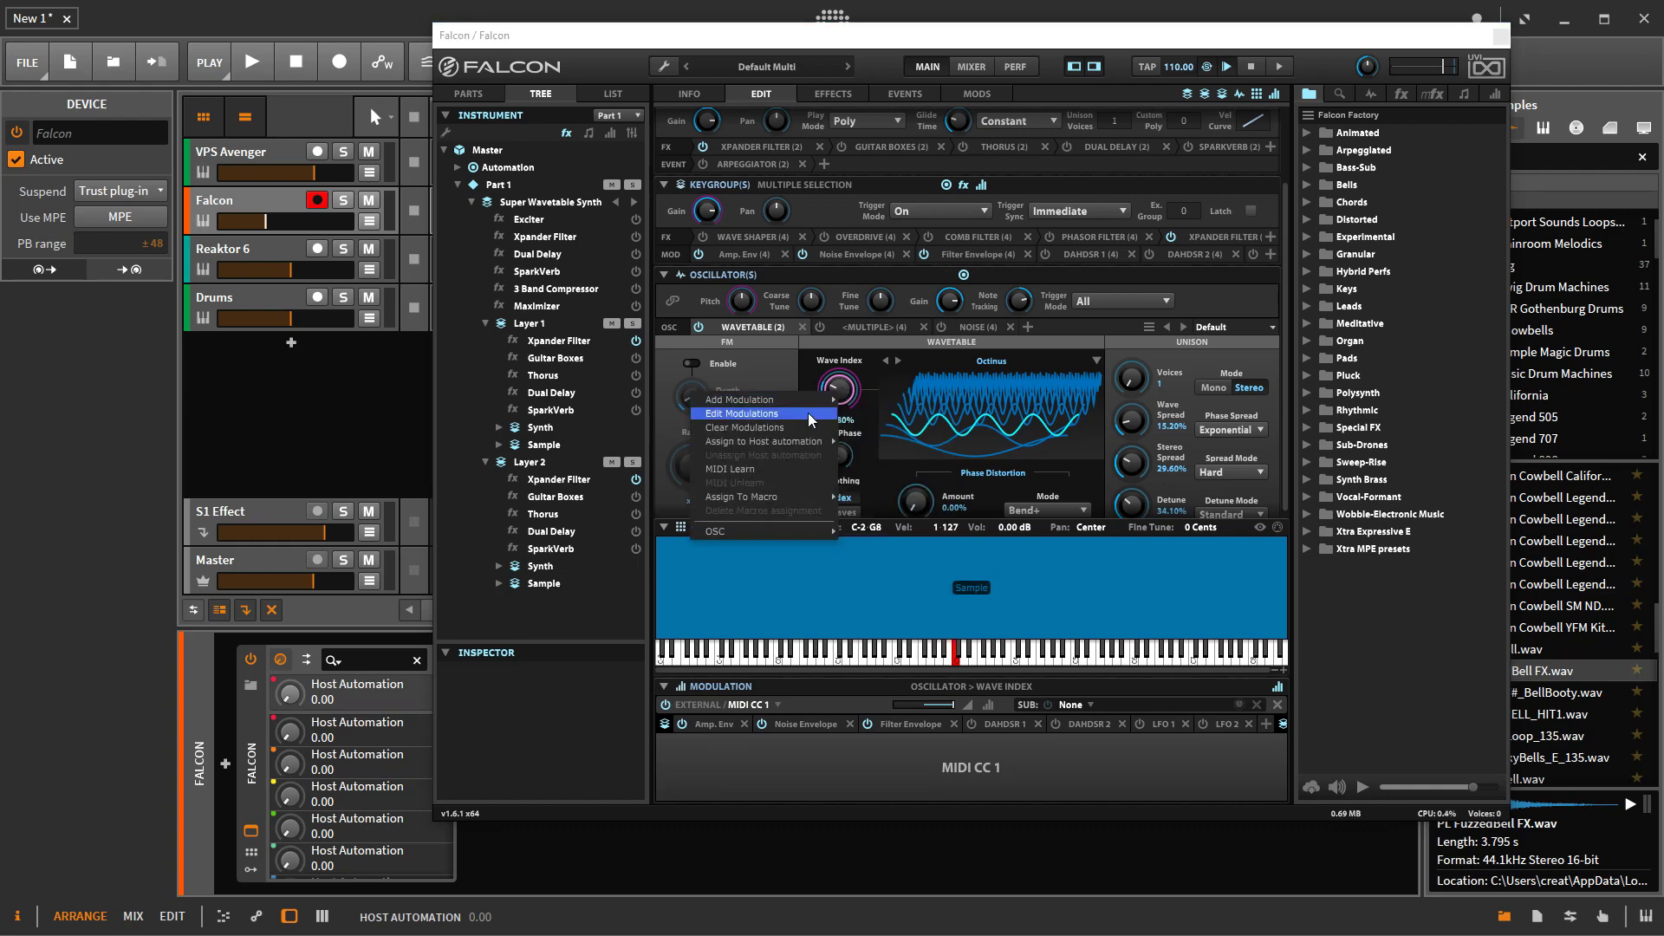
mouse_move(807, 441)
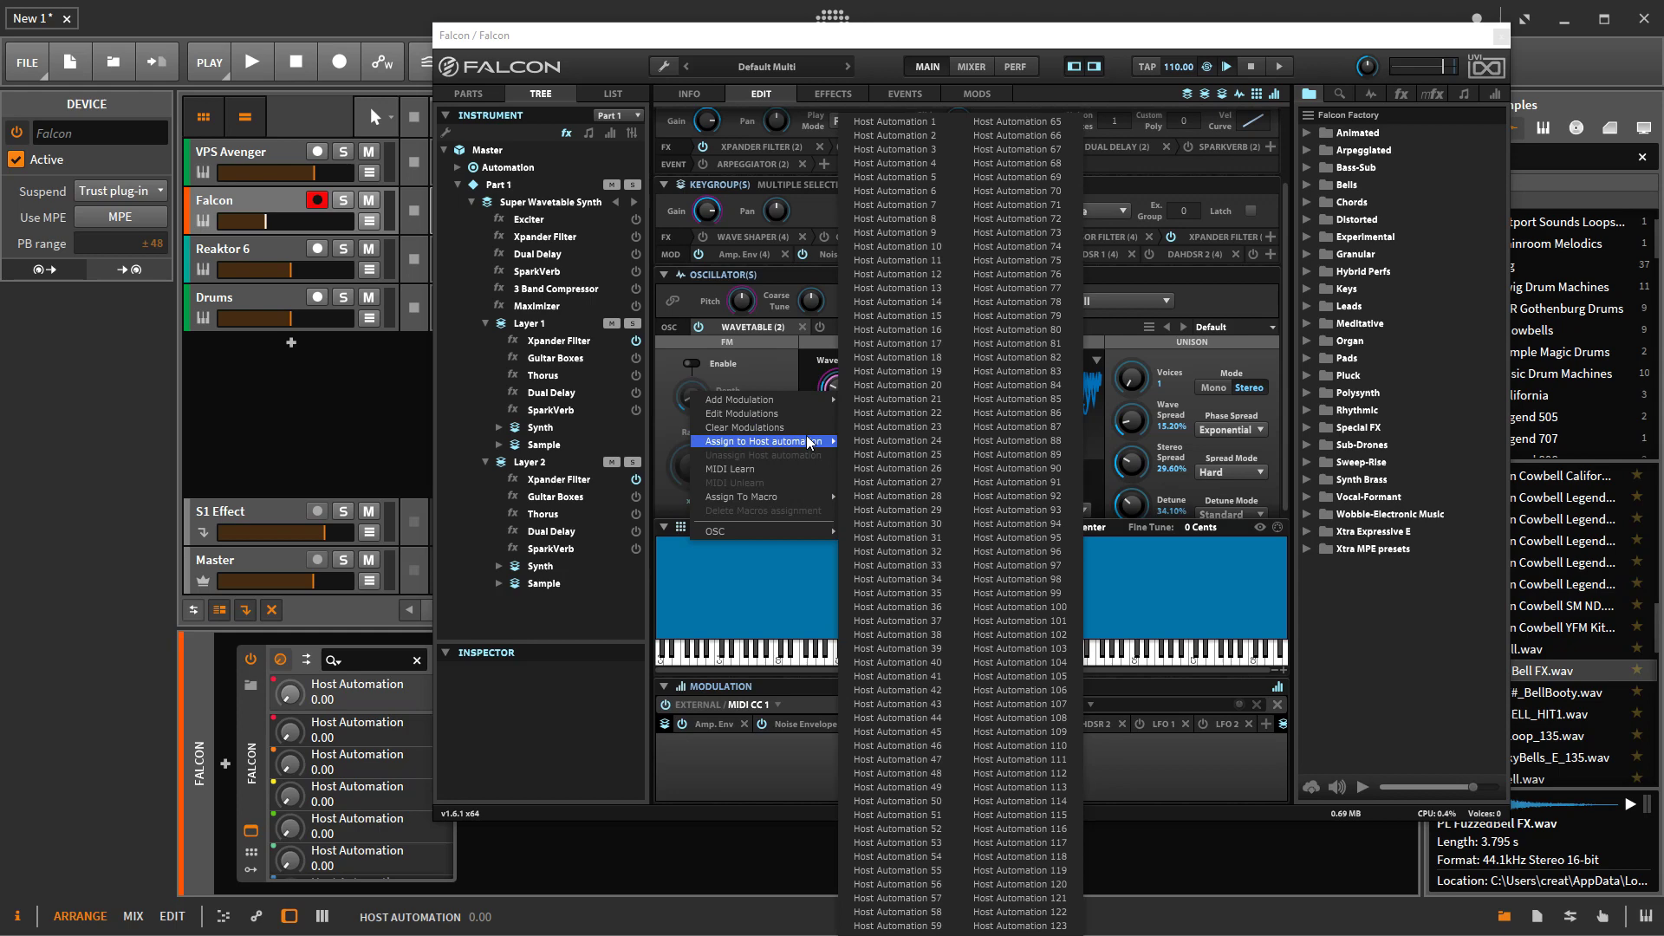
click(896, 123)
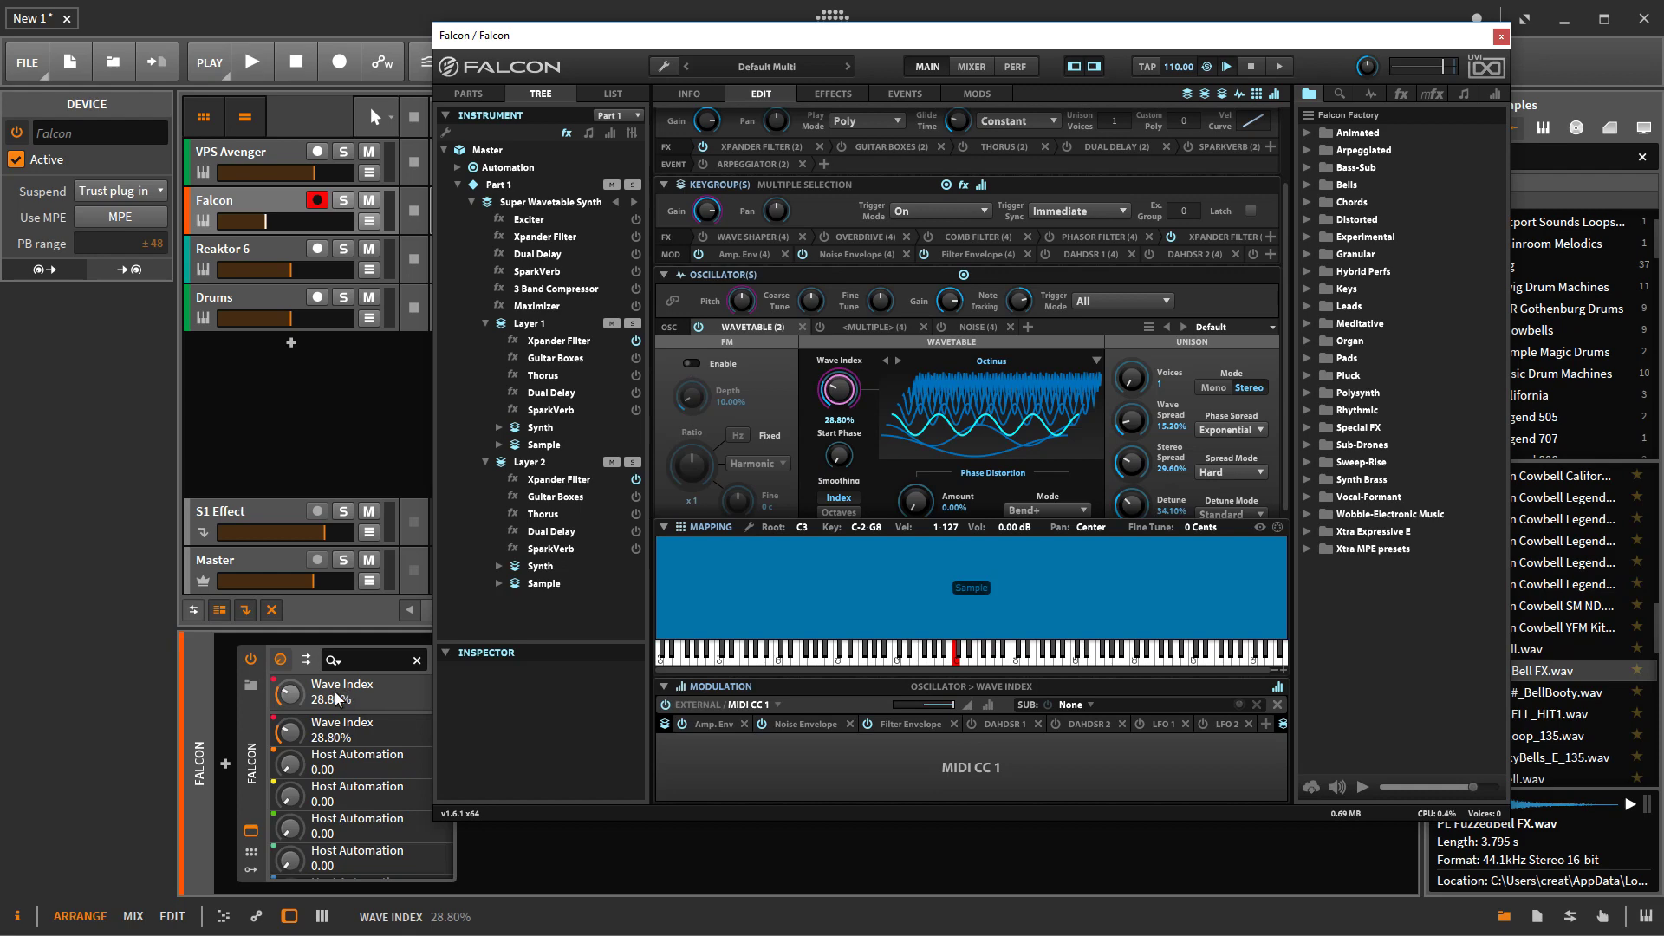
drag(336, 699, 294, 693)
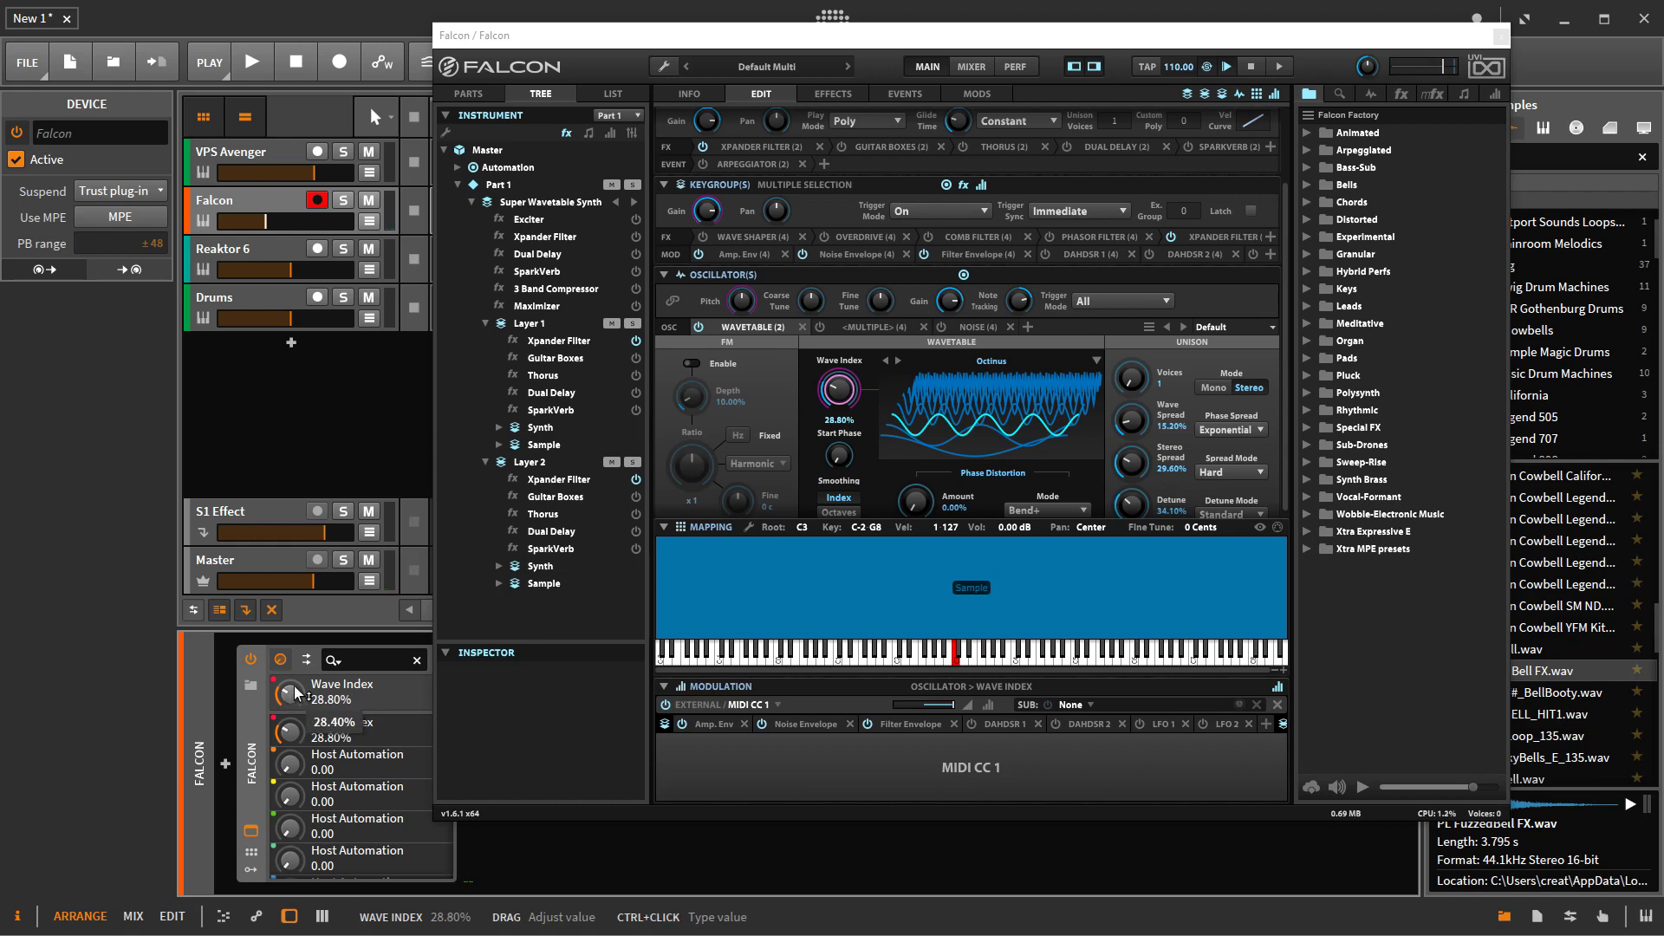
mouse_move(293, 699)
mouse_down()
mouse_move(293, 754)
mouse_move(293, 715)
mouse_up()
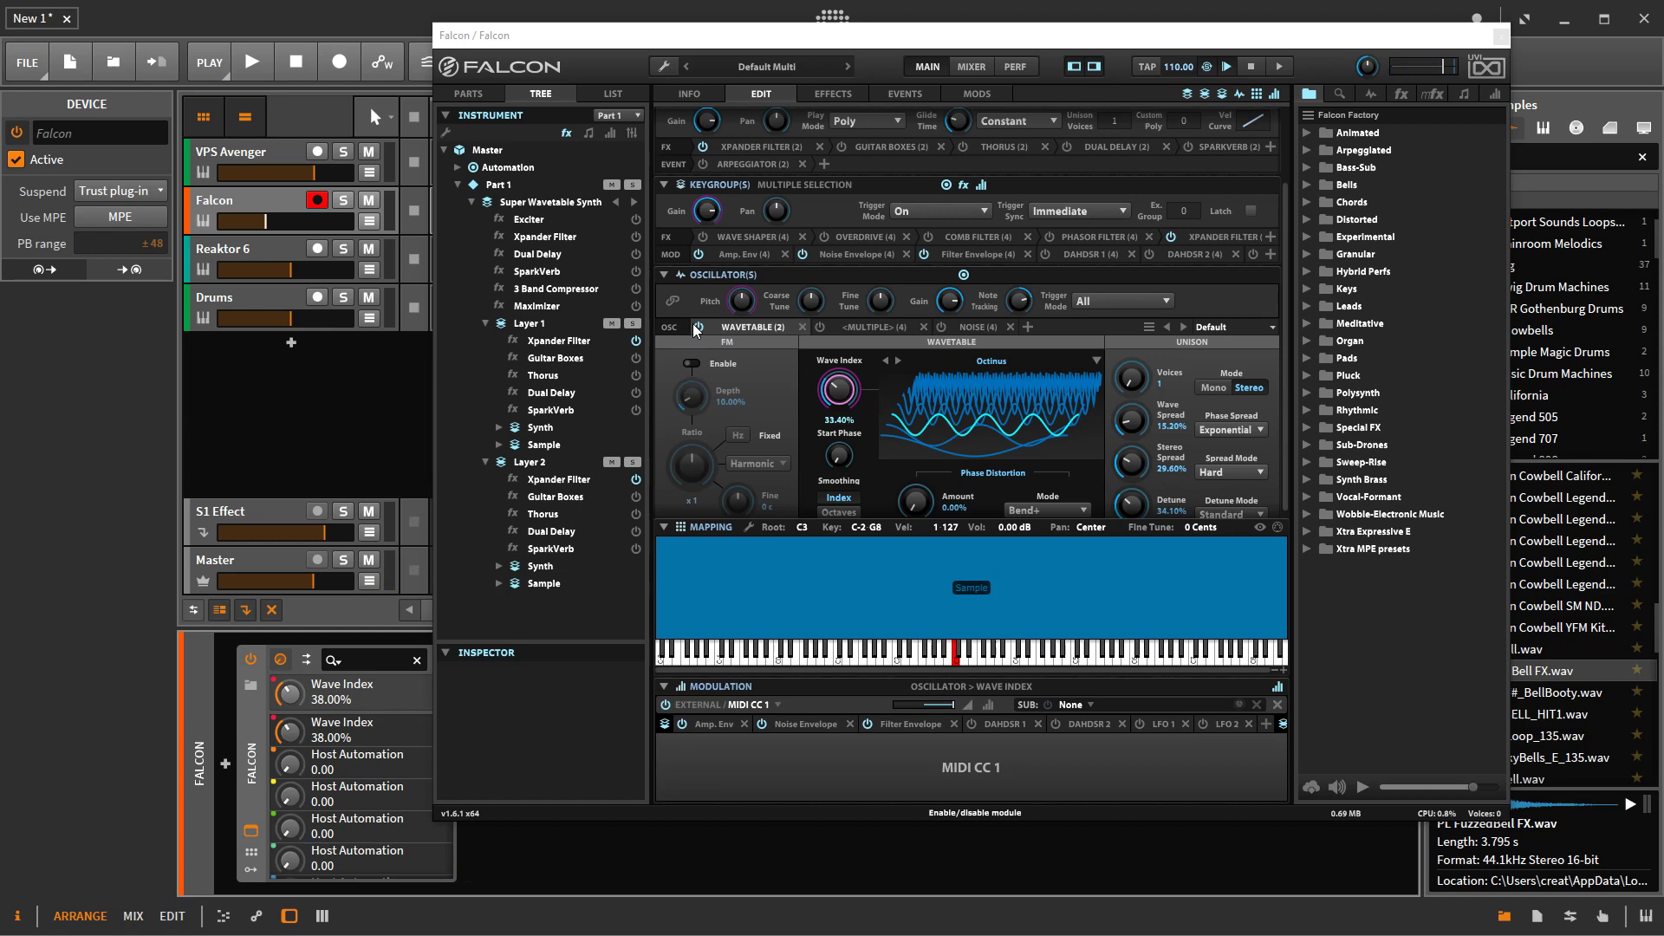
Step: Toggle the wavetable oscillator's bypass, then open Layer 1's Sample keygroup and list its parts
scroll(695, 326, up, 2)
click(697, 404)
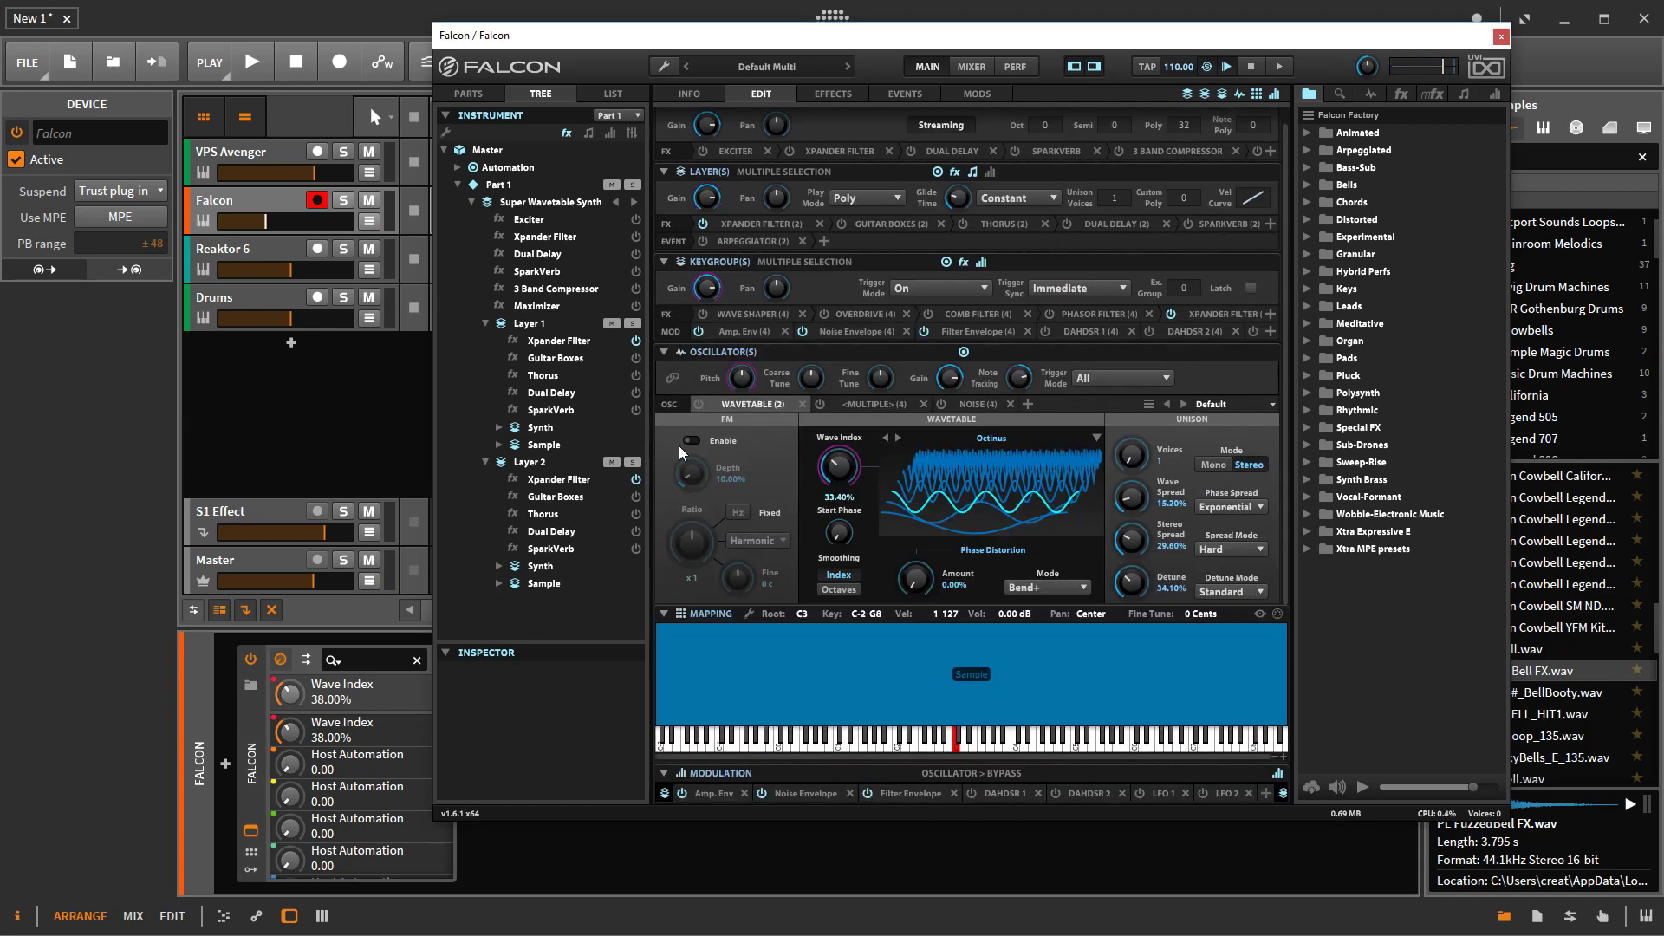
click(532, 445)
click(498, 442)
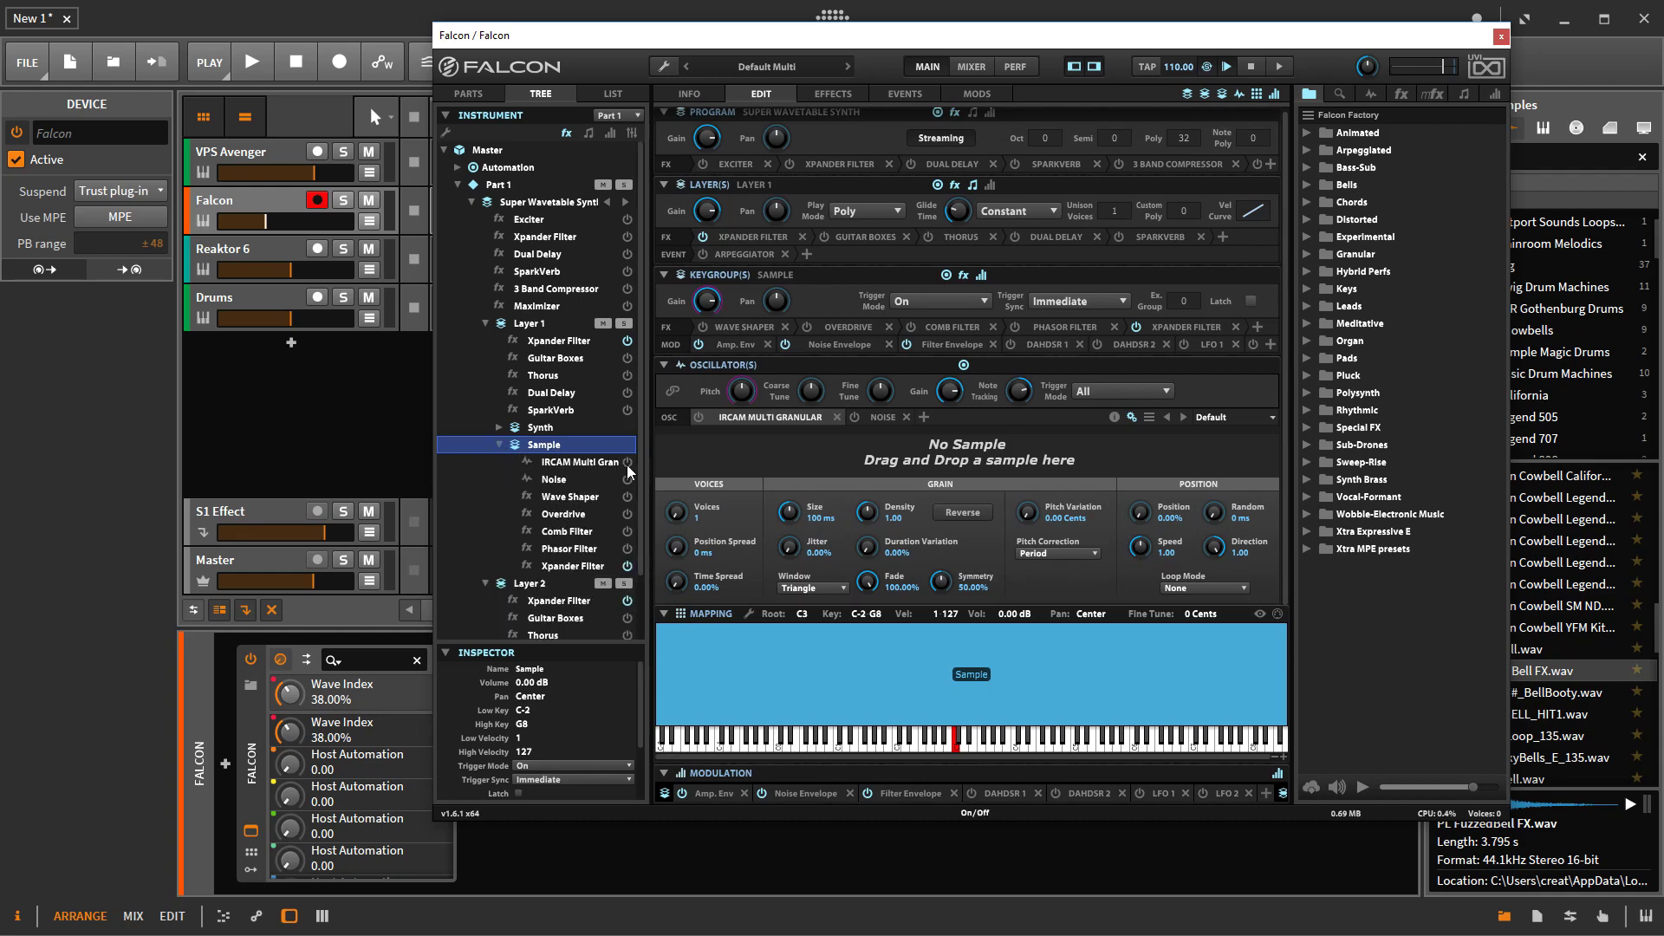
Step: Load PL FuzzedBell FX.wav from Bitwig's browser into the IRCAM Multi Gran oscillator
click(597, 462)
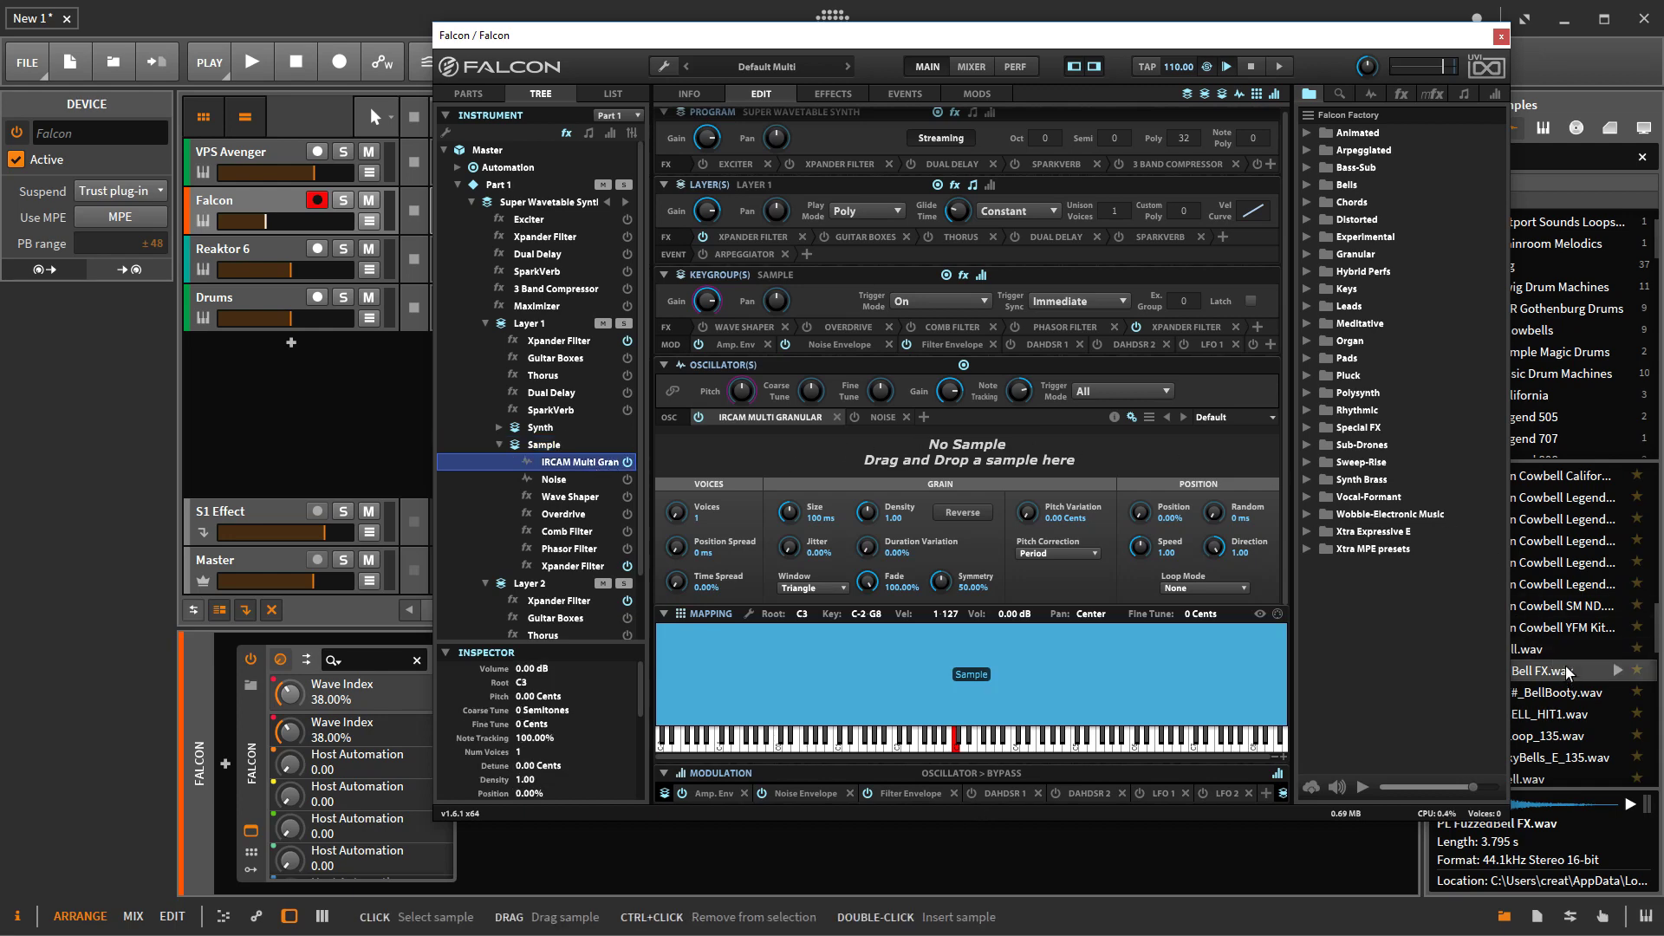
drag(1565, 667, 1121, 557)
drag(914, 458, 914, 458)
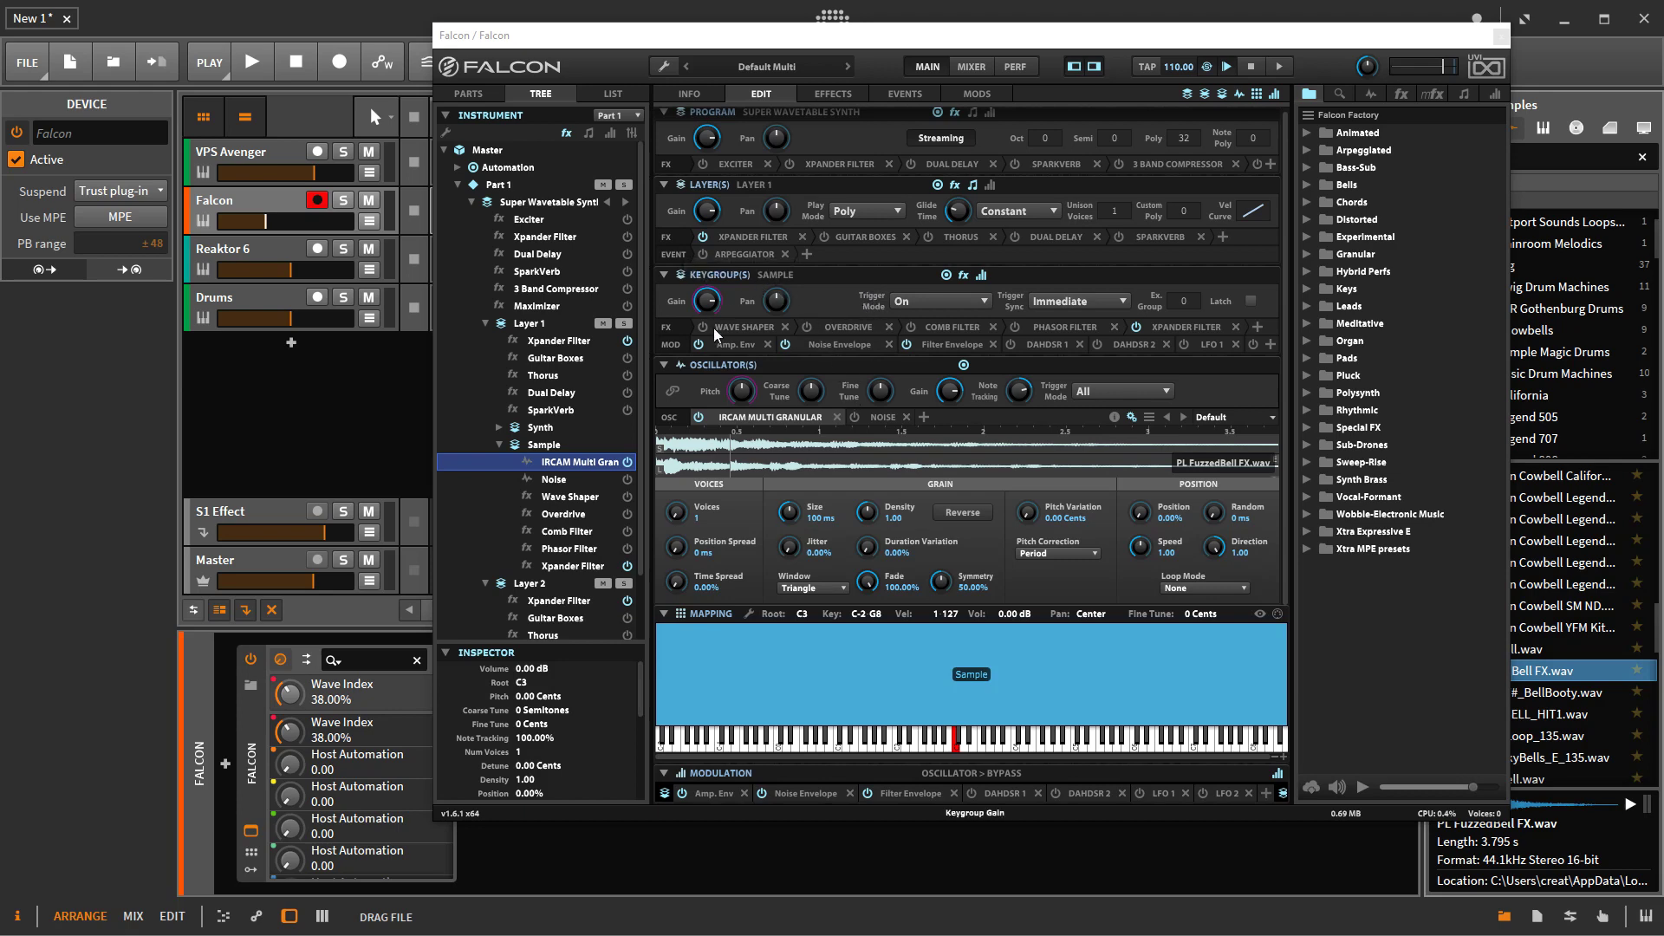
Step: Bring up the Xpander Filter and Filter Envelope, rough in the decay, and raise resonance to 46.40%
click(747, 236)
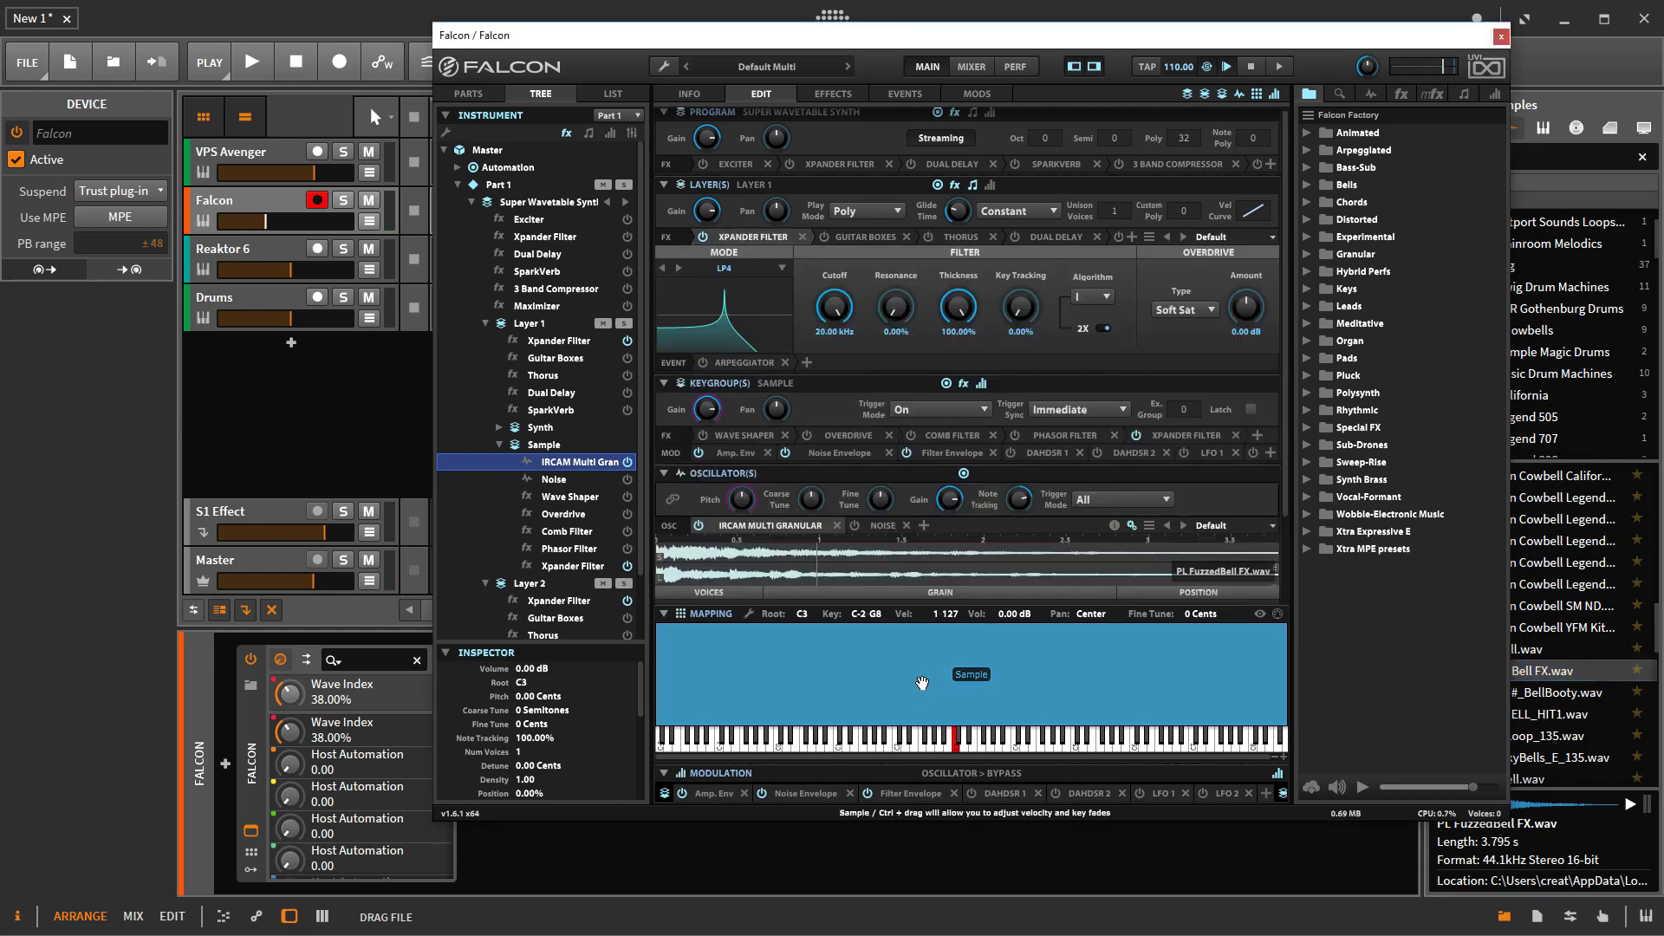
click(910, 792)
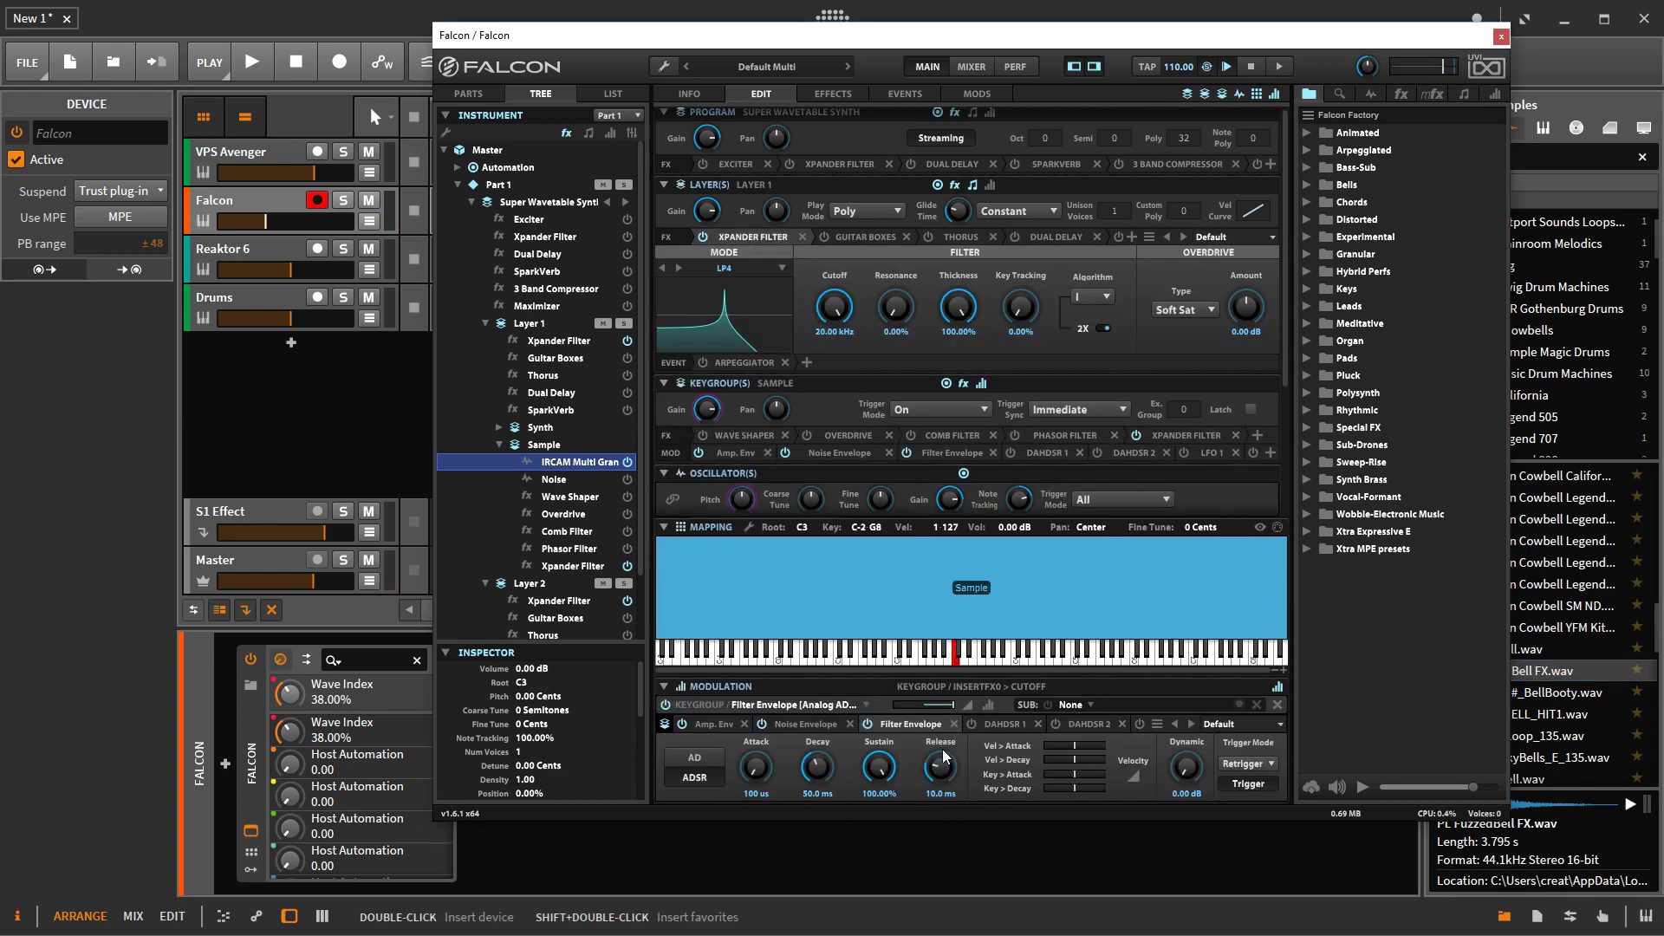
drag(823, 768, 873, 881)
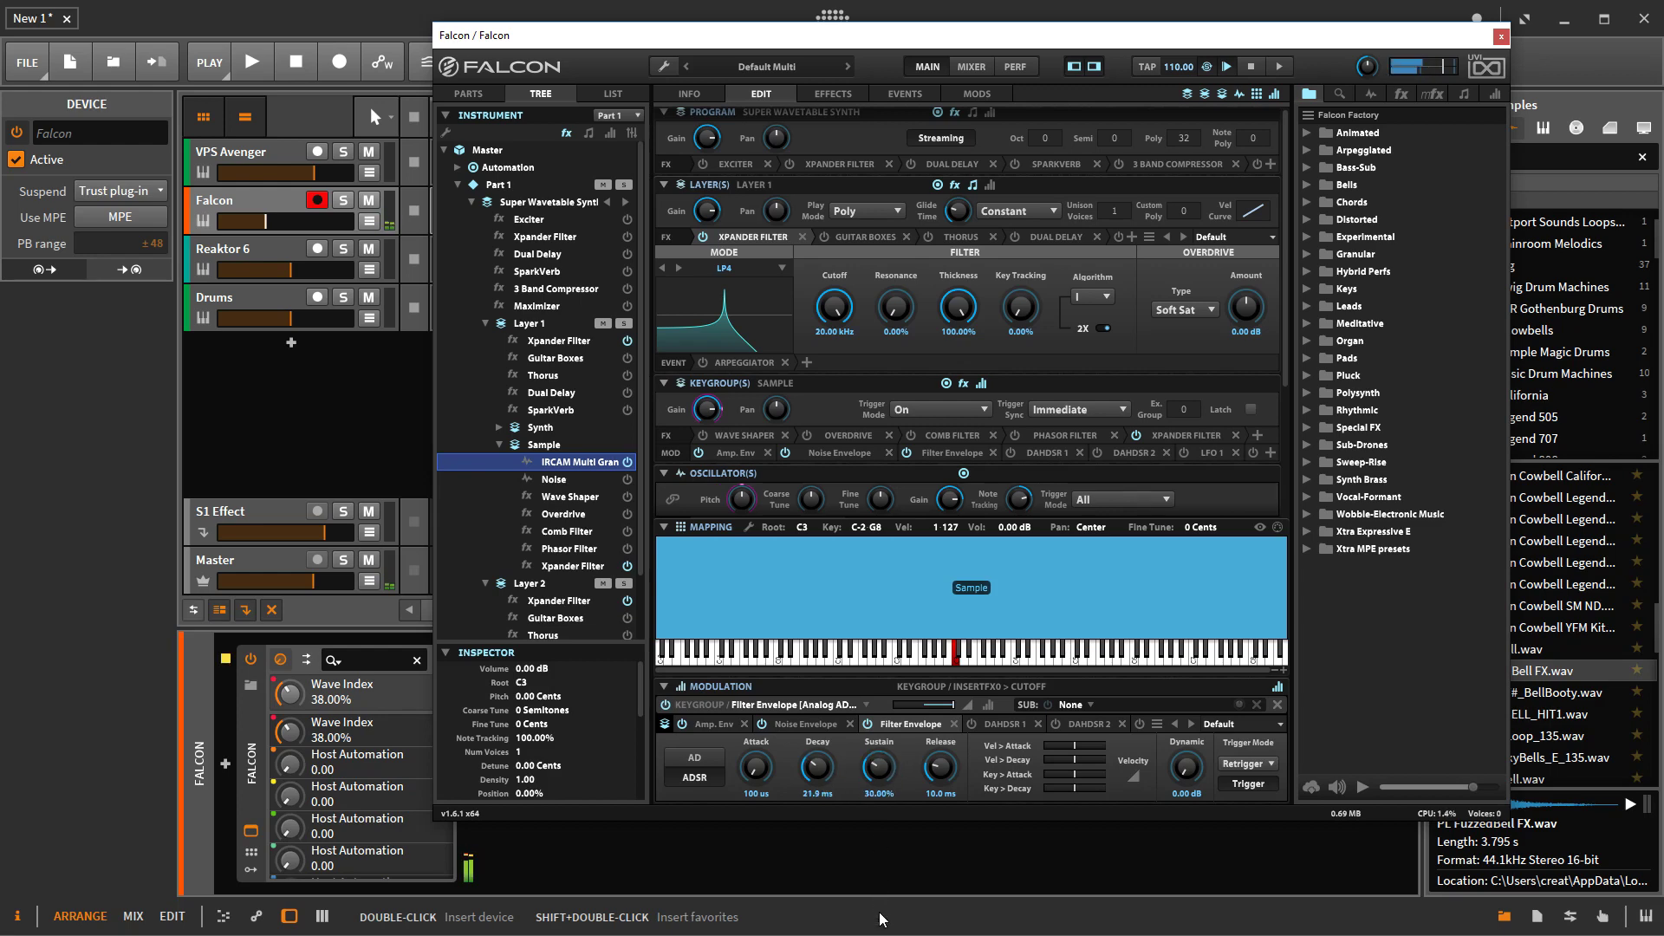
drag(816, 768, 816, 723)
mouse_move(888, 312)
mouse_down()
mouse_move(882, 297)
mouse_move(880, 314)
mouse_up()
Step: Set the filter envelope to release 51.8 ms, sustain 18.80%, decay 2.03 s and attack 62 ms
drag(947, 774, 943, 732)
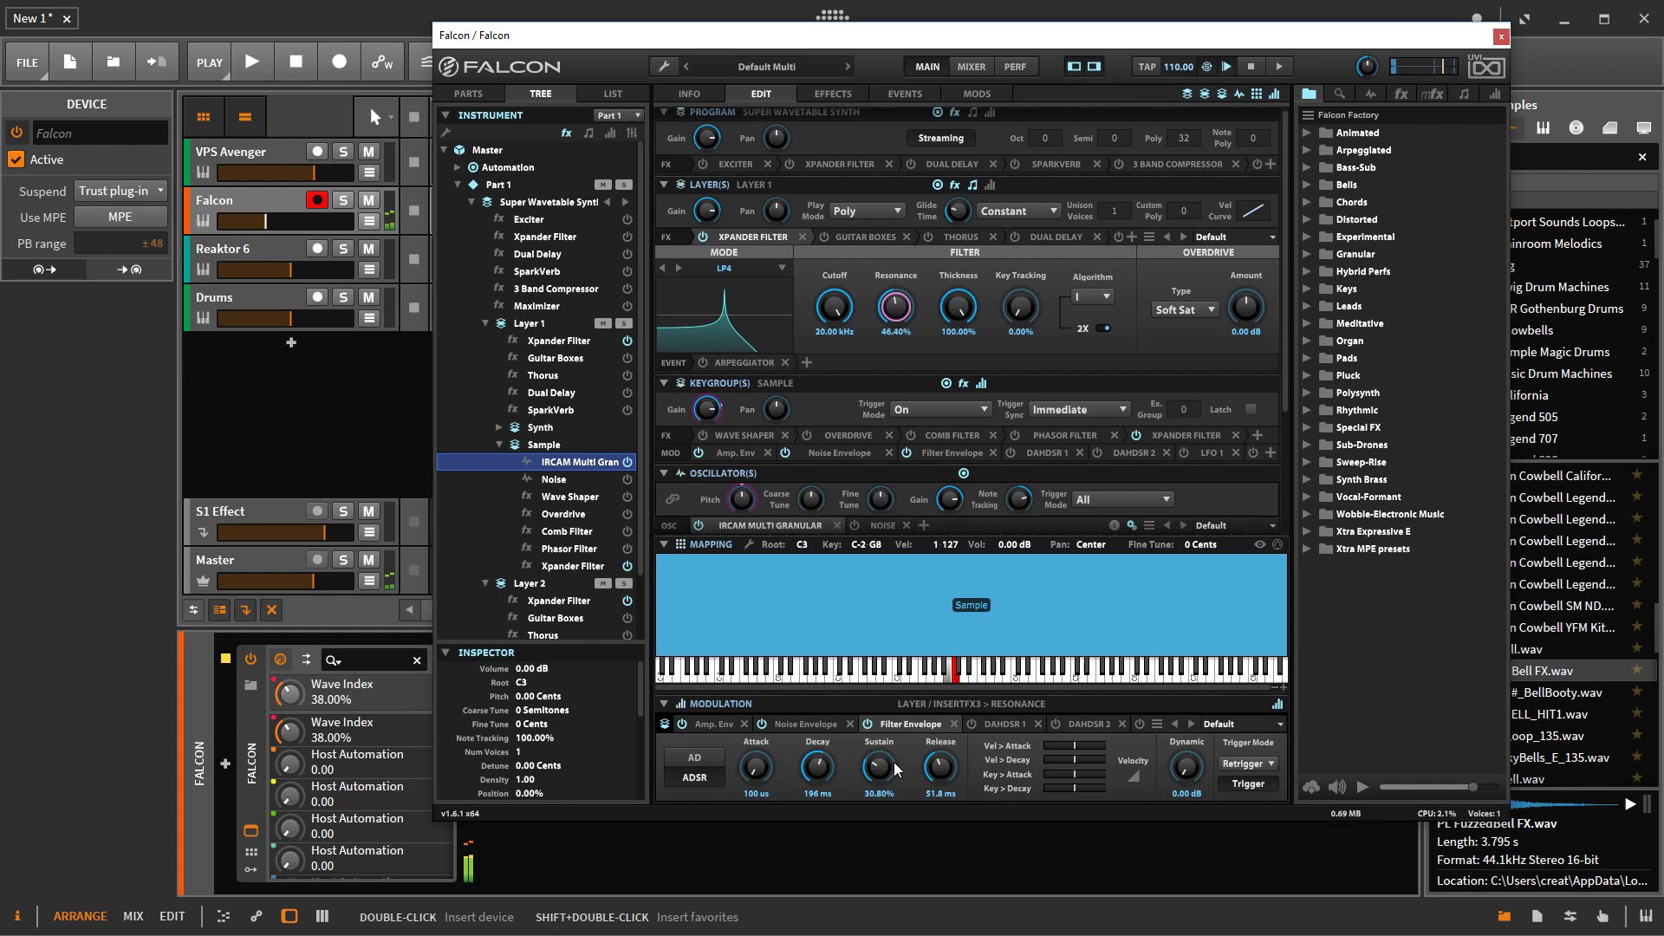
drag(810, 767, 881, 810)
drag(813, 722, 813, 709)
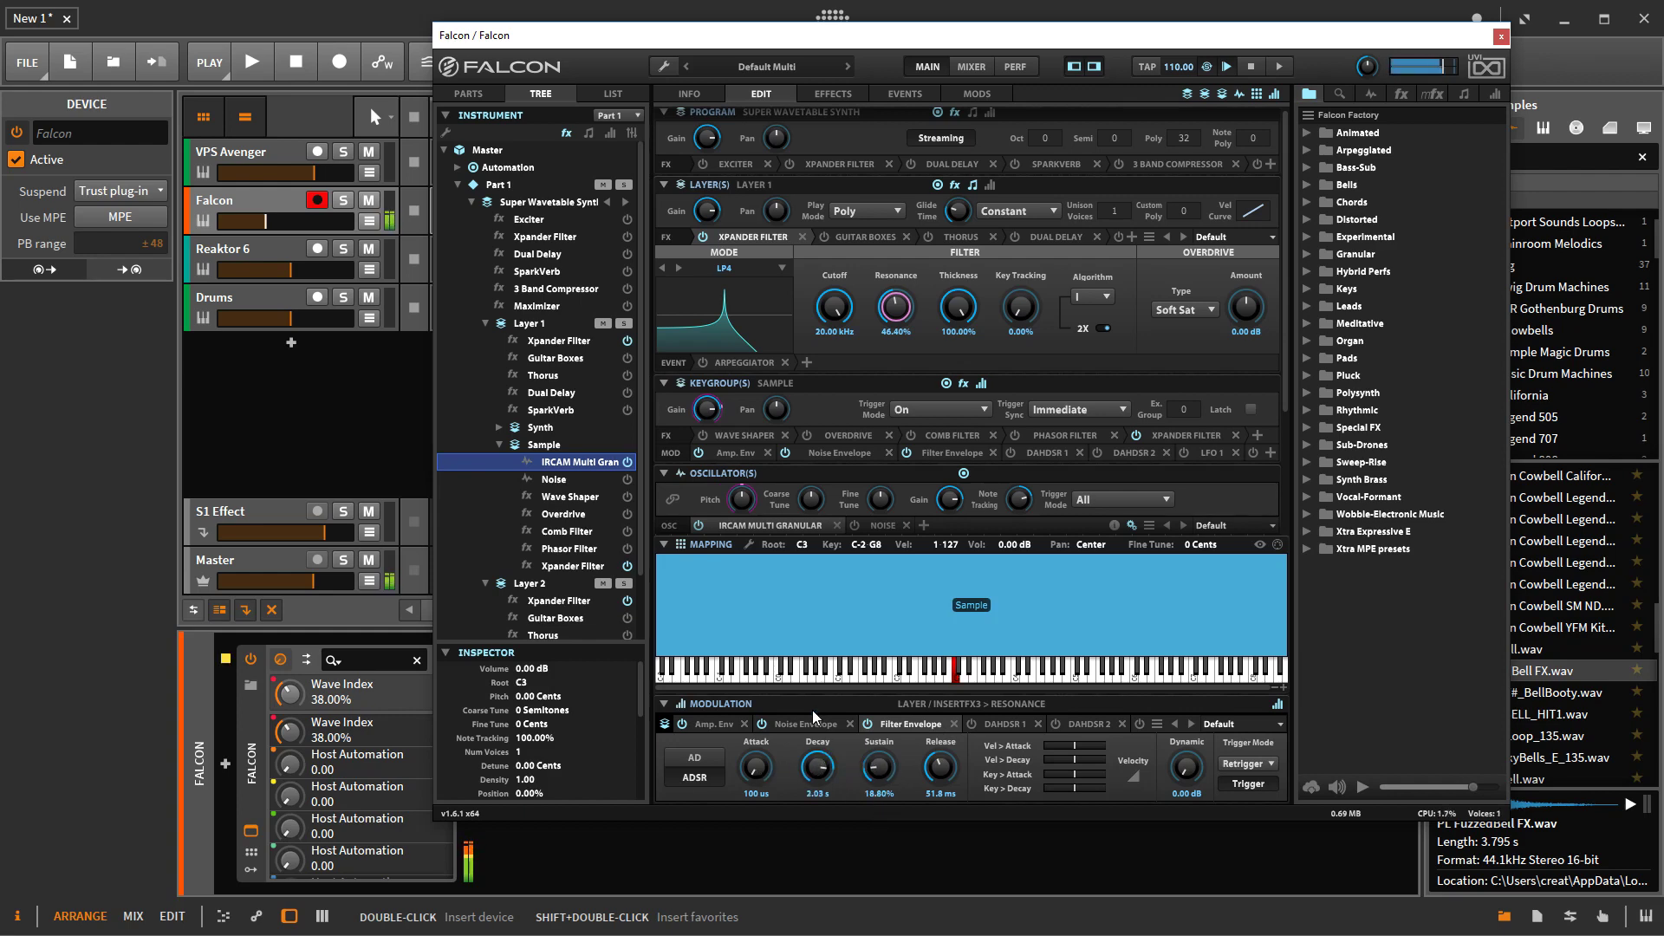
drag(760, 776, 743, 674)
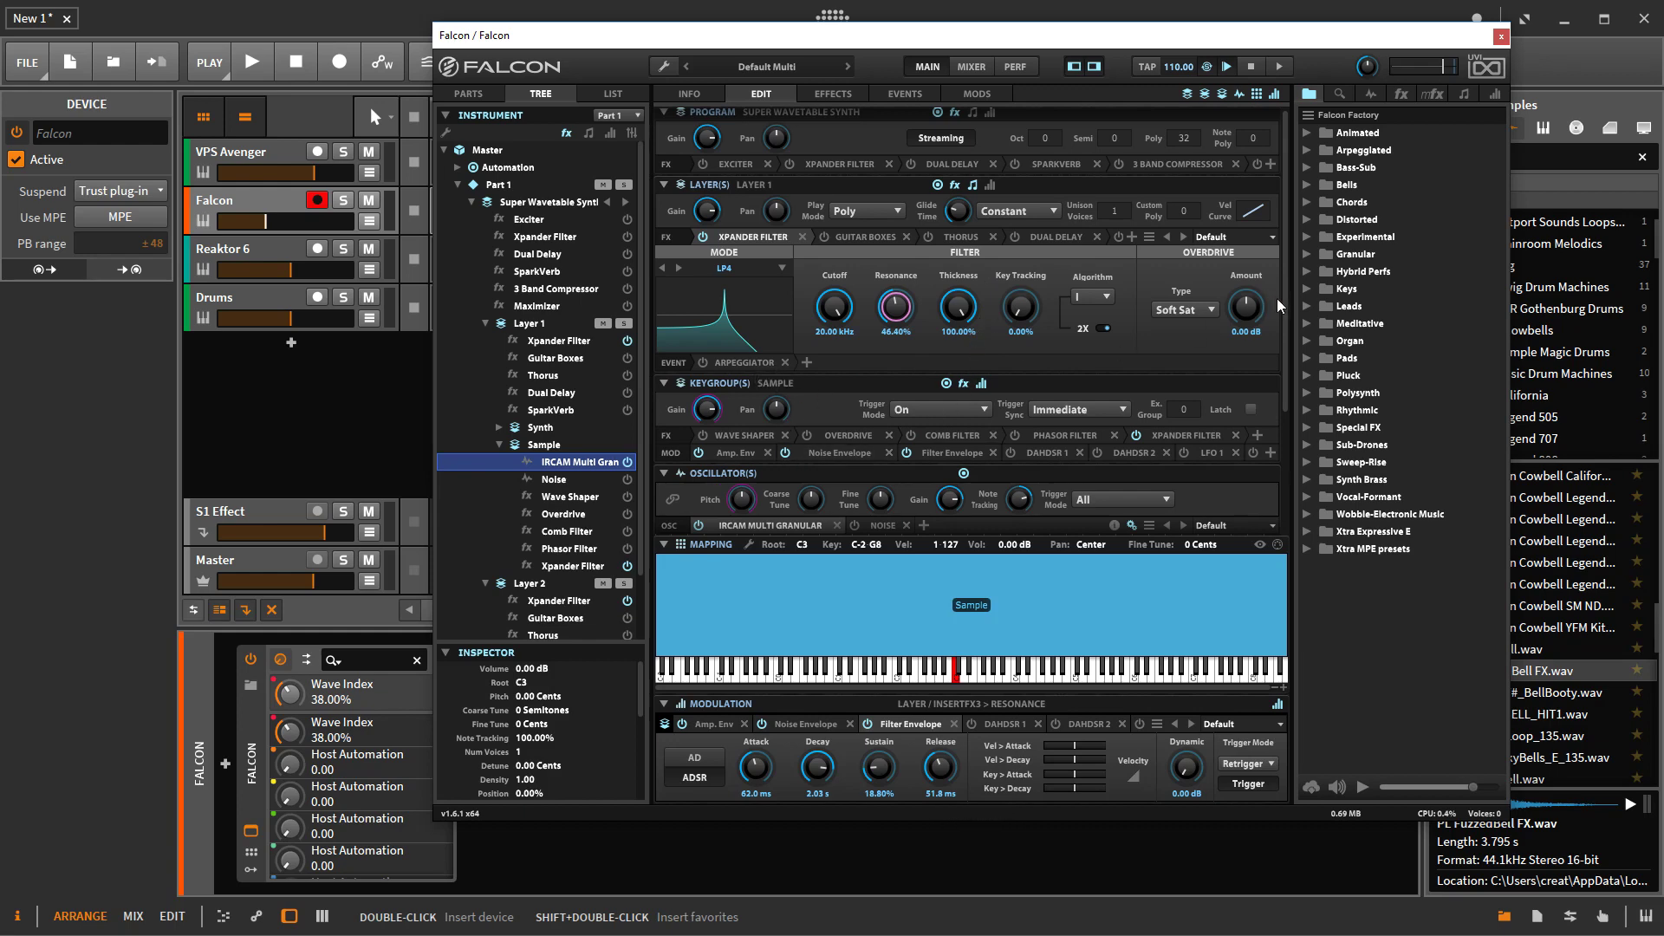
mouse_move(1283, 304)
mouse_down()
mouse_move(1279, 435)
mouse_move(1291, 294)
mouse_up()
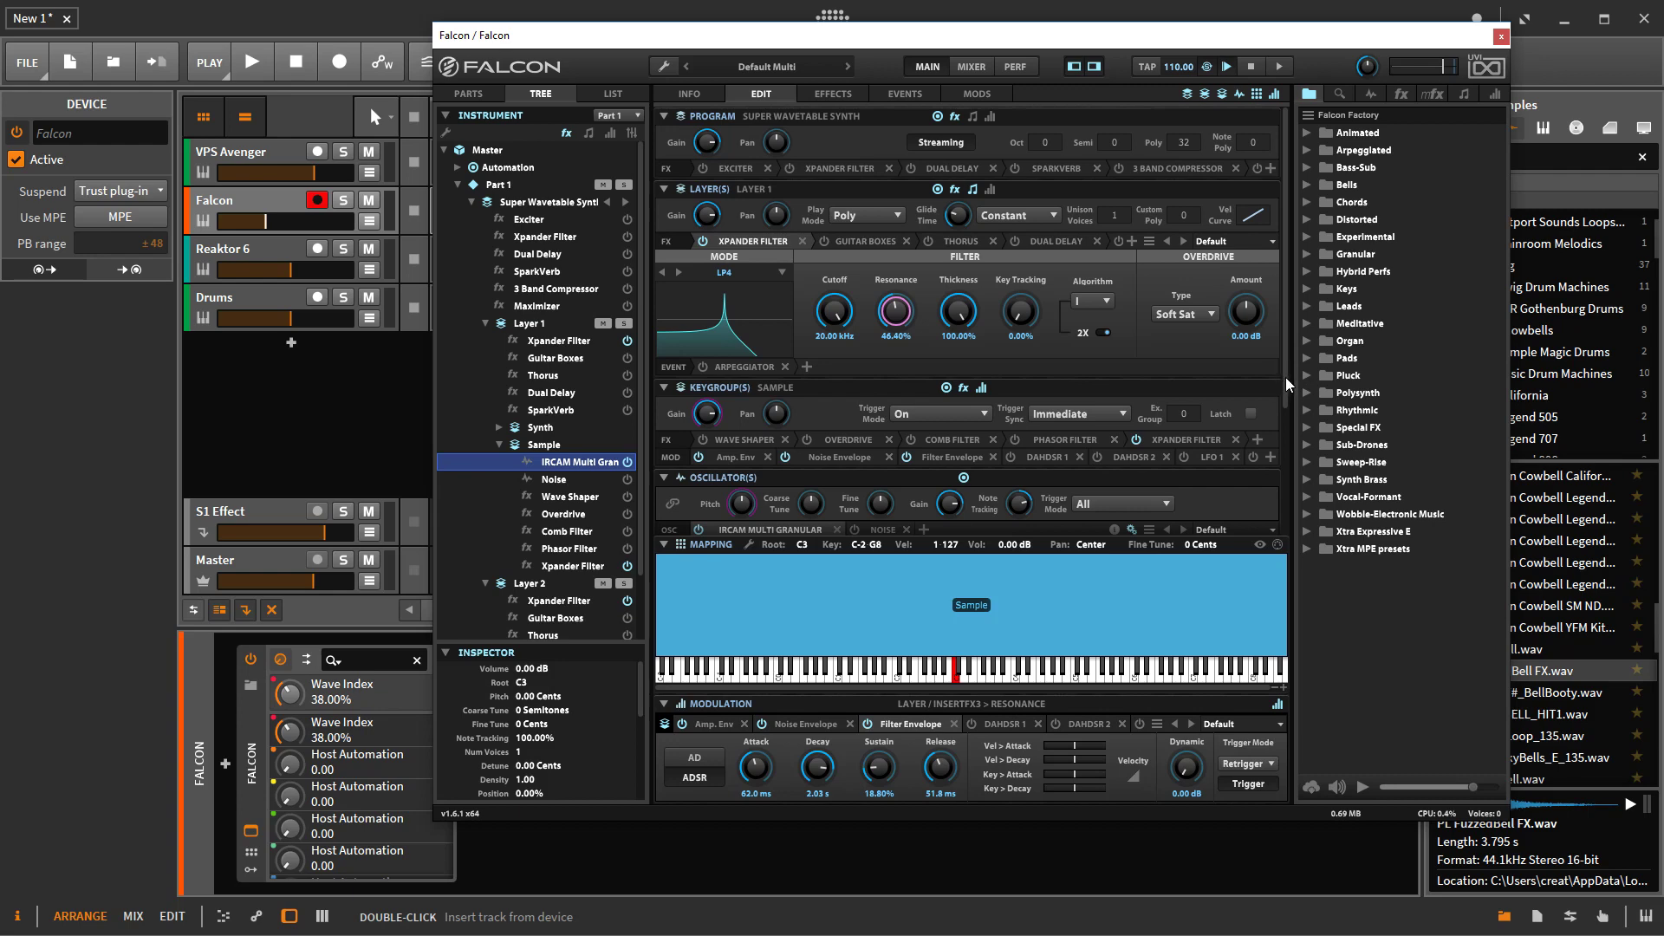
drag(1286, 377, 1283, 494)
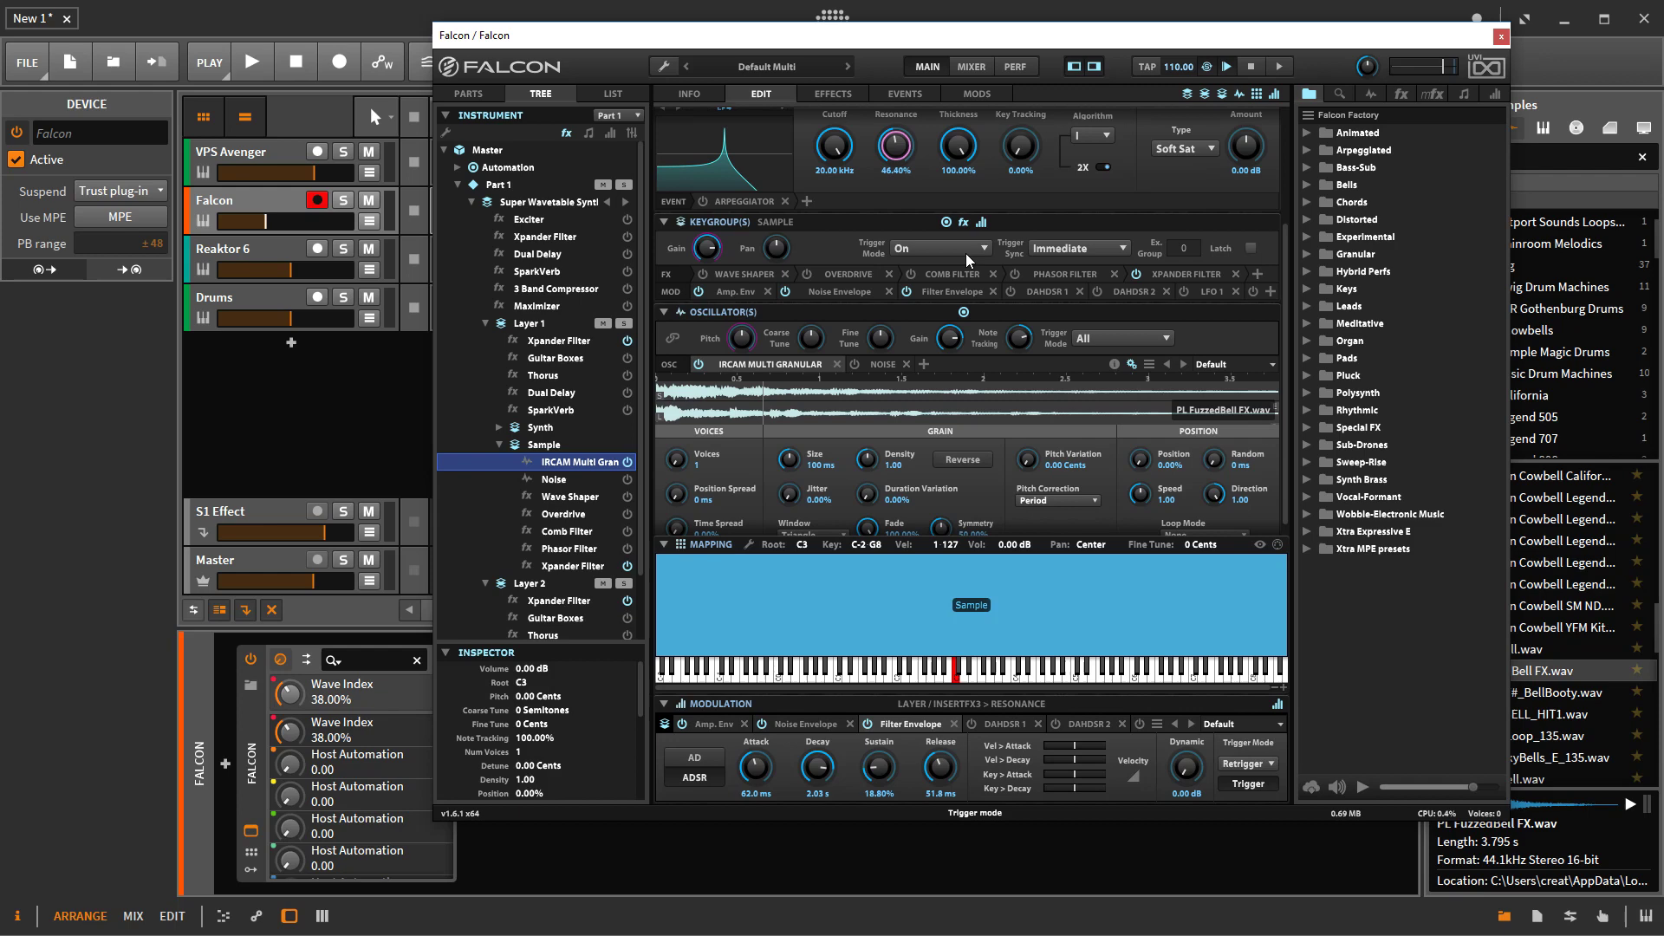
scroll(897, 414, up, 2)
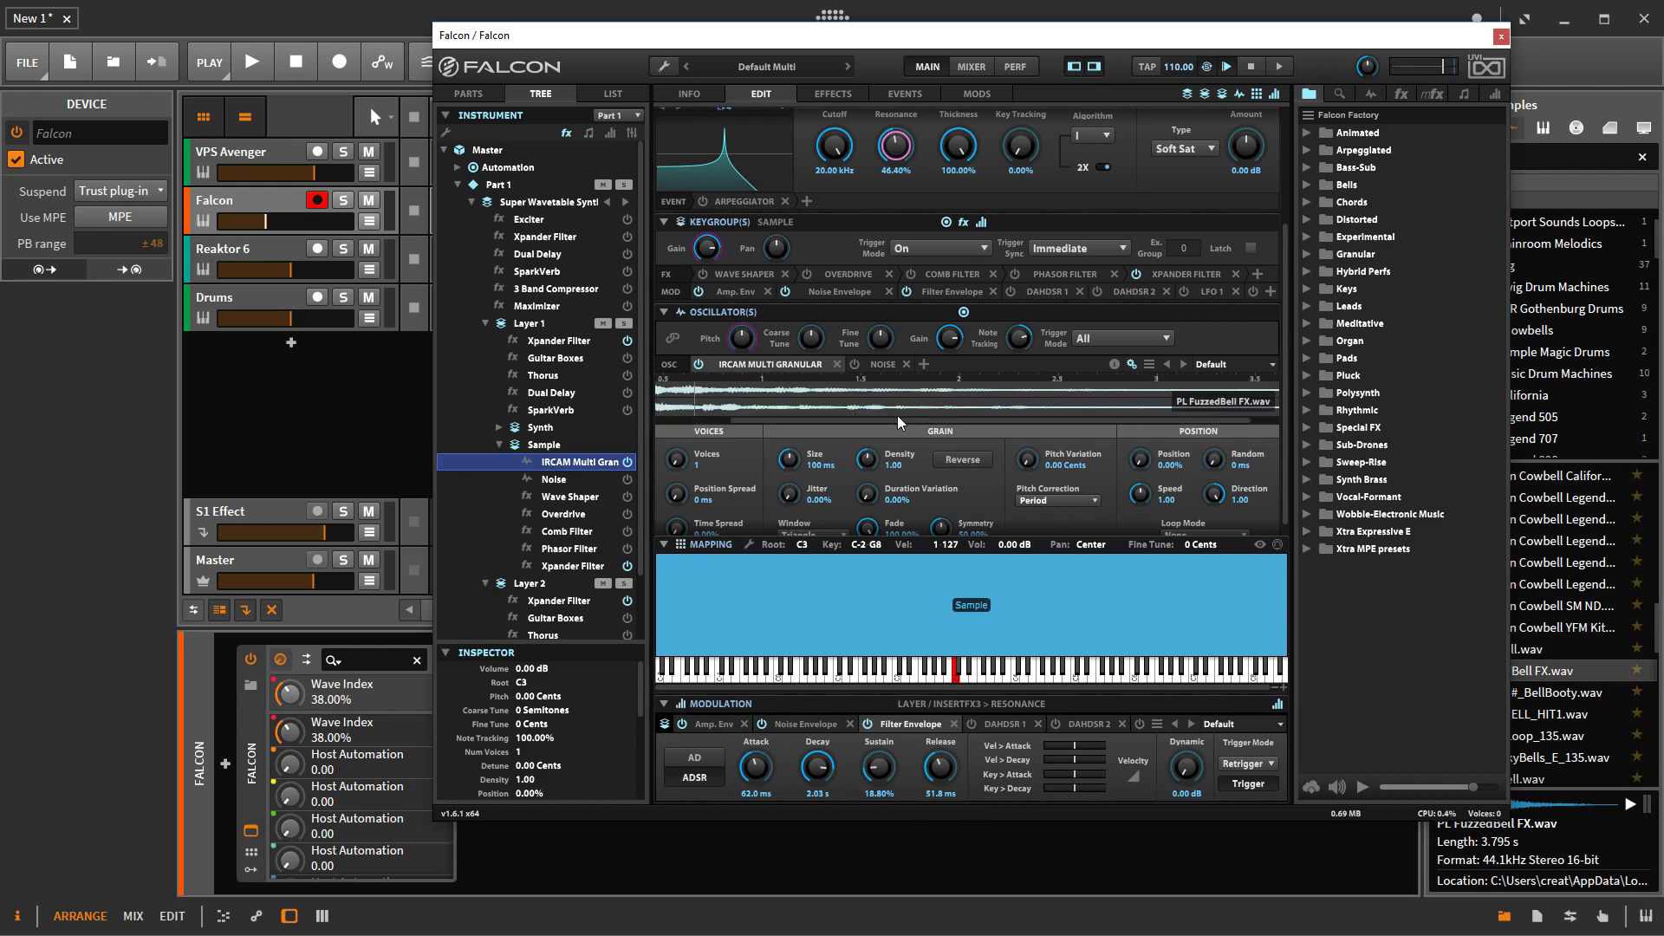
scroll(896, 415, left, 2)
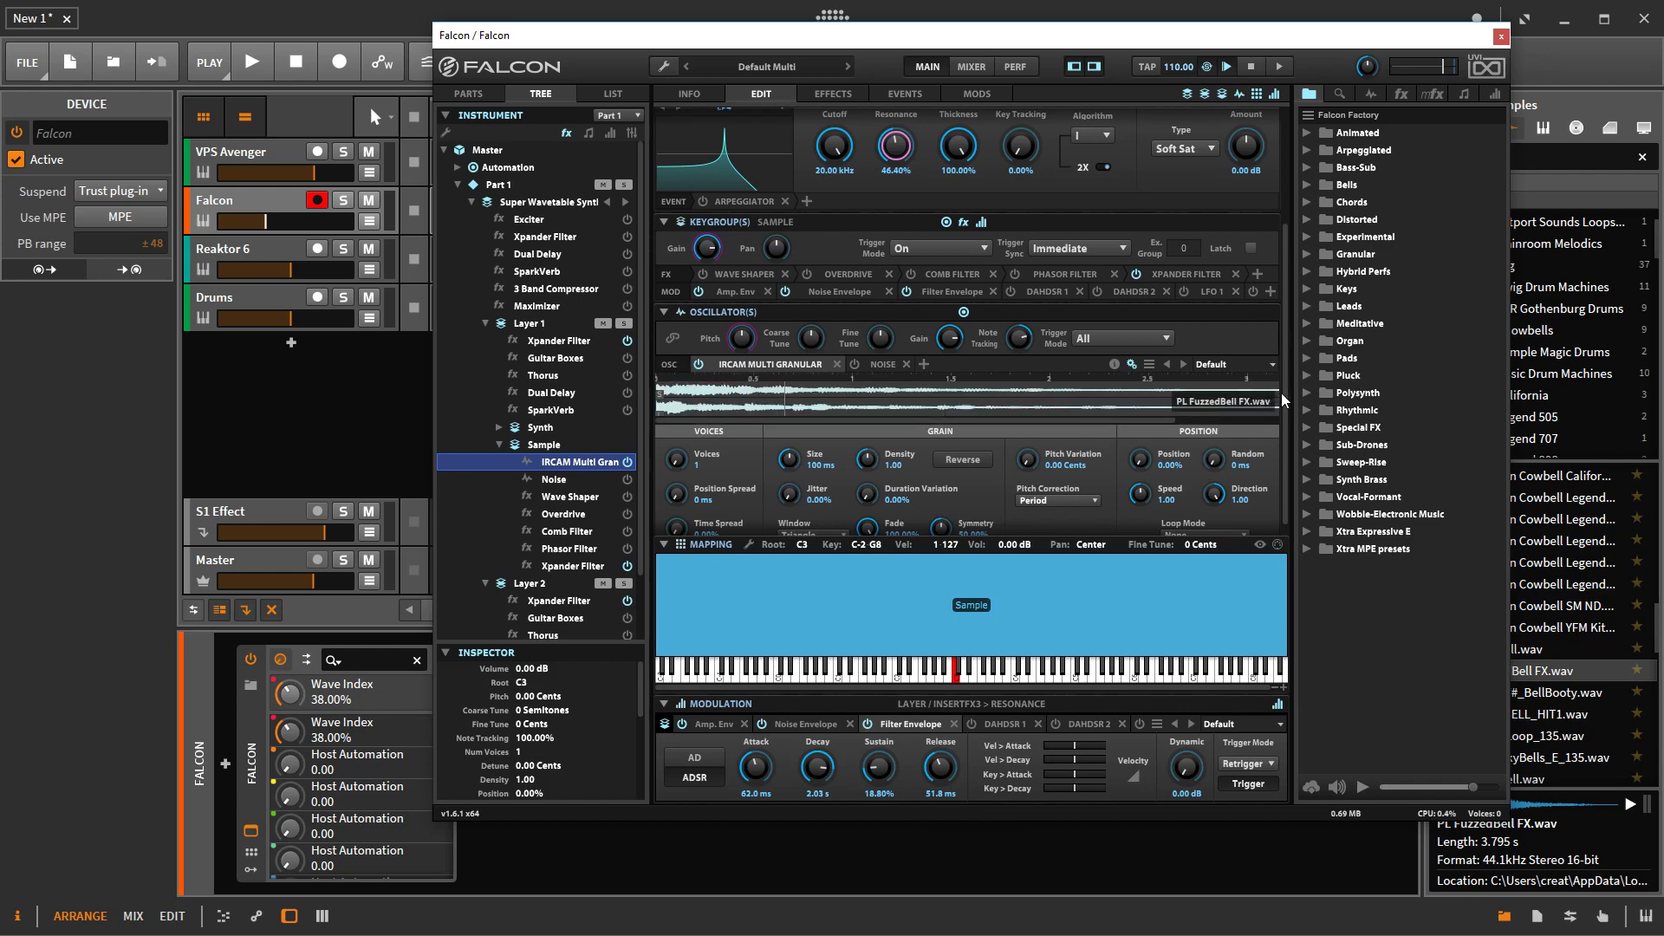
drag(1282, 395, 1279, 268)
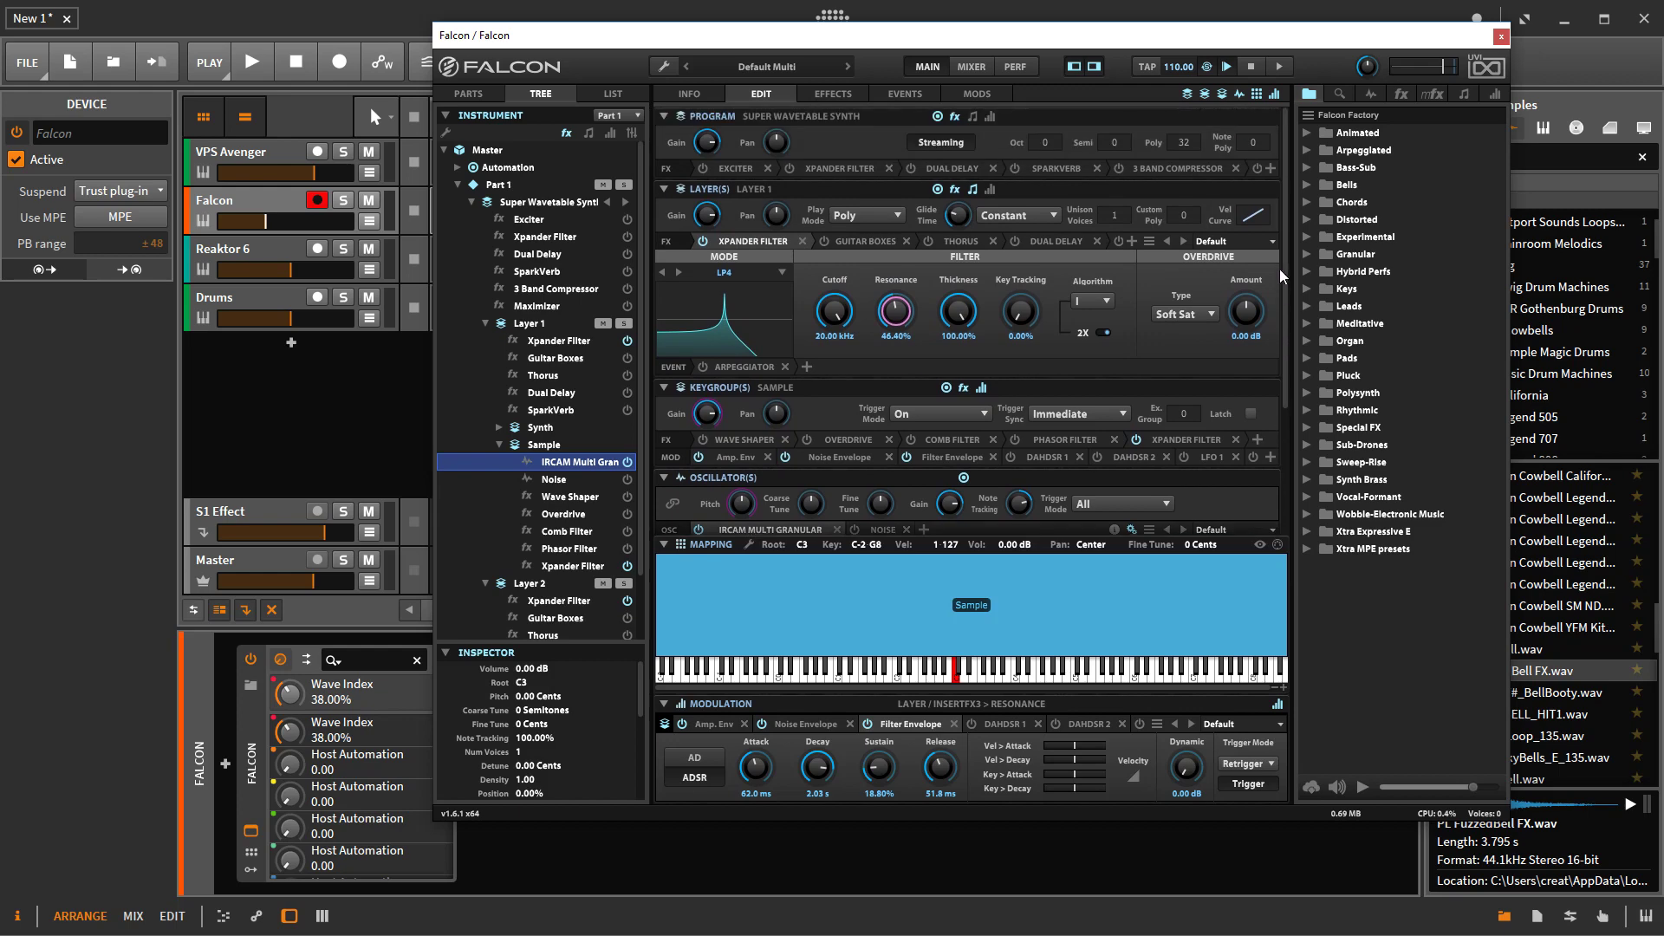
Step: Select the VPS Avenger track to show its Init Preset instrument window
click(242, 156)
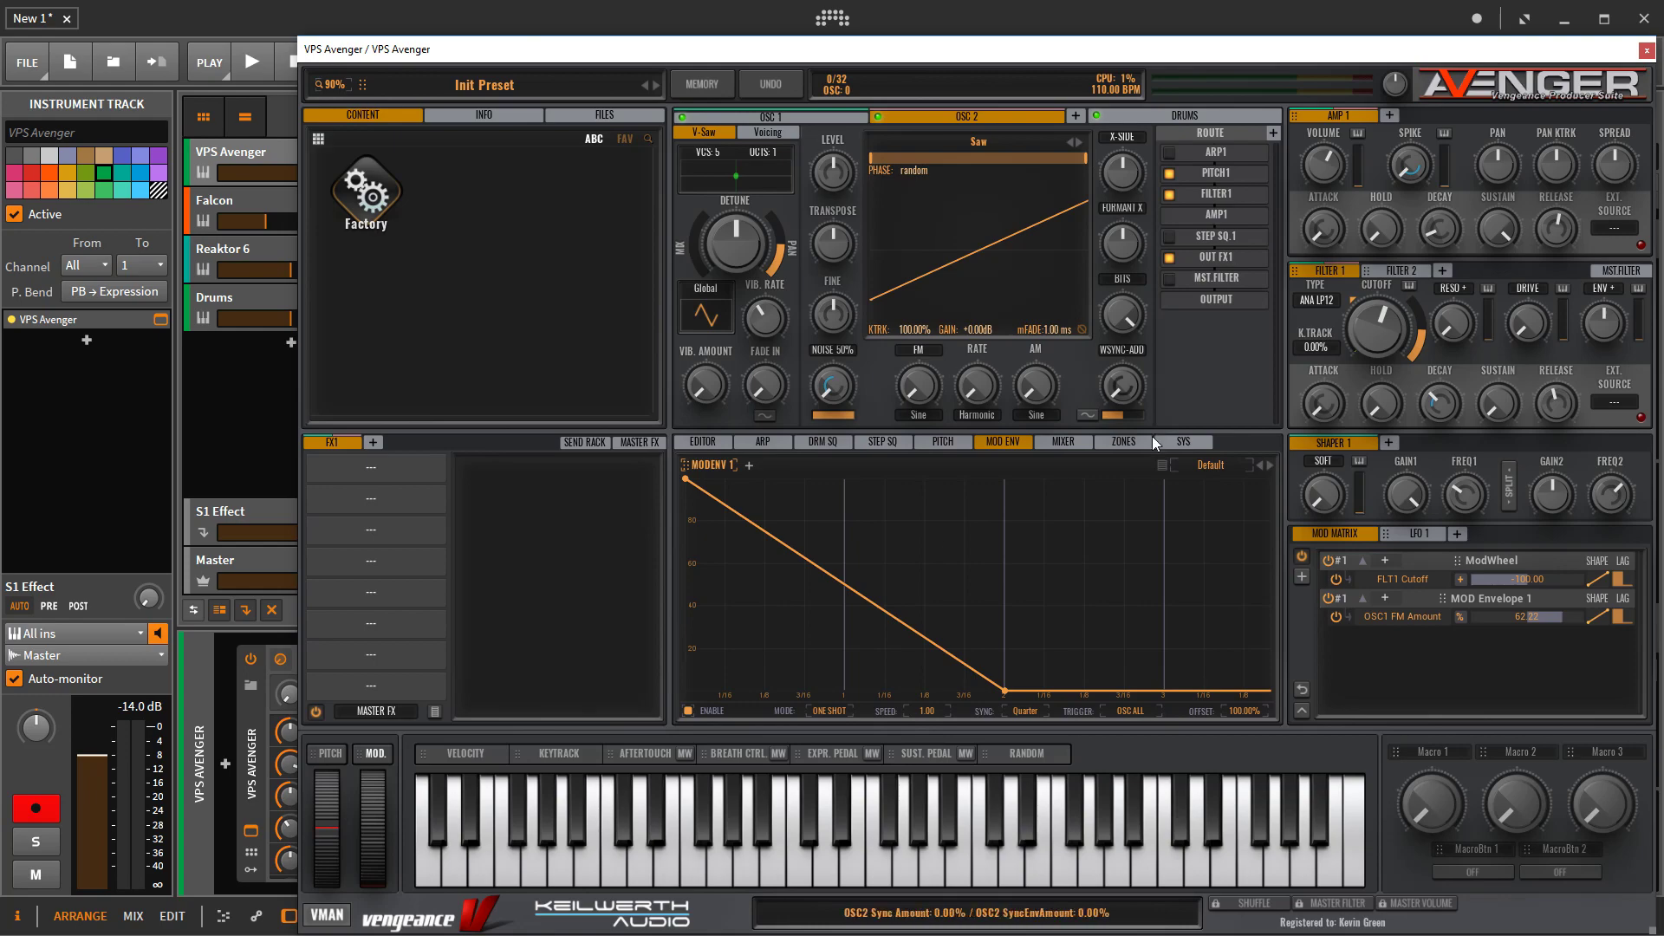
Step: Select the Falcon track to bring back the Falcon window with the bell sample
click(220, 203)
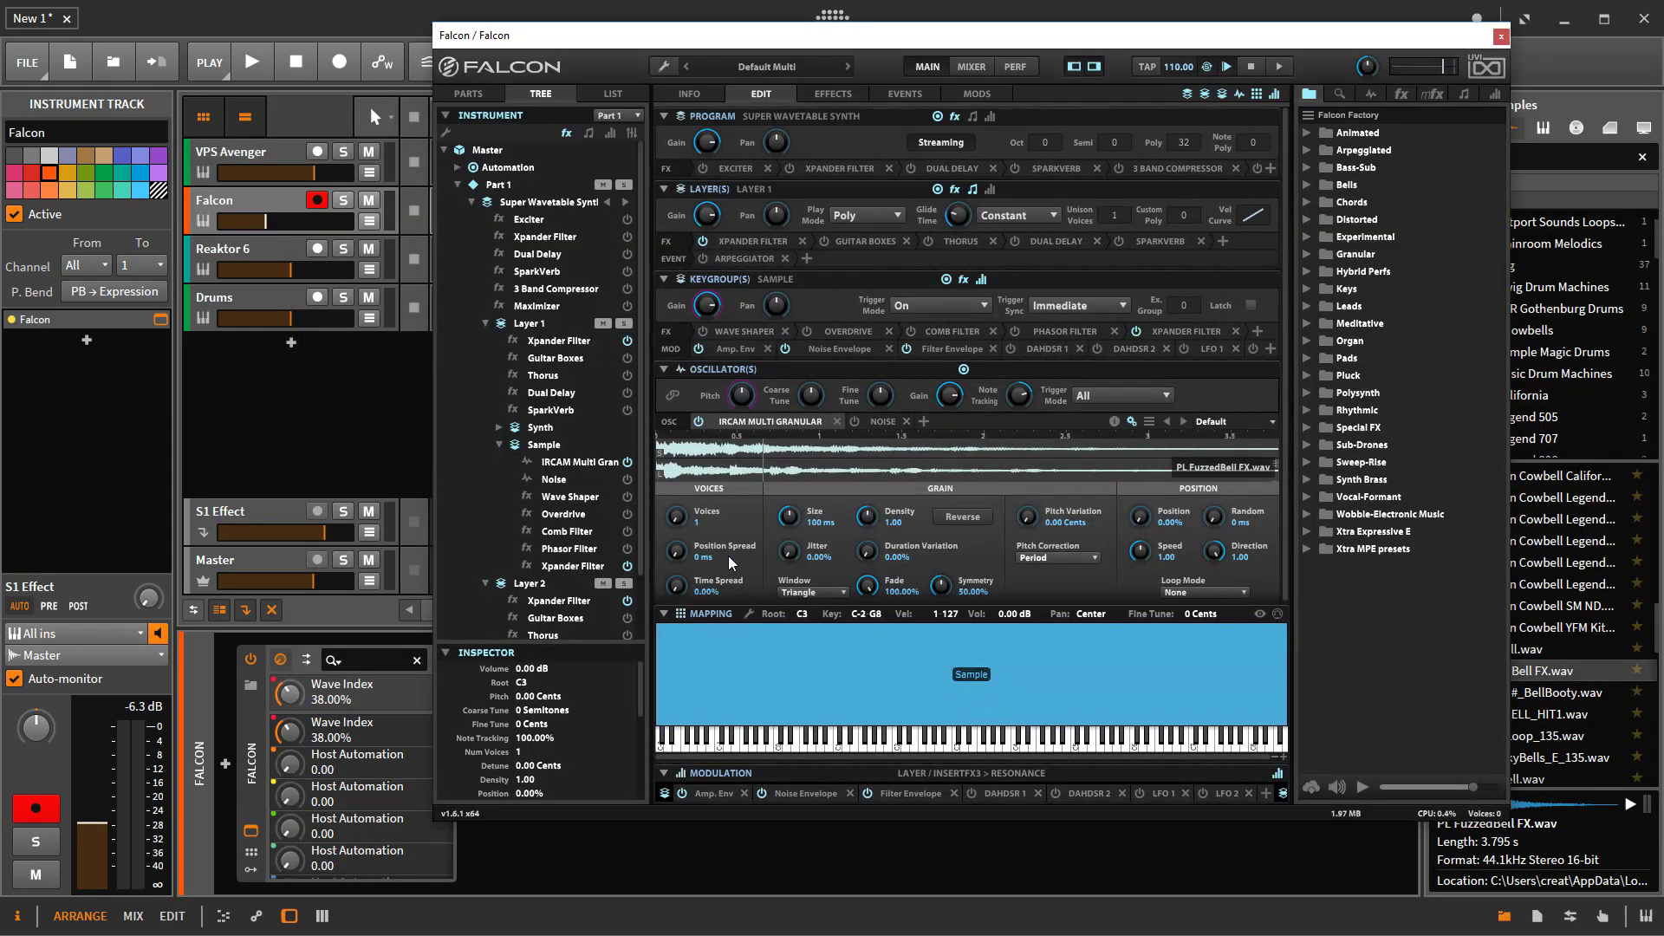